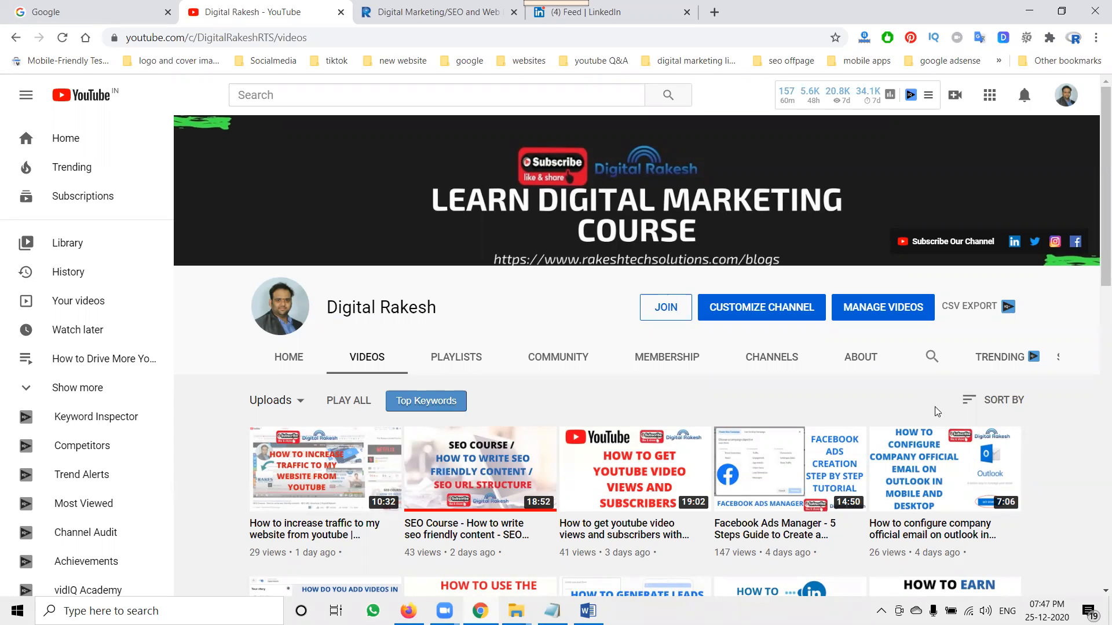
- View the Rakesh Tech Solutions website, dismissing its subscribe pop-up, and the company's LinkedIn page
left_click(448, 5)
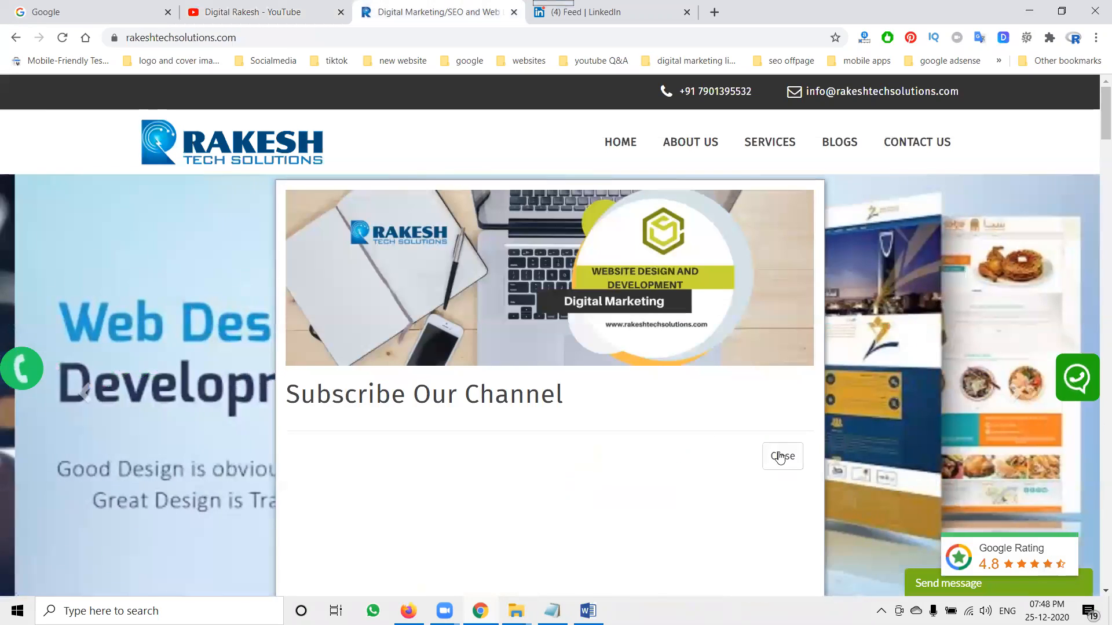
left_click(778, 455)
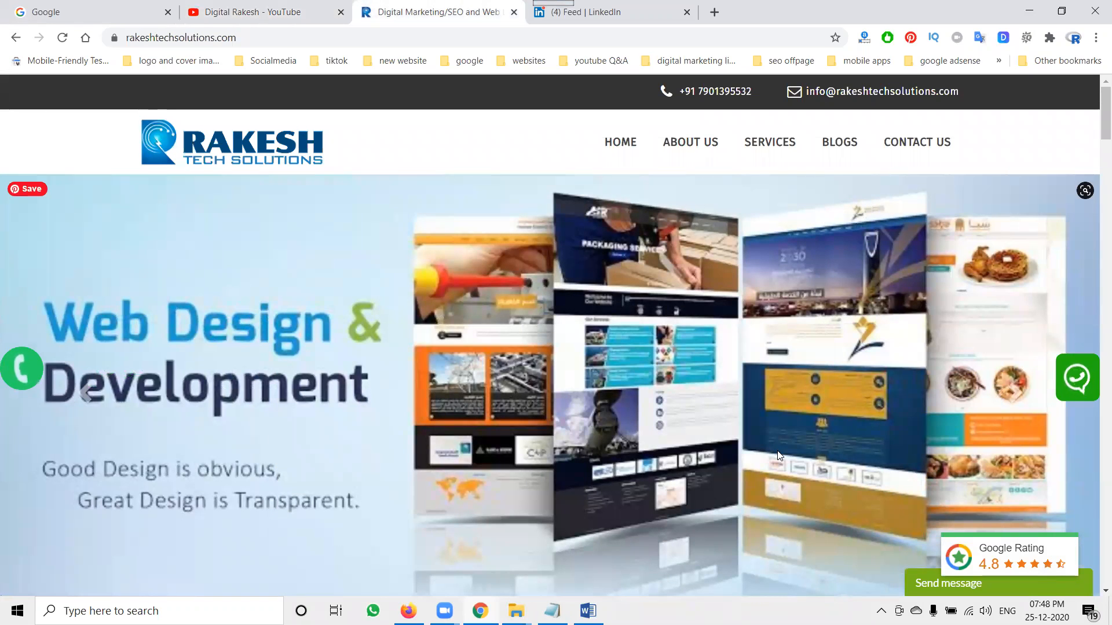
left_click(653, 6)
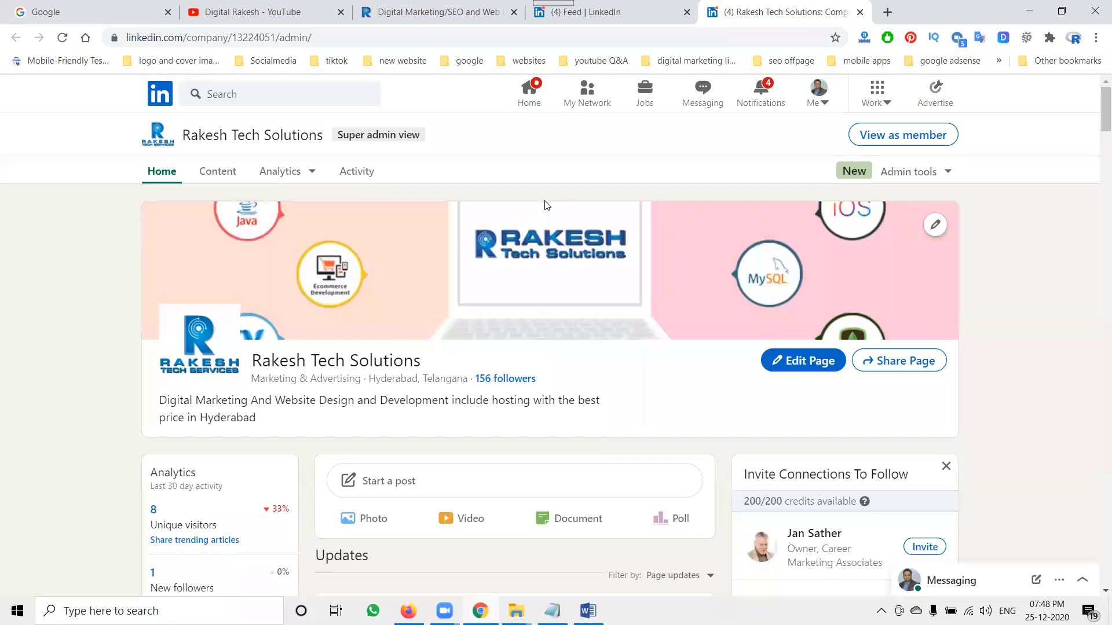
left_click(380, 8)
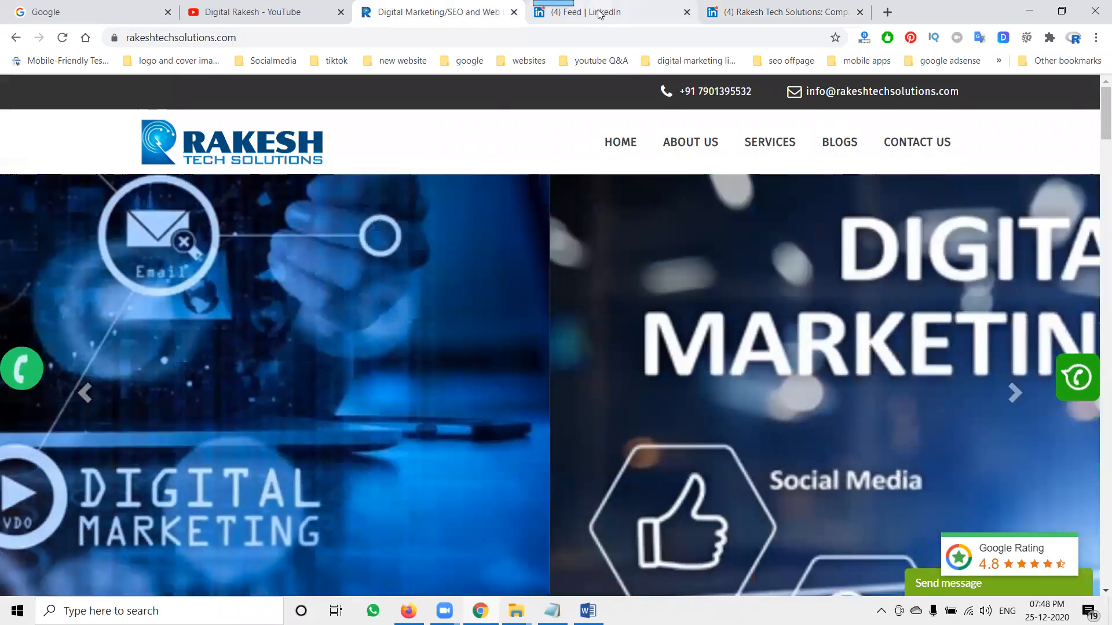
- Browse the LinkedIn home feed and examine the promoted company posts among the regular updates
left_click(602, 12)
scroll(495, 249, "down", 2)
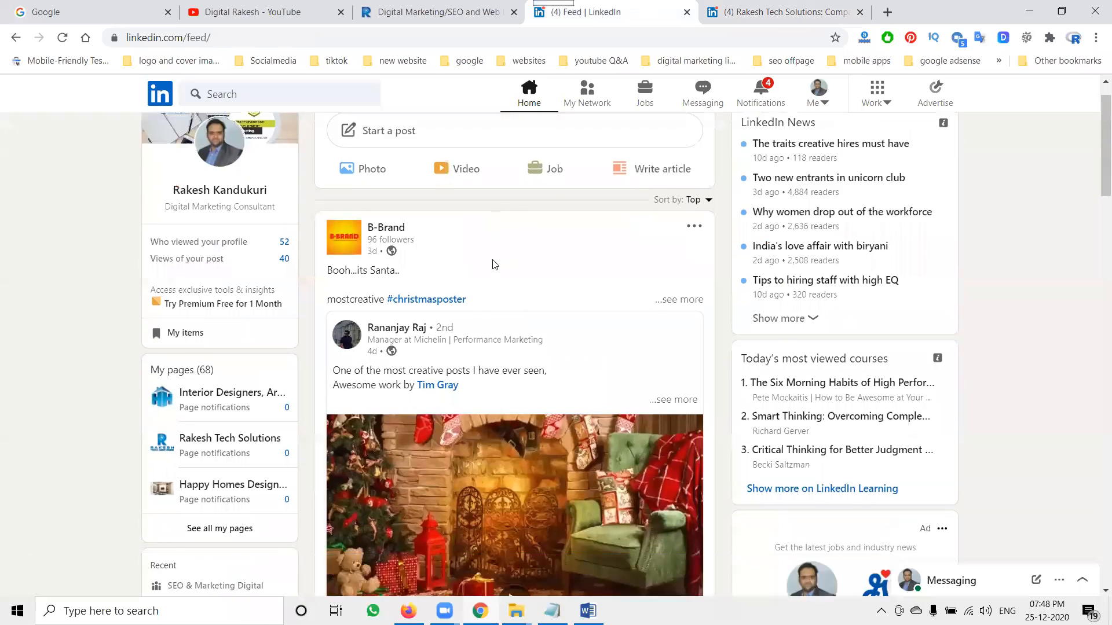
scroll(494, 264, "down", 20)
scroll(476, 265, "up", 2)
scroll(376, 226, "up", 1)
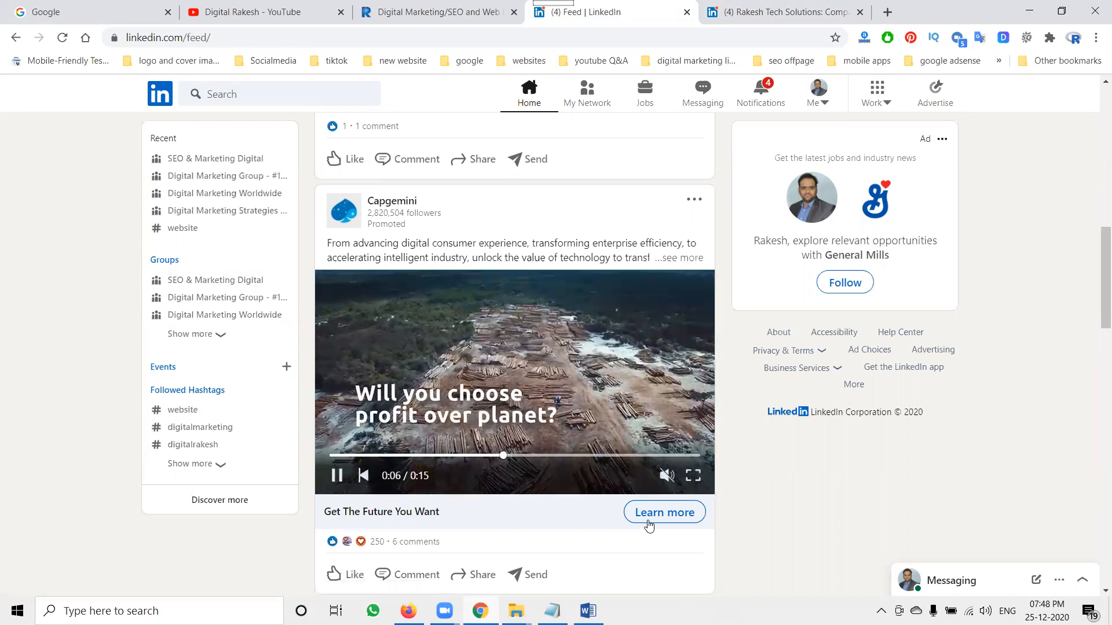
scroll(237, 244, "down", 9)
scroll(237, 245, "down", 15)
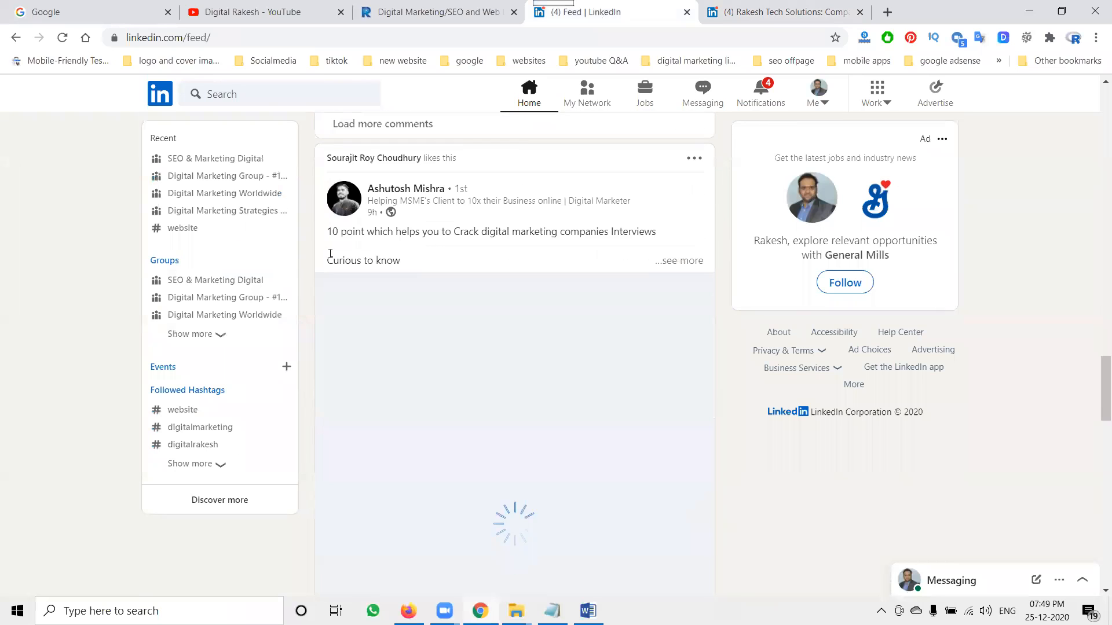
scroll(466, 283, "down", 16)
scroll(466, 283, "down", 14)
scroll(467, 283, "down", 12)
scroll(435, 288, "down", 11)
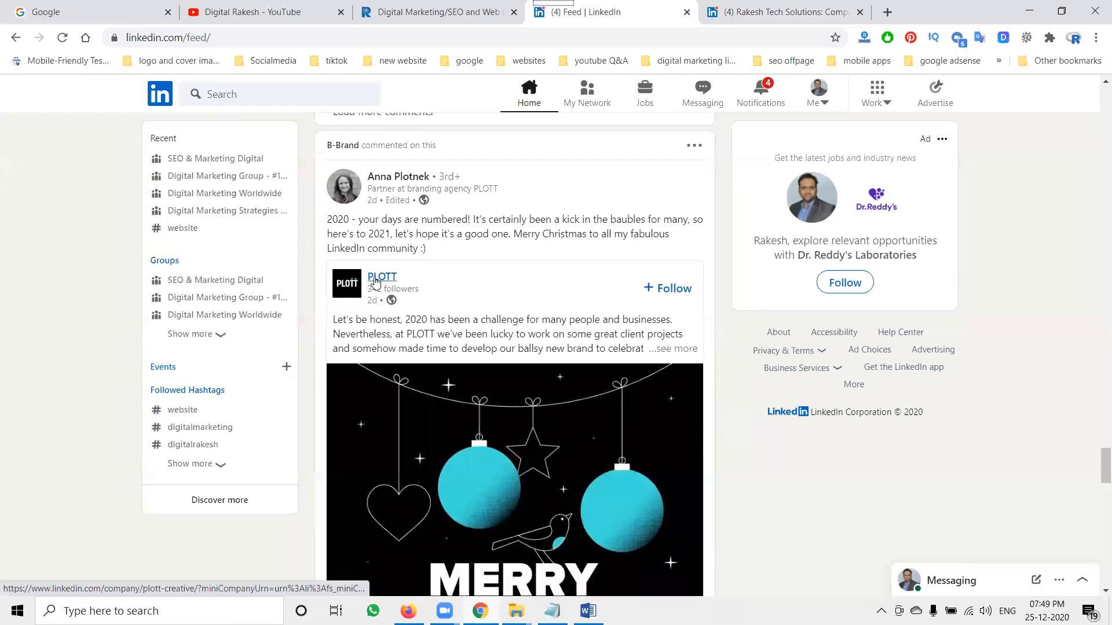
scroll(375, 282, "down", 15)
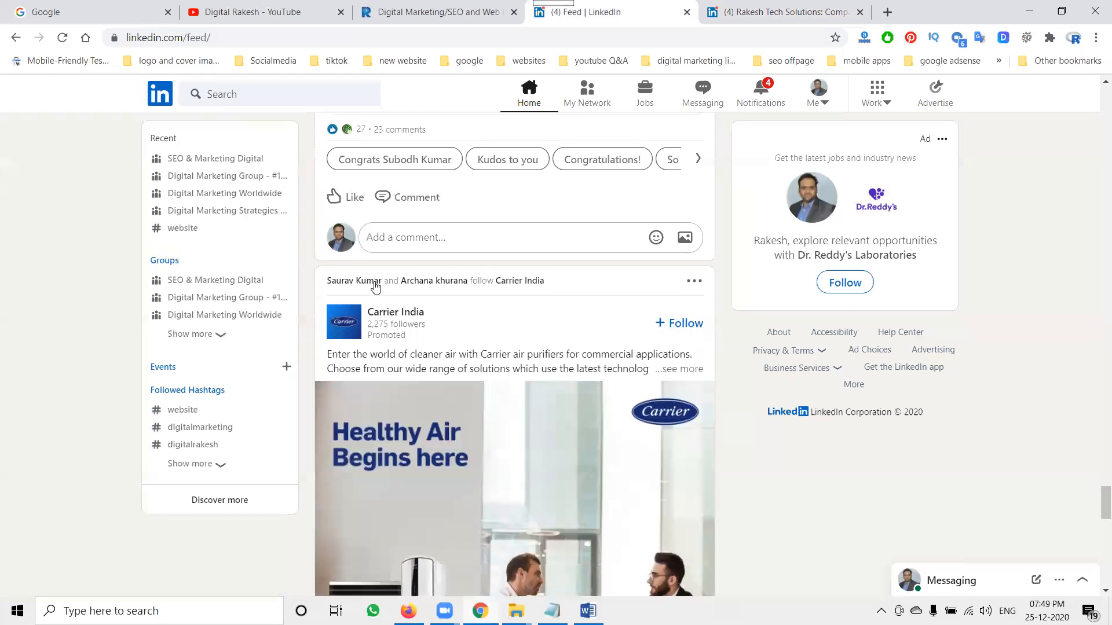
scroll(375, 284, "down", 3)
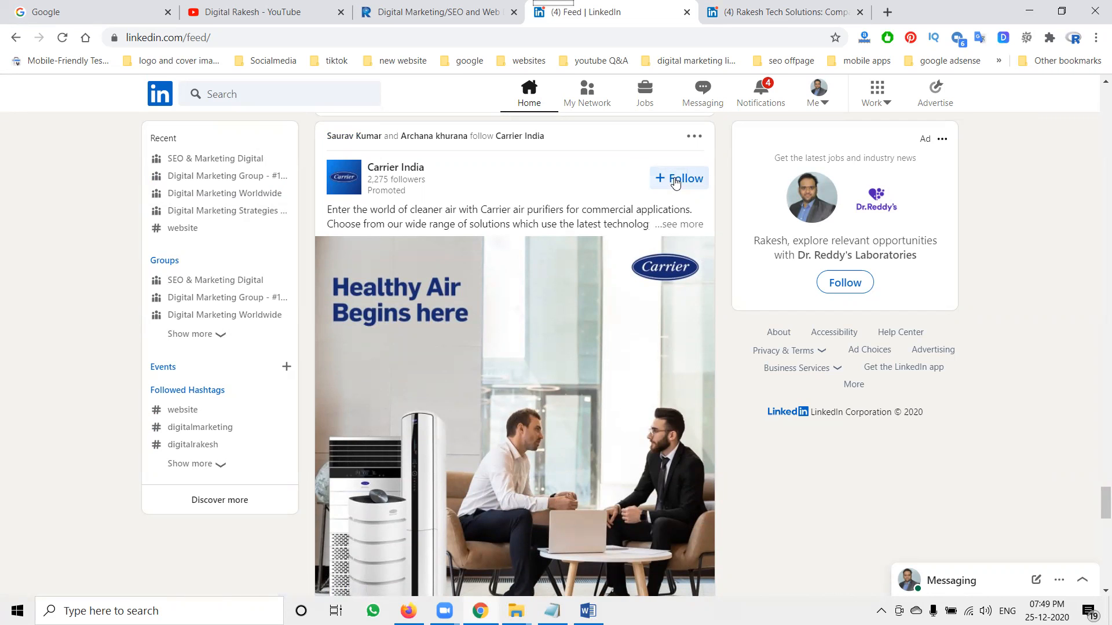
scroll(599, 207, "down", 2)
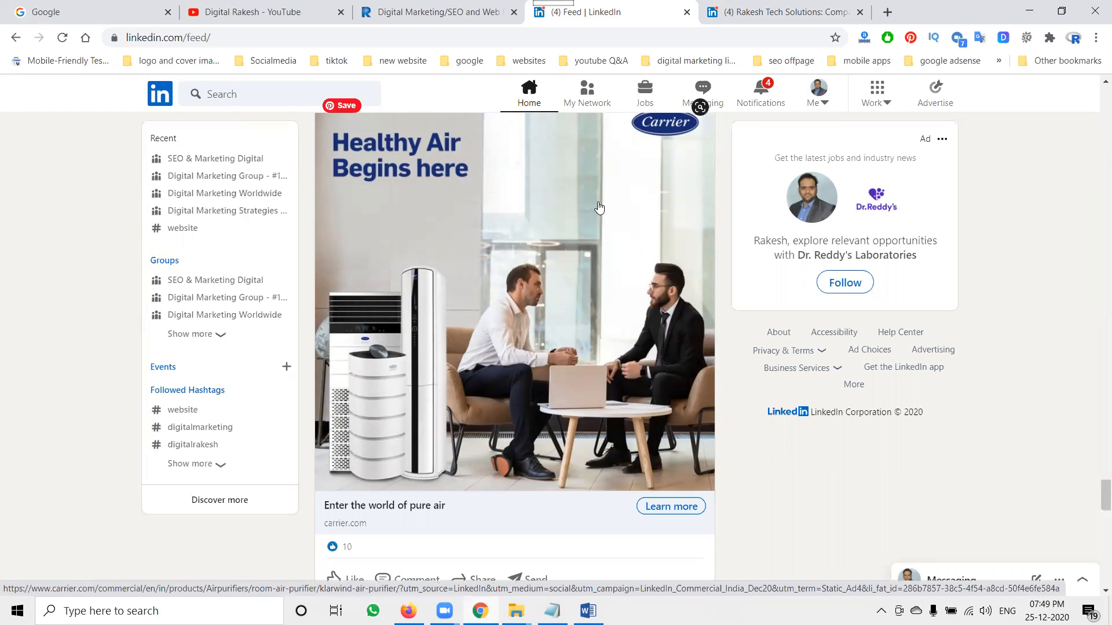
- Open LinkedIn Campaign Manager's advertising accounts overview from the LinkedIn feed
left_click(443, 13)
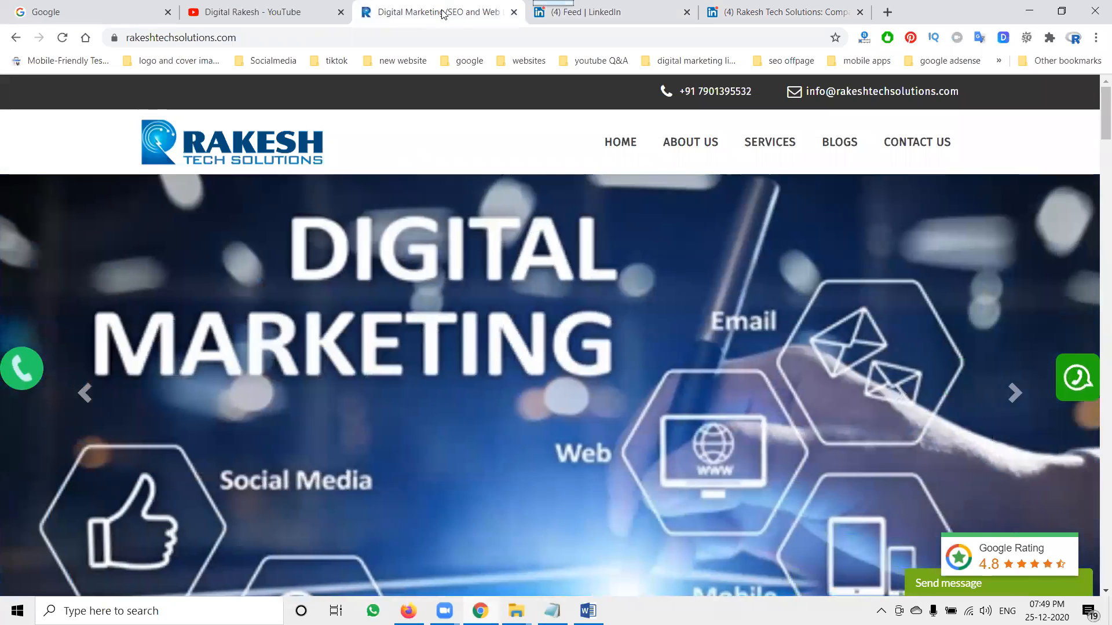
left_click(782, 11)
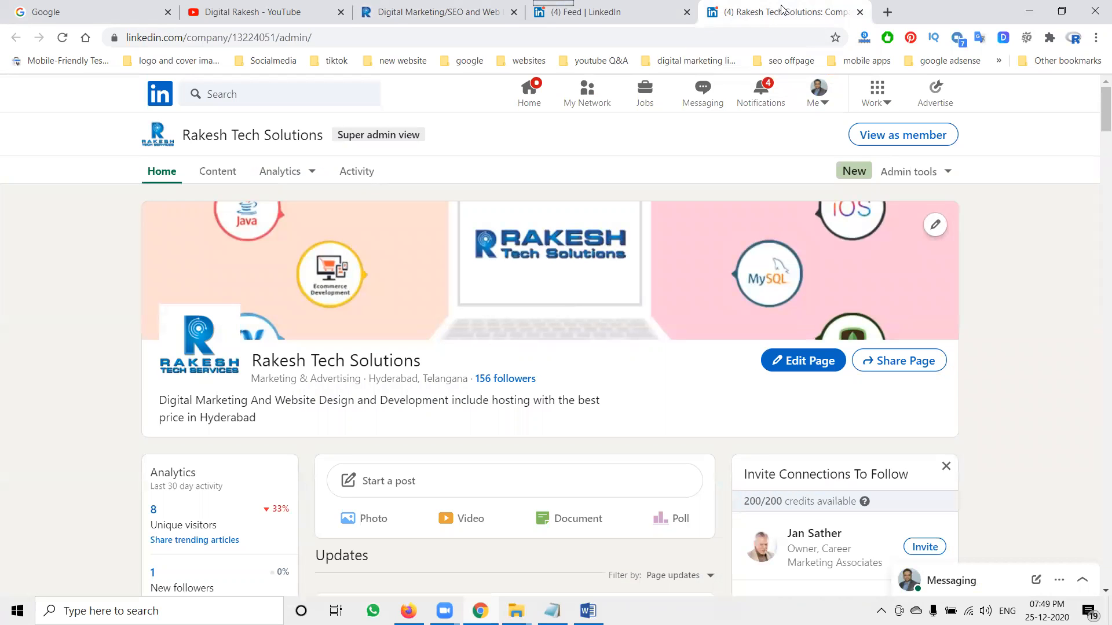
left_click(602, 7)
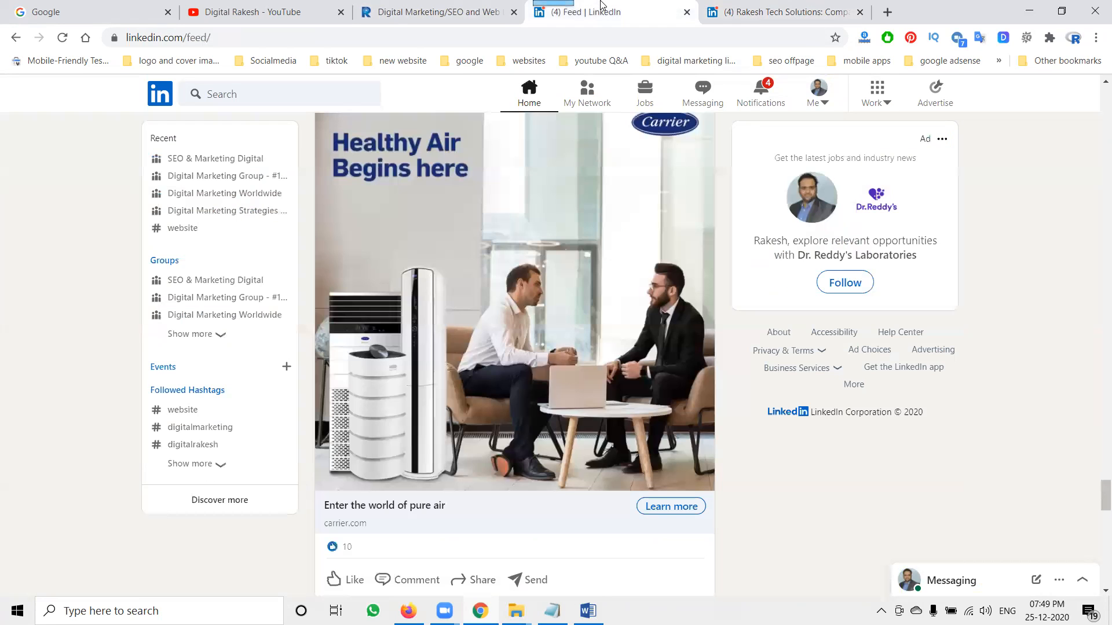
left_click(938, 103)
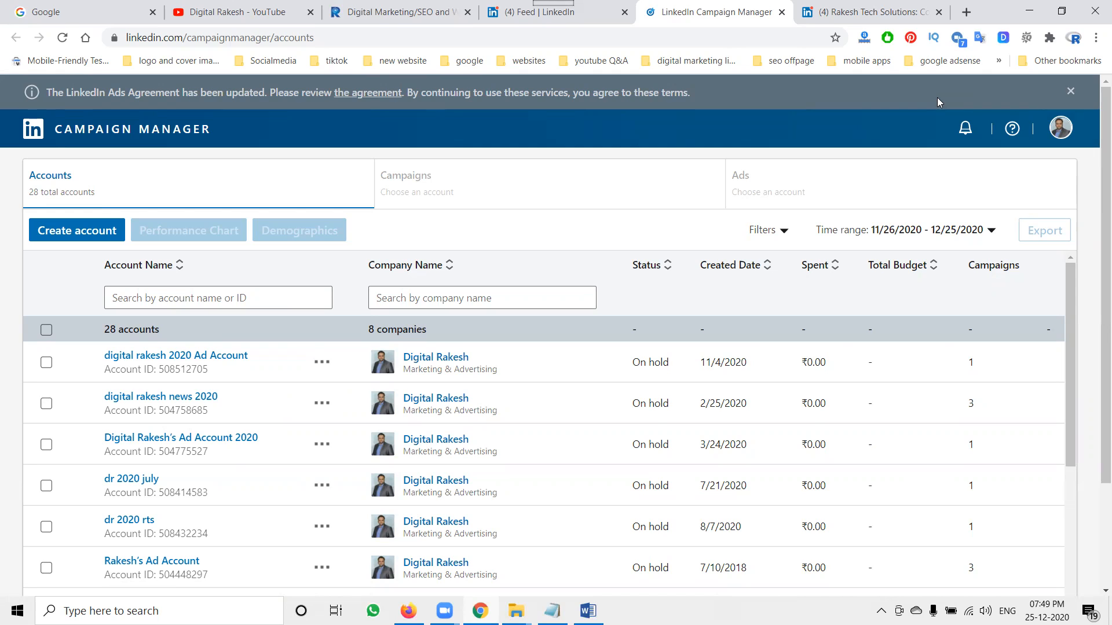
- Start a new ad account and name it "RTS 2020 Ad Account"
left_click(103, 237)
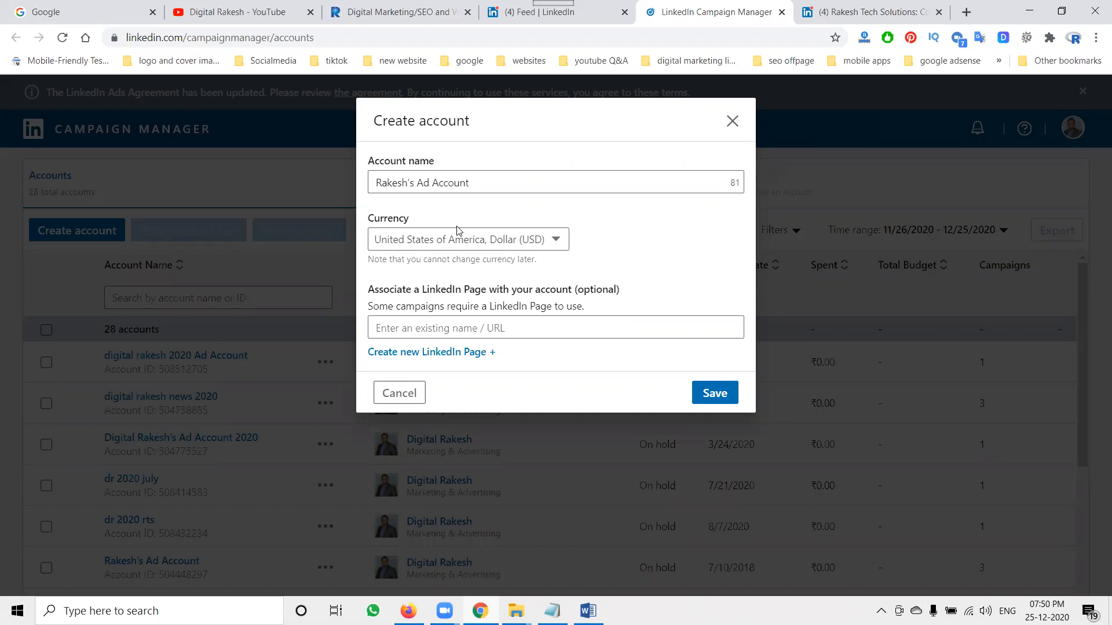
left_click(398, 183)
double_click(399, 184)
type("RTS")
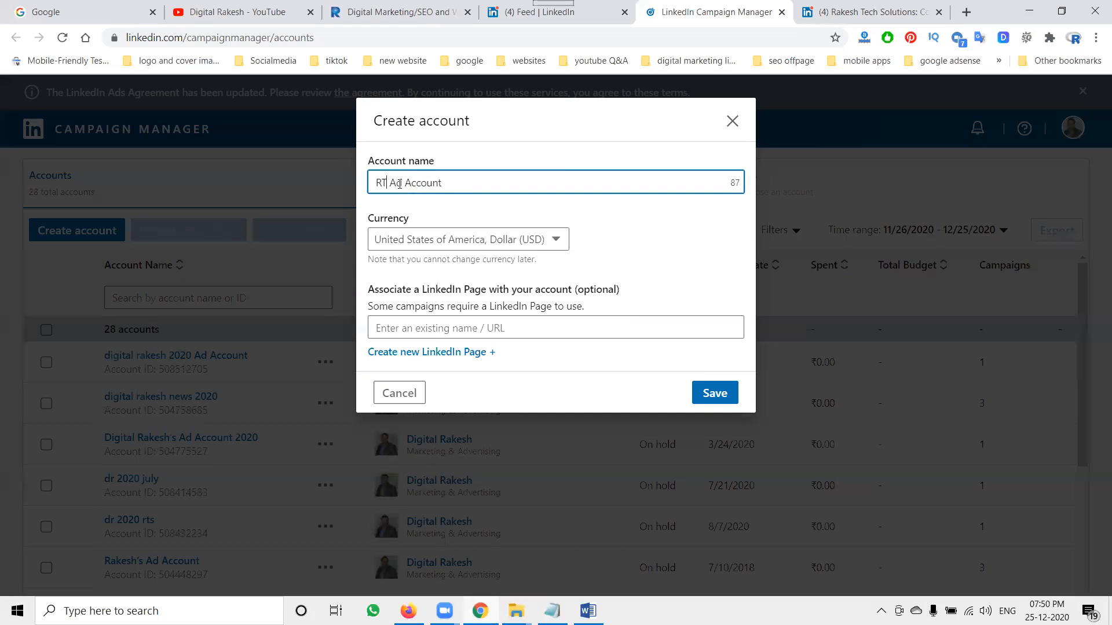
type("2")
key("BackSpace")
type("2020")
- Set the account currency to India, Rupee (INR) and associate the Rakesh Tech Solutions company page with it
left_click(385, 240)
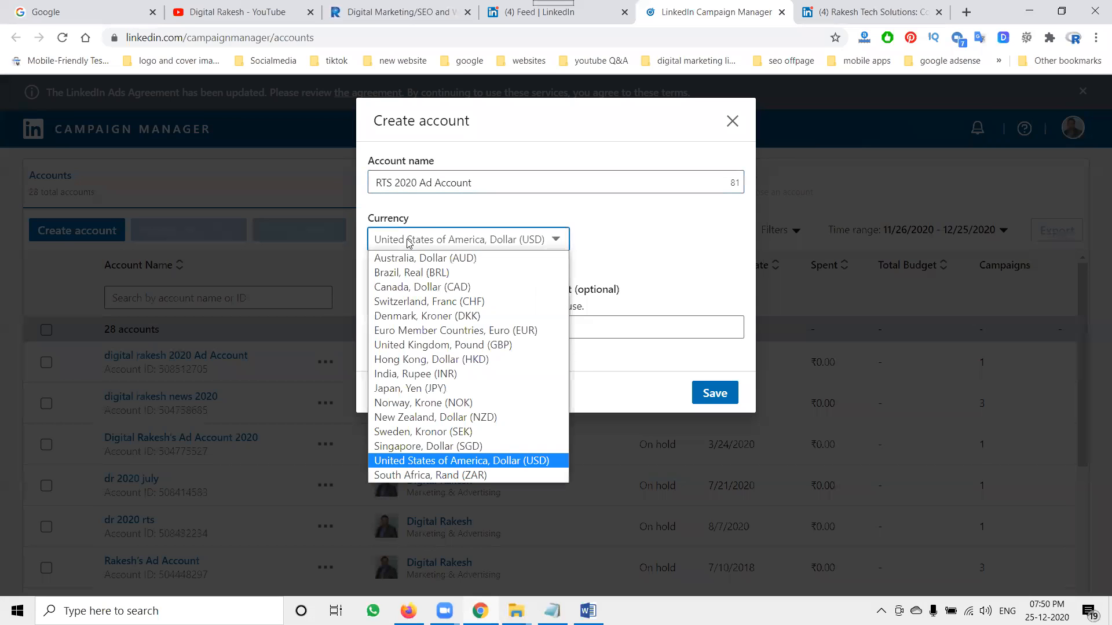
left_click(408, 375)
left_click(428, 327)
type("rakesh tech solutions")
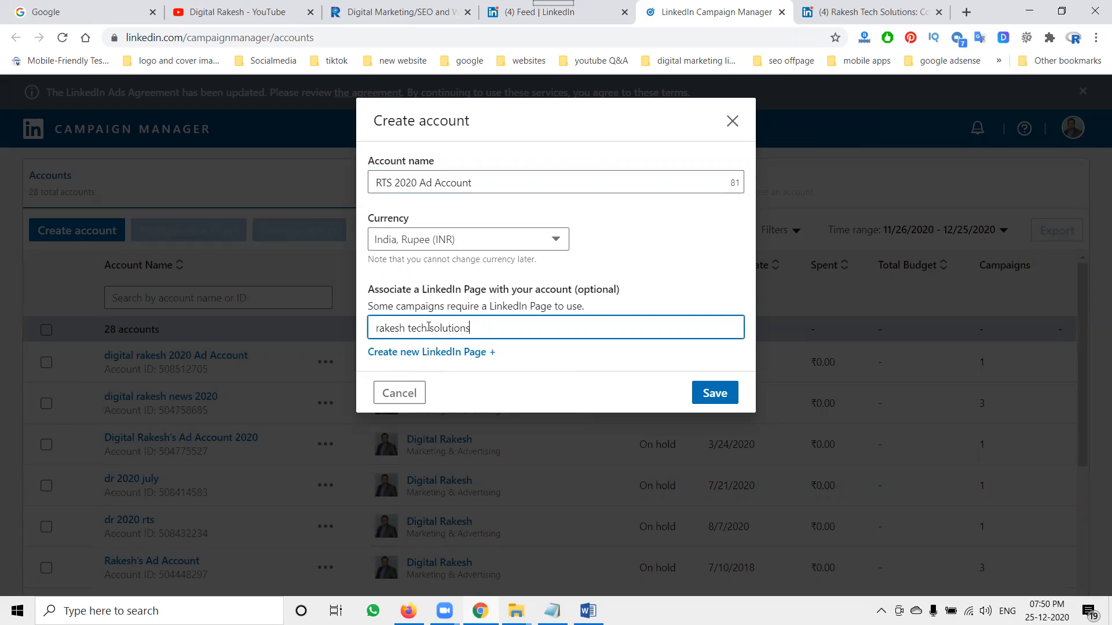
scroll(467, 325, "down", 1)
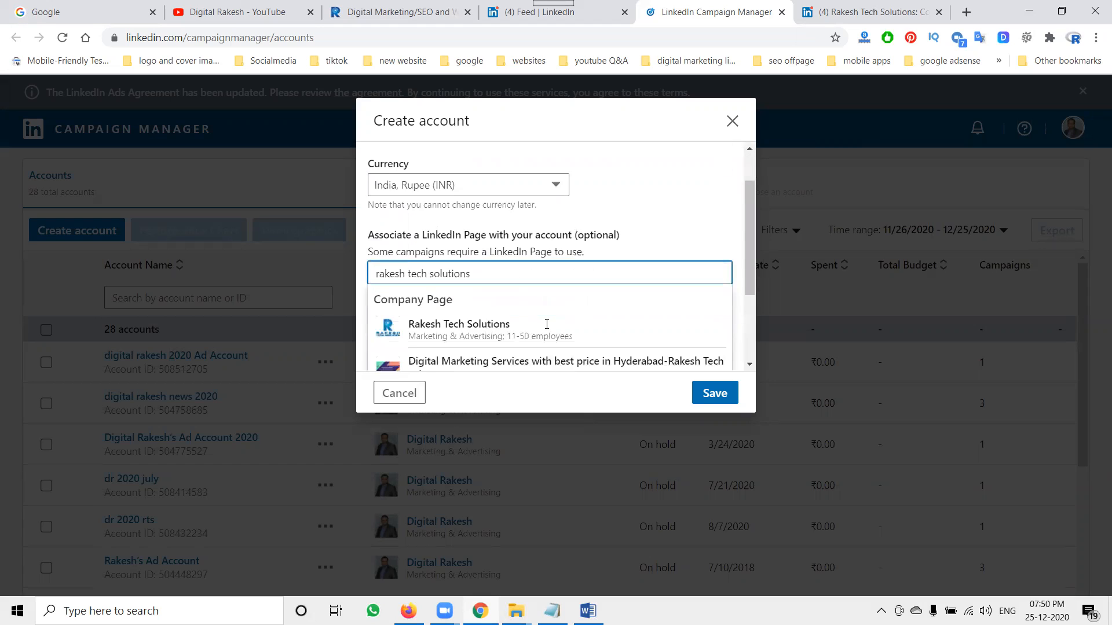
left_click(481, 320)
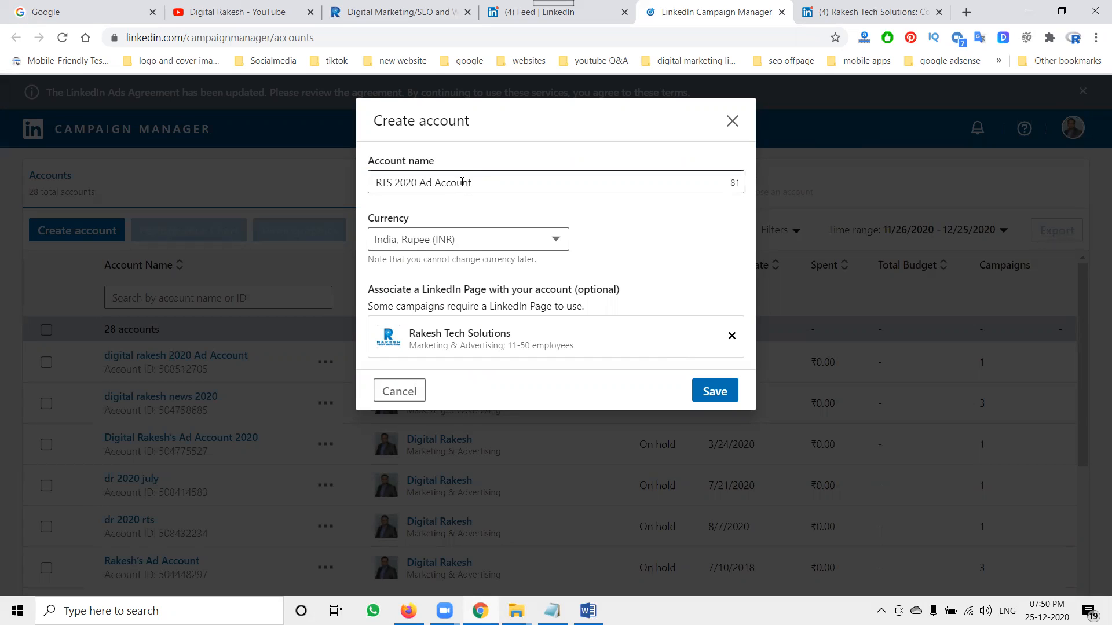
- Keep India, Rupee (INR) as the currency and save the new ad account
left_click(418, 242)
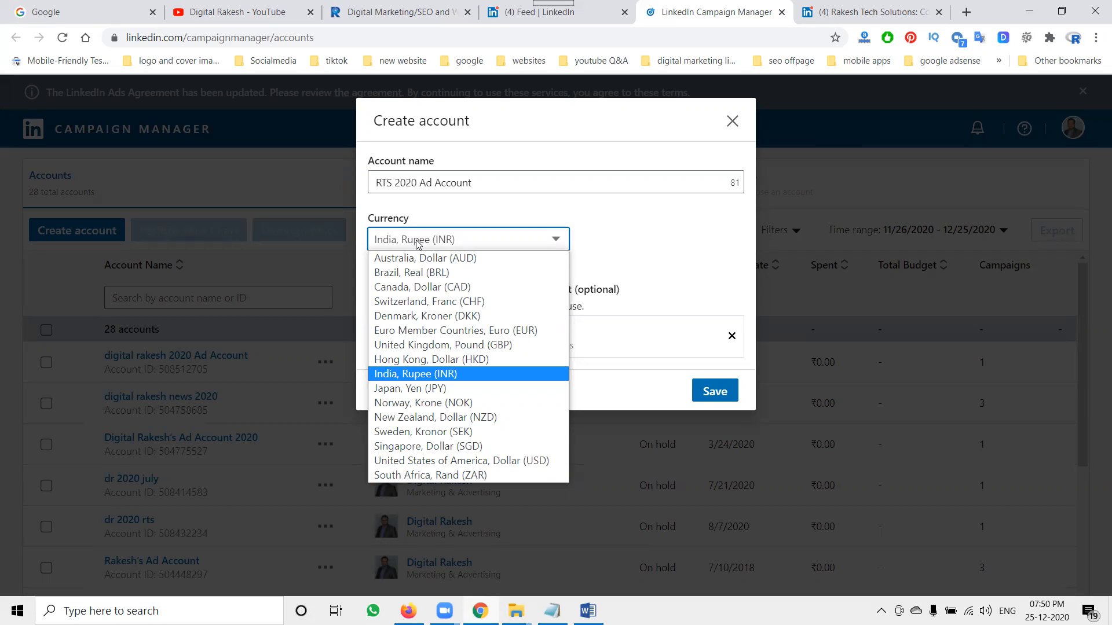
left_click(426, 375)
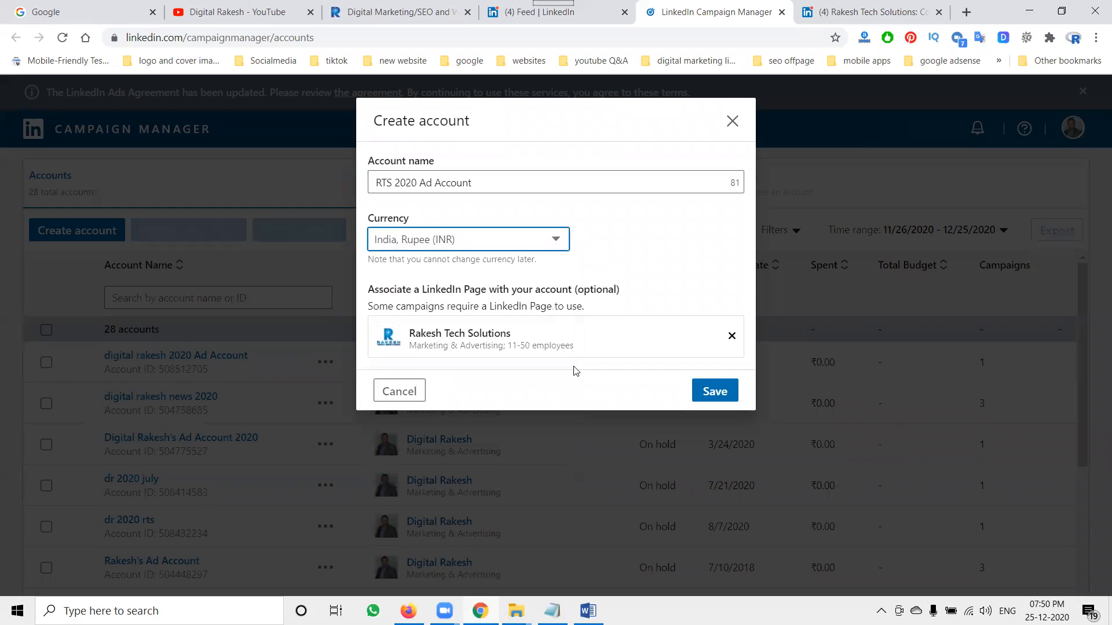
left_click(725, 392)
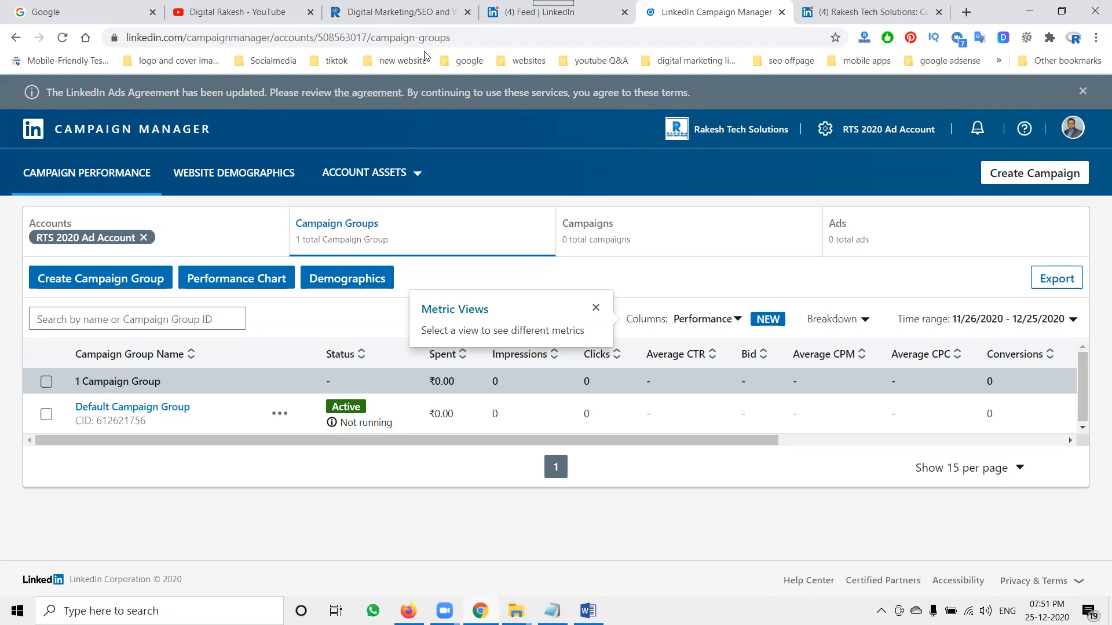
- Create a campaign in the Default Campaign Group and choose Lead generation as its objective
left_click(990, 172)
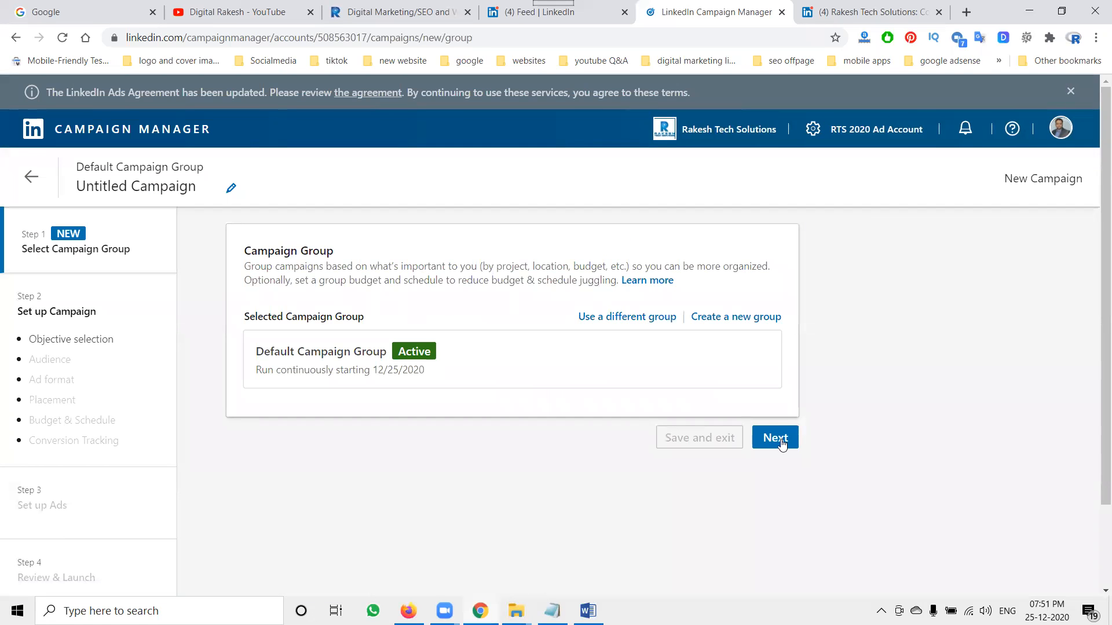
left_click(778, 439)
scroll(753, 239, "down", 3)
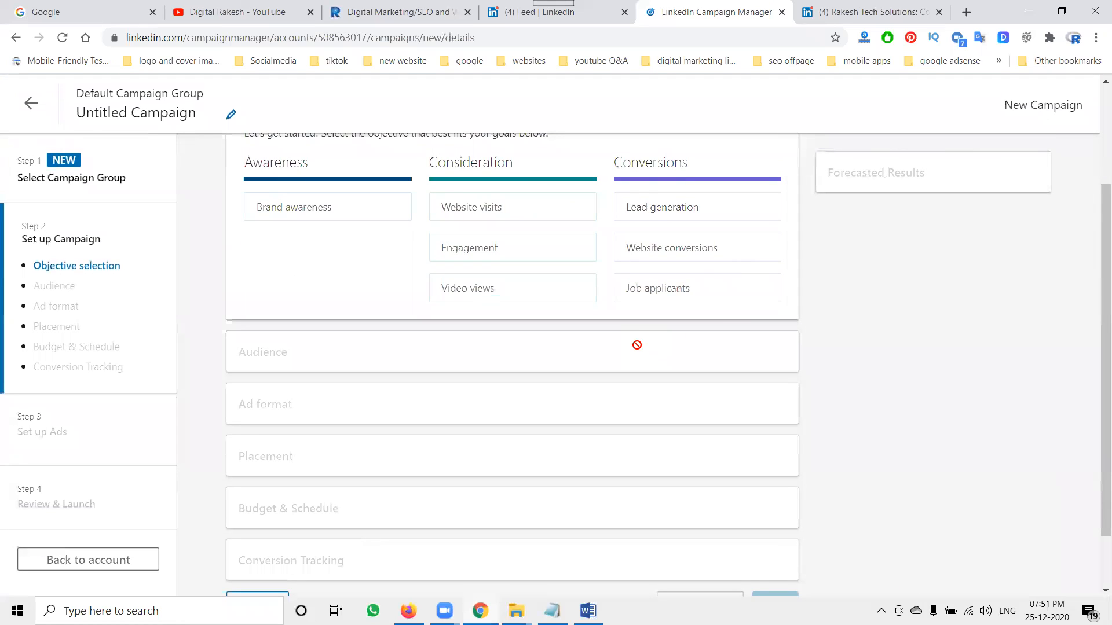
mouse_move(293, 220)
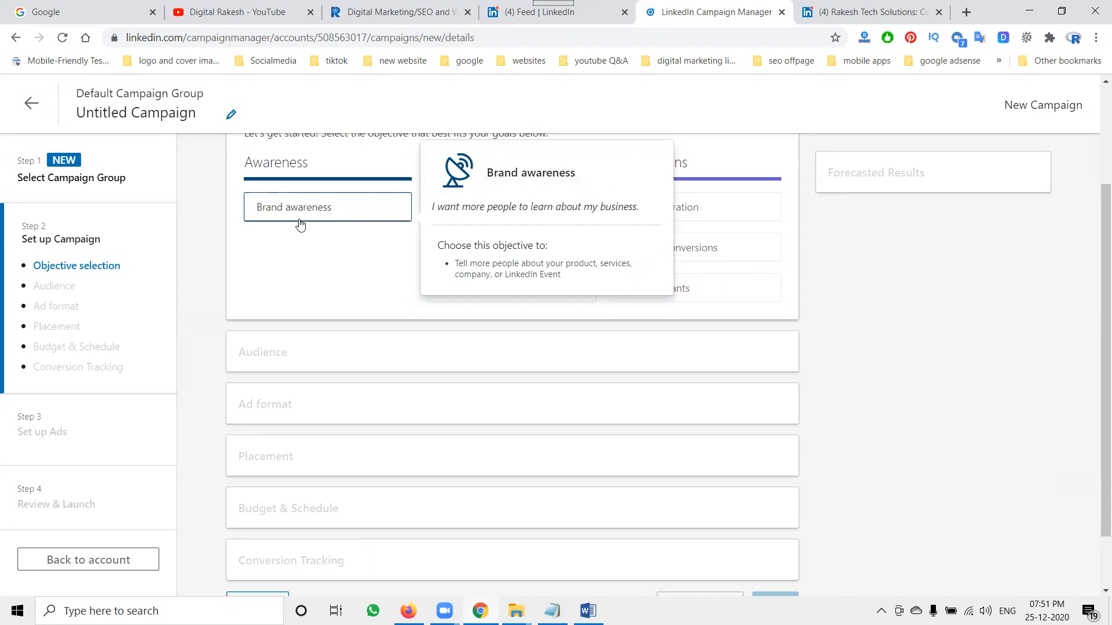
mouse_move(525, 209)
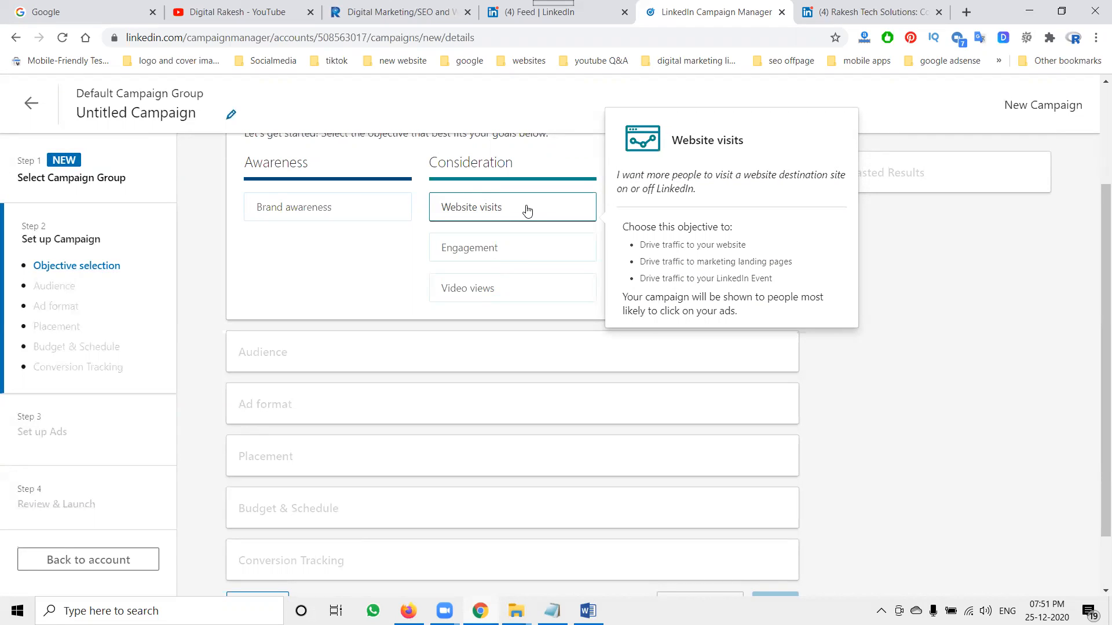
mouse_move(516, 250)
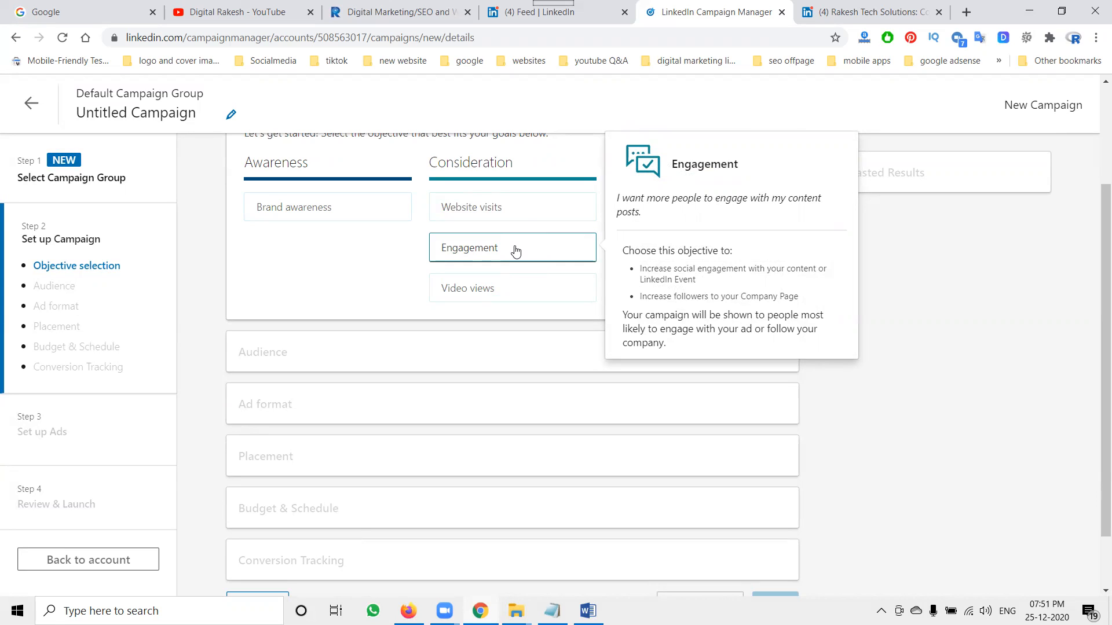
mouse_move(517, 296)
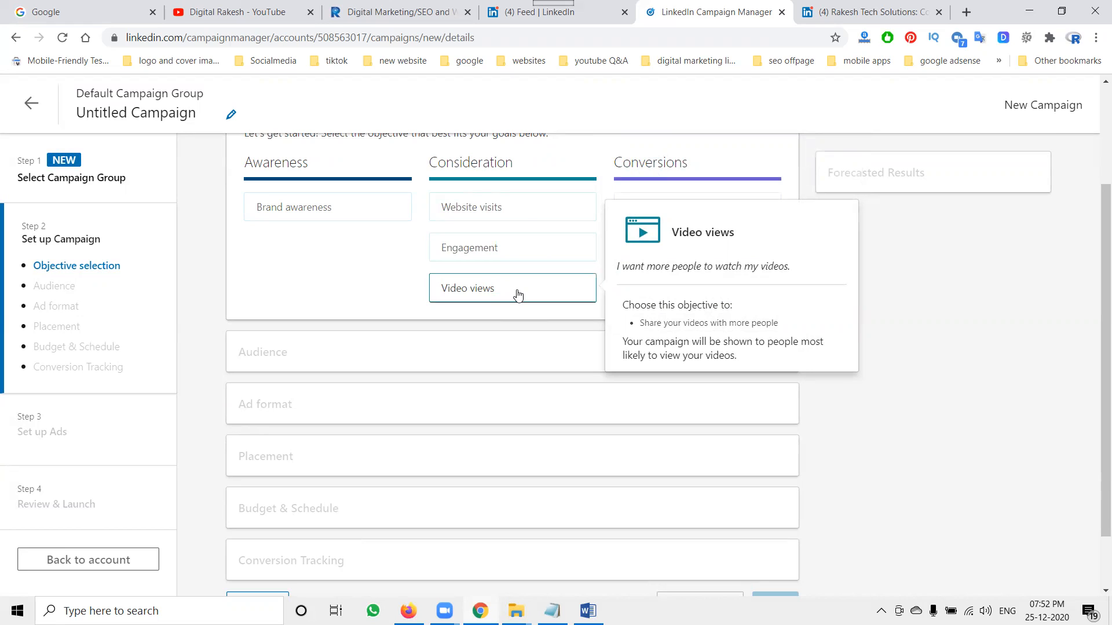
mouse_move(648, 206)
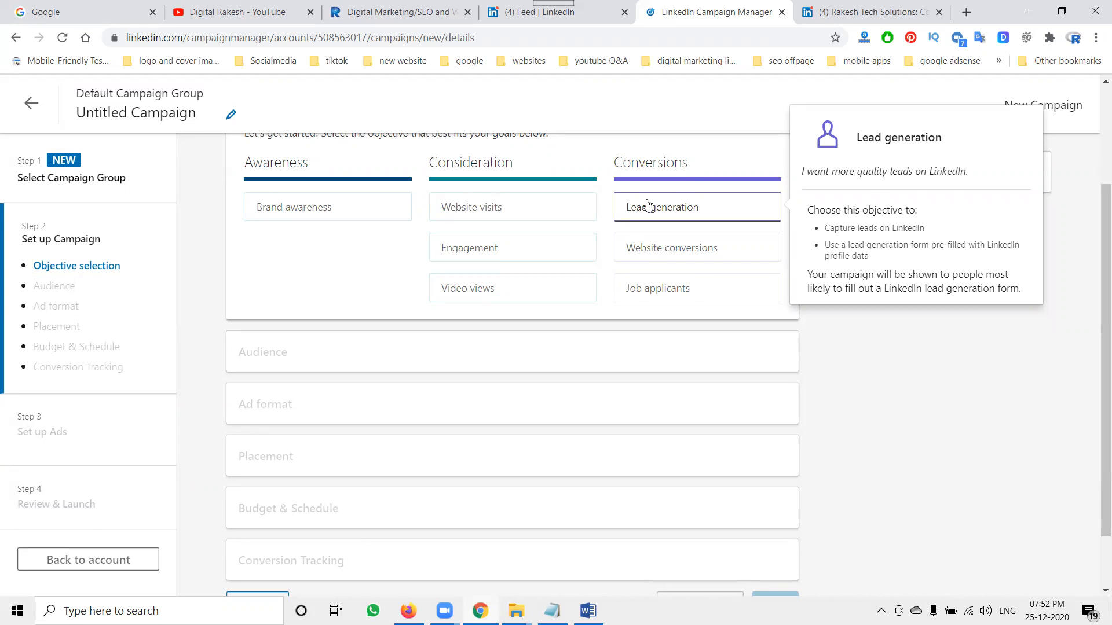
mouse_move(651, 250)
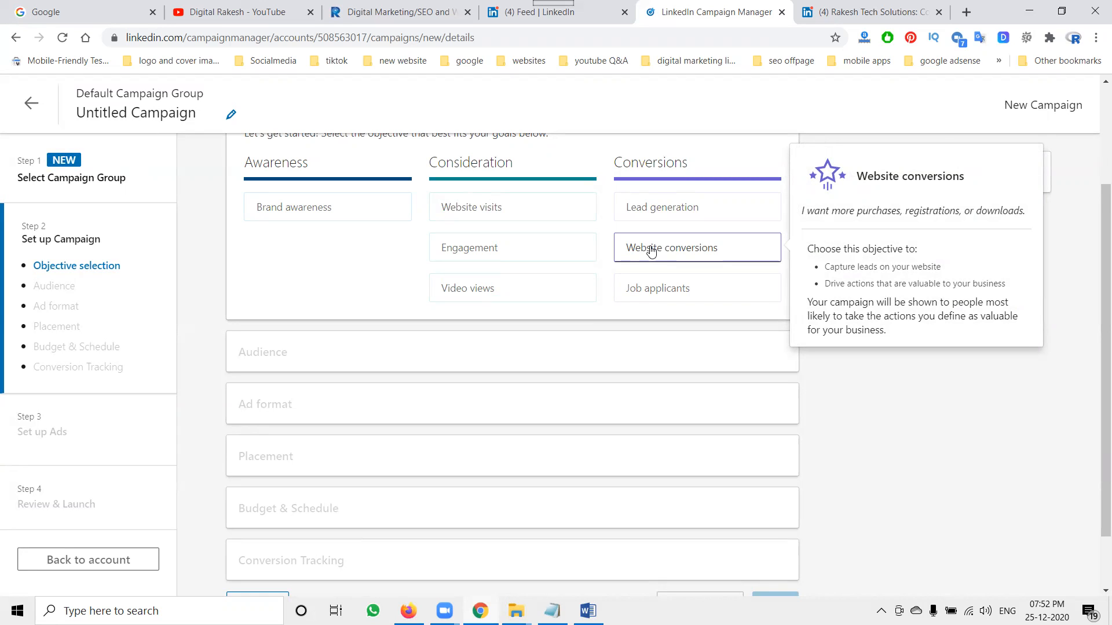
mouse_move(650, 294)
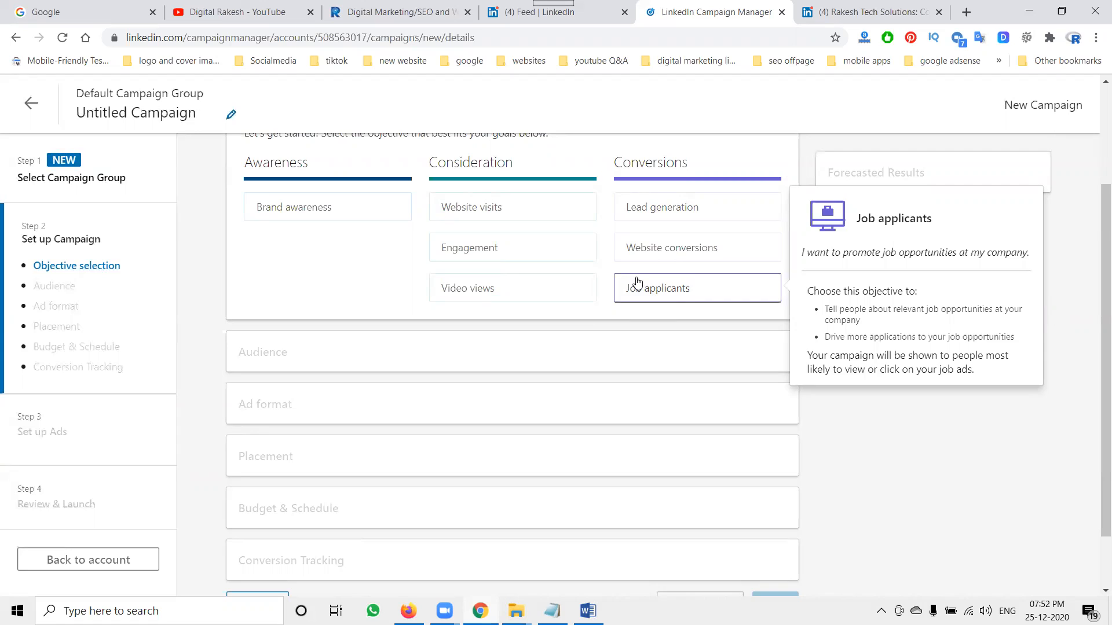
left_click(673, 213)
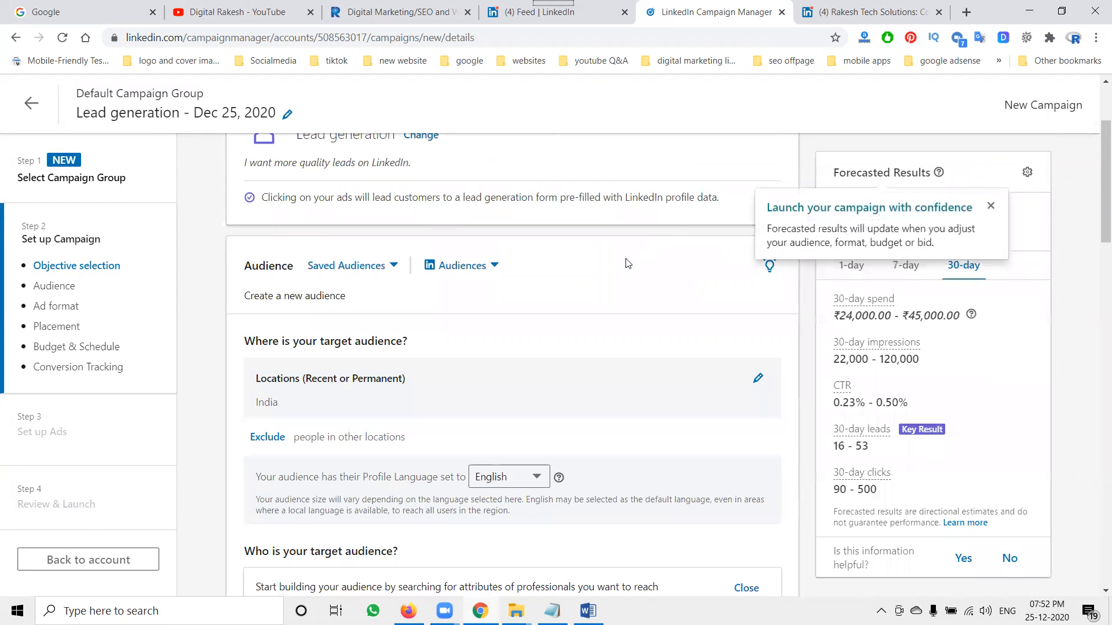
scroll(571, 298, "down", 3)
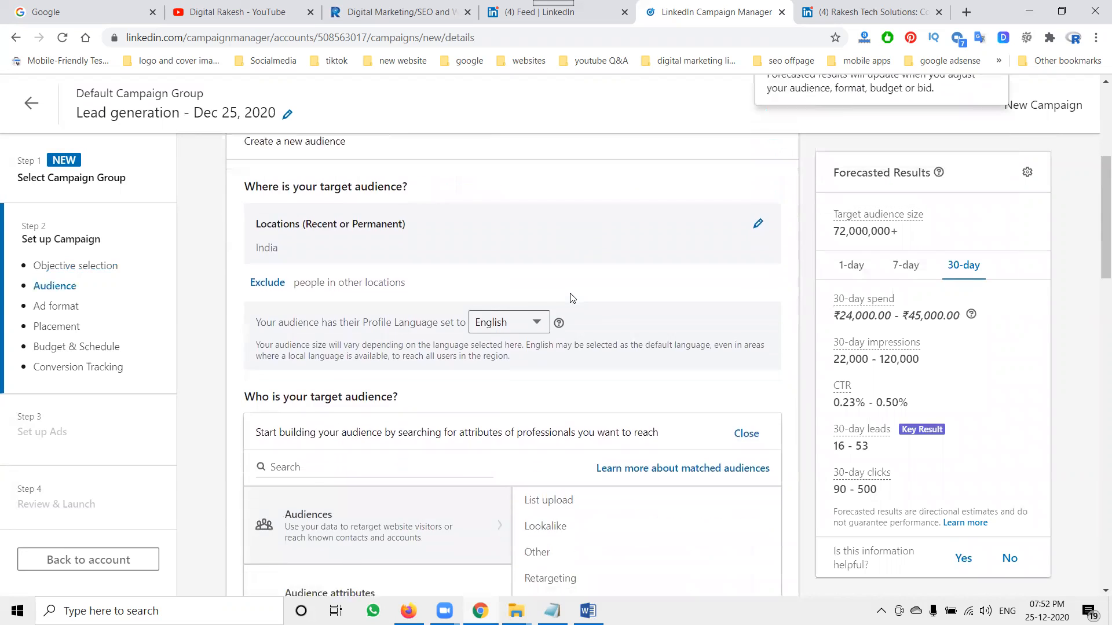
- Review the campaign's audience targeting options and the available ad formats, including Conversation ad
scroll(571, 298, "down", 4)
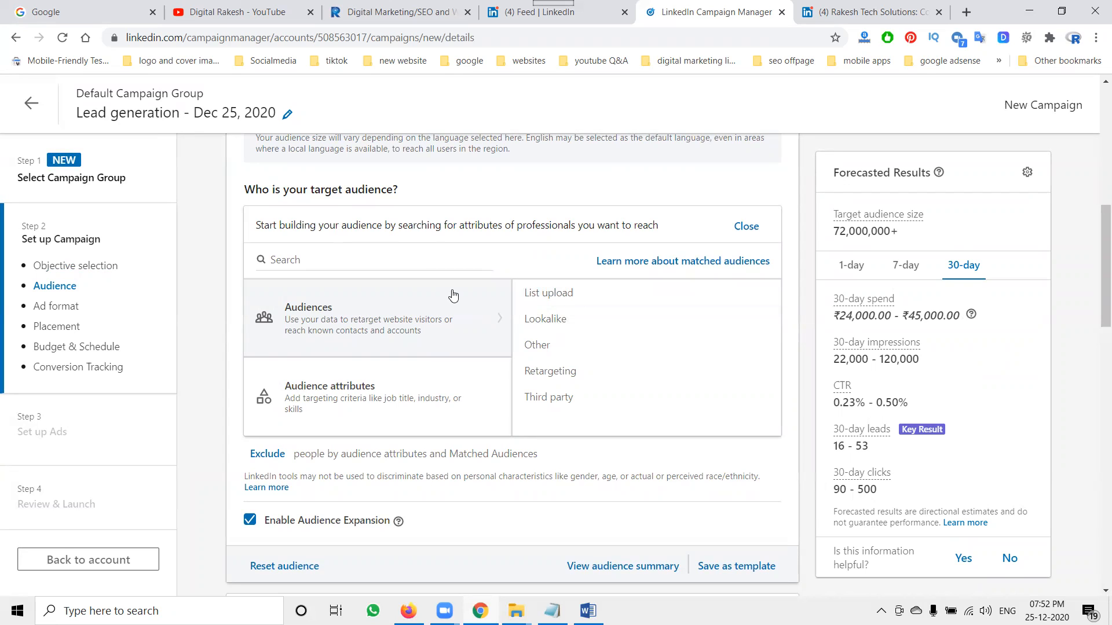
scroll(451, 294, "down", 4)
scroll(452, 294, "down", 3)
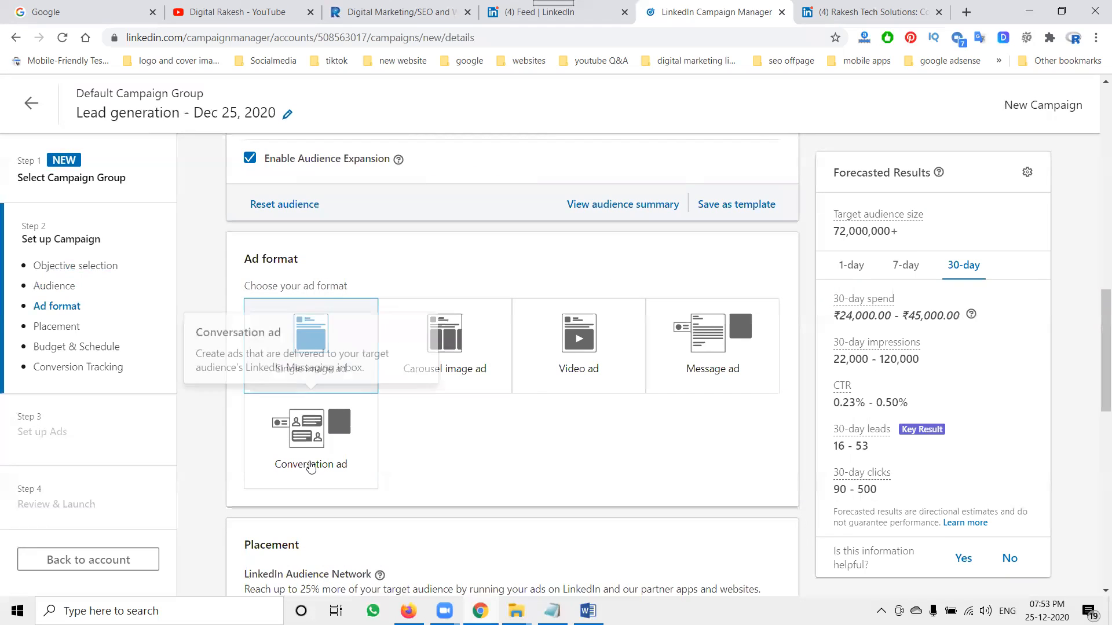
- Go to the LinkedIn home feed, look over its posts and reload it
left_click(539, 11)
scroll(461, 312, "up", 2)
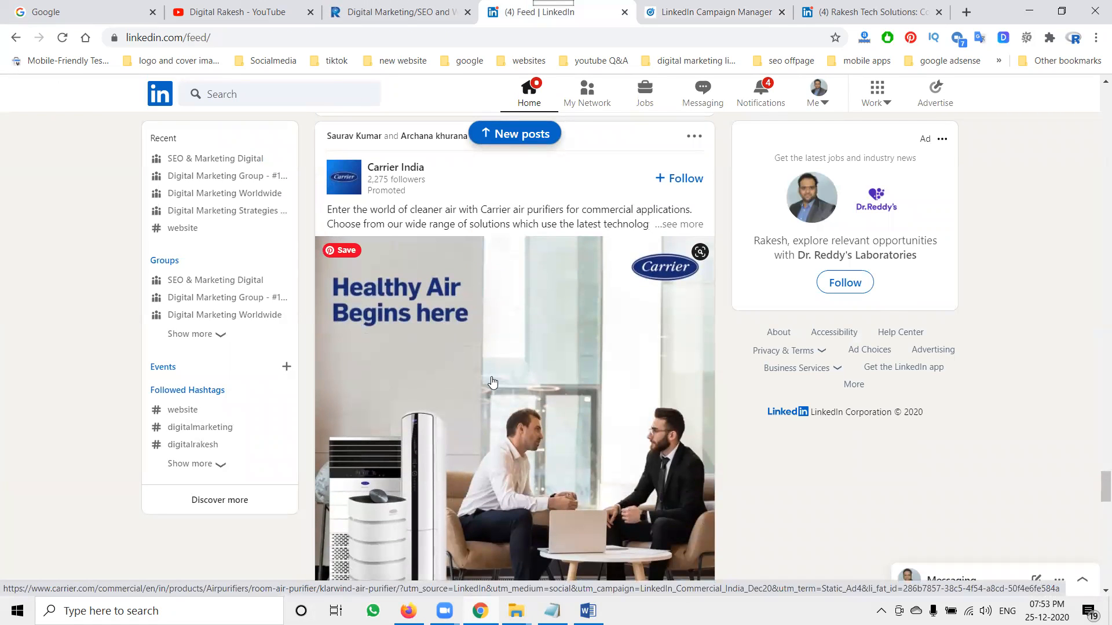
scroll(493, 382, "up", 10)
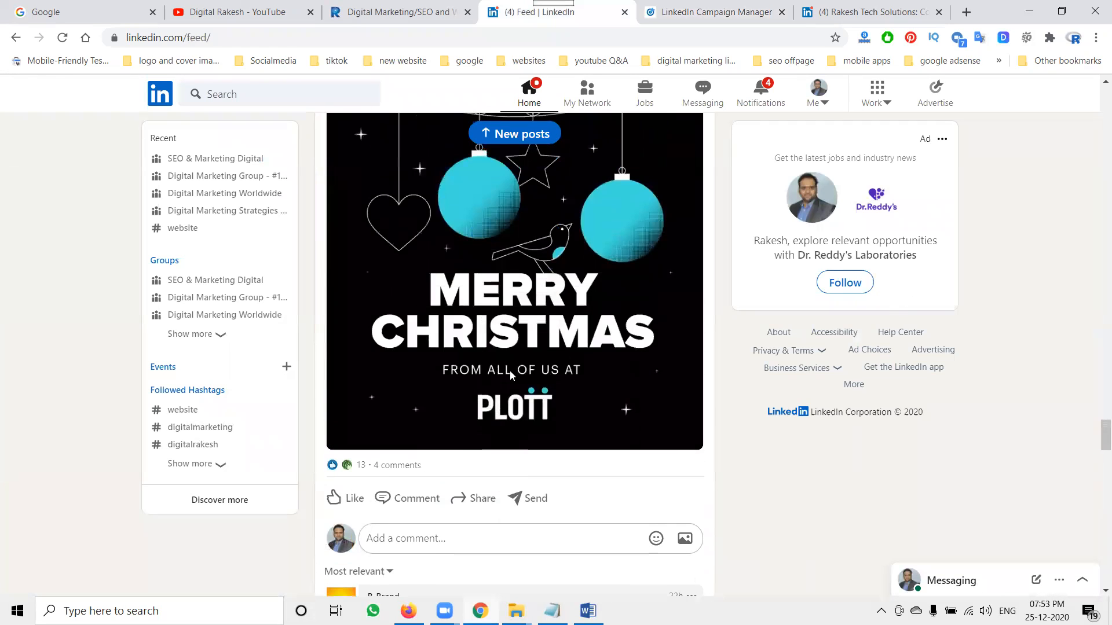
scroll(509, 371, "up", 10)
scroll(517, 354, "up", 10)
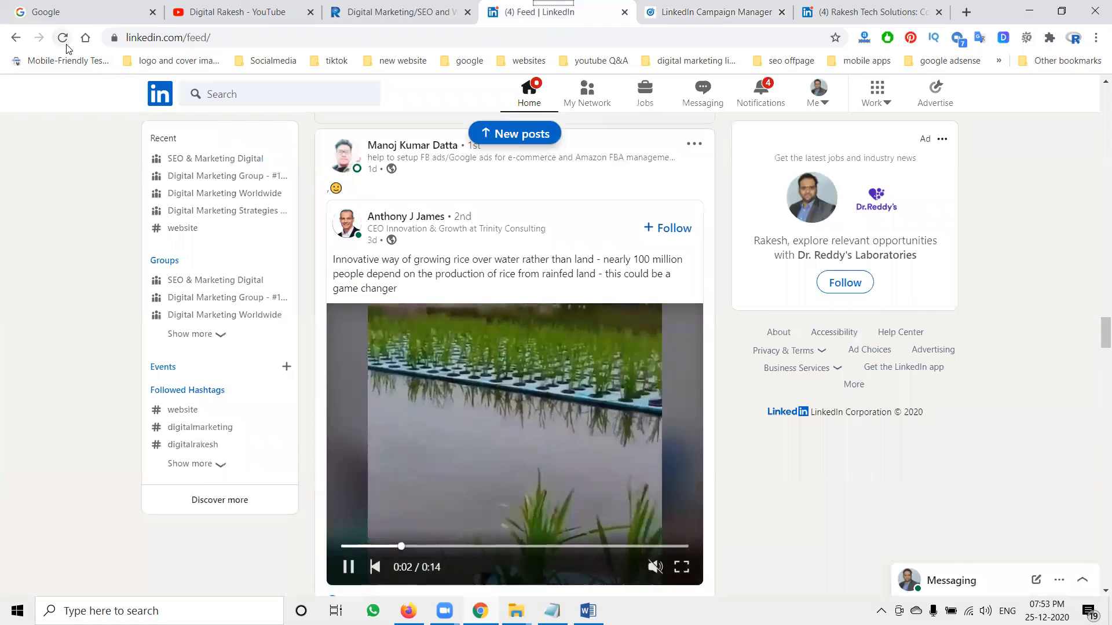
left_click(63, 37)
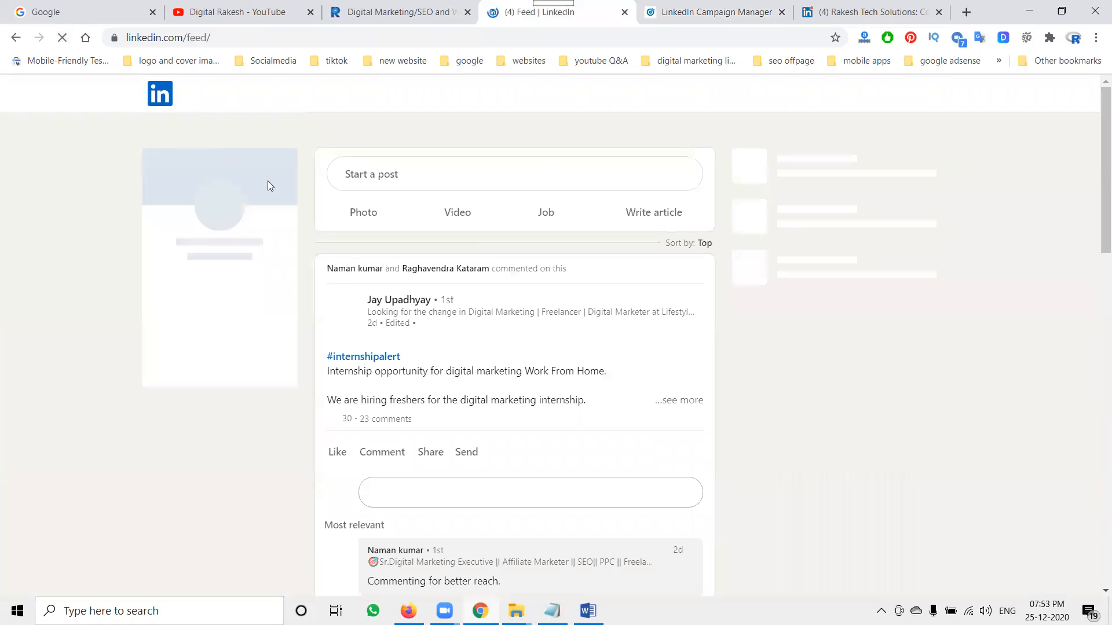
- Examine the promoted posts in the refreshed LinkedIn feed as examples of image, download and video ads
scroll(398, 183, "down", 10)
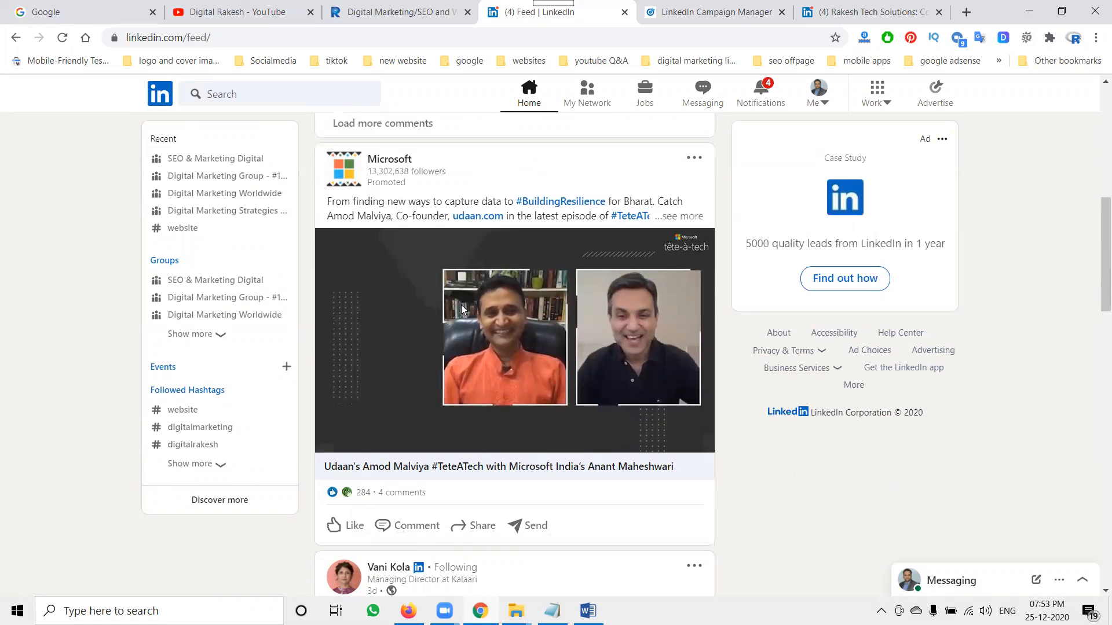
scroll(461, 305, "down", 6)
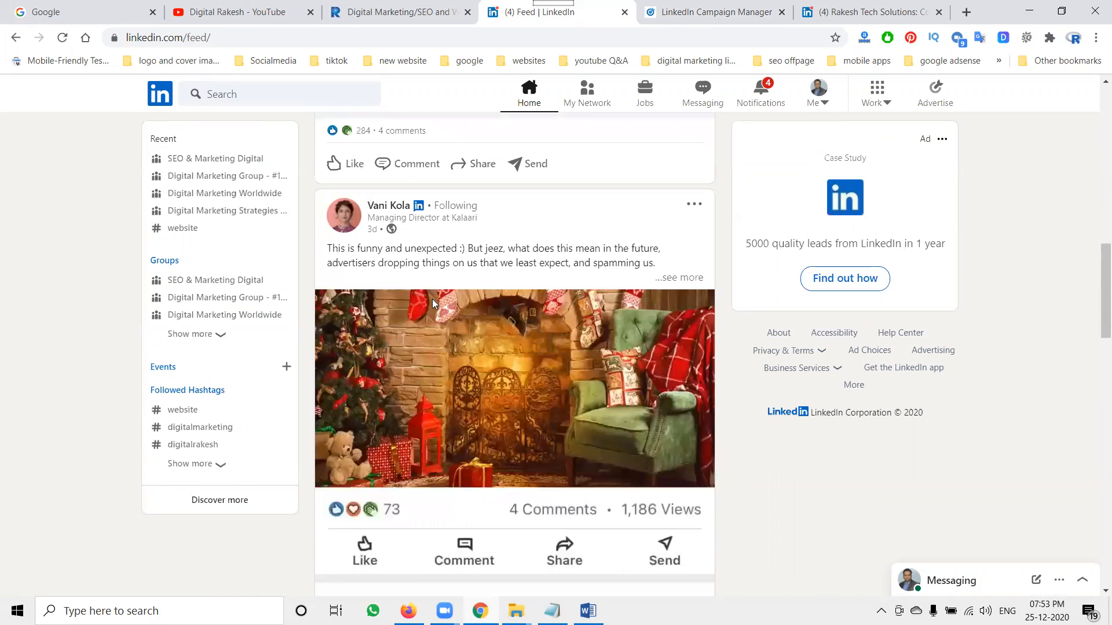
scroll(431, 299, "down", 20)
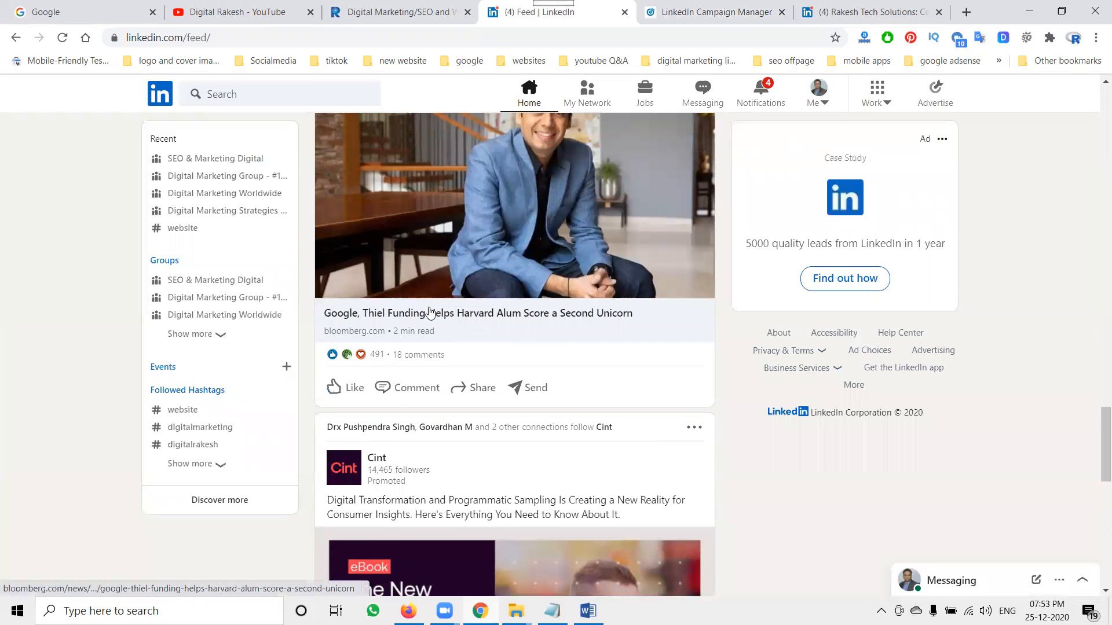
scroll(429, 313, "down", 5)
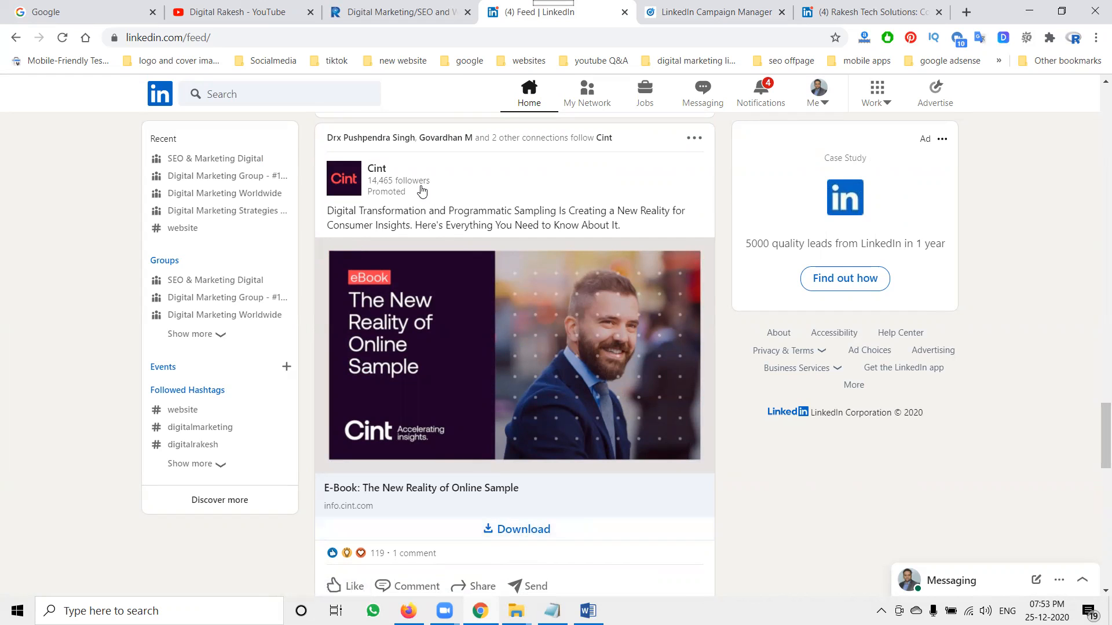
scroll(475, 255, "down", 20)
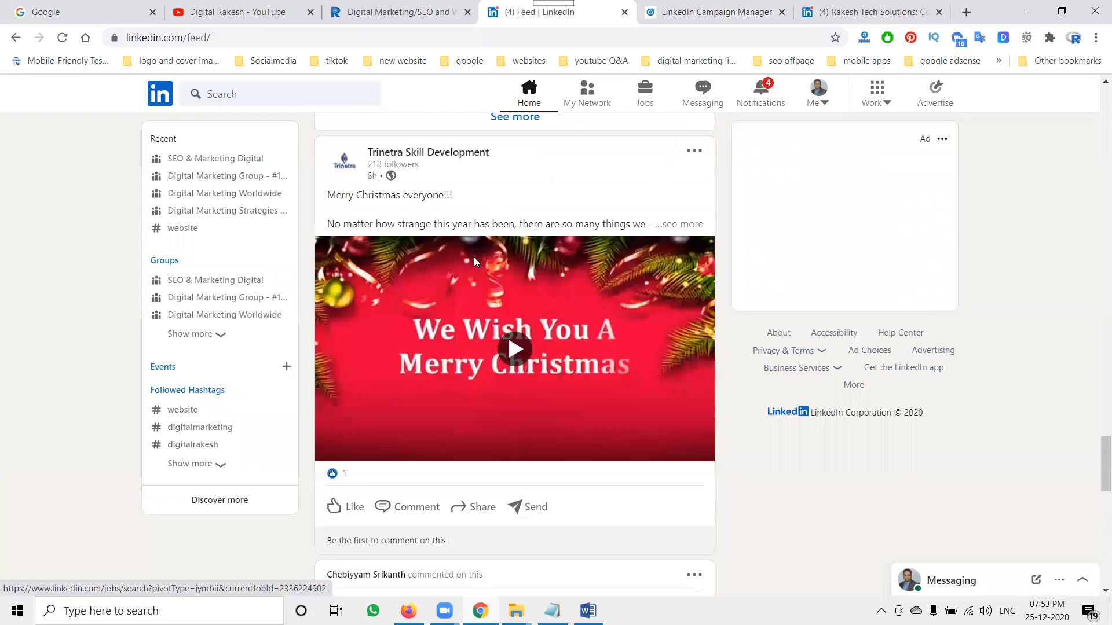
scroll(473, 264, "down", 11)
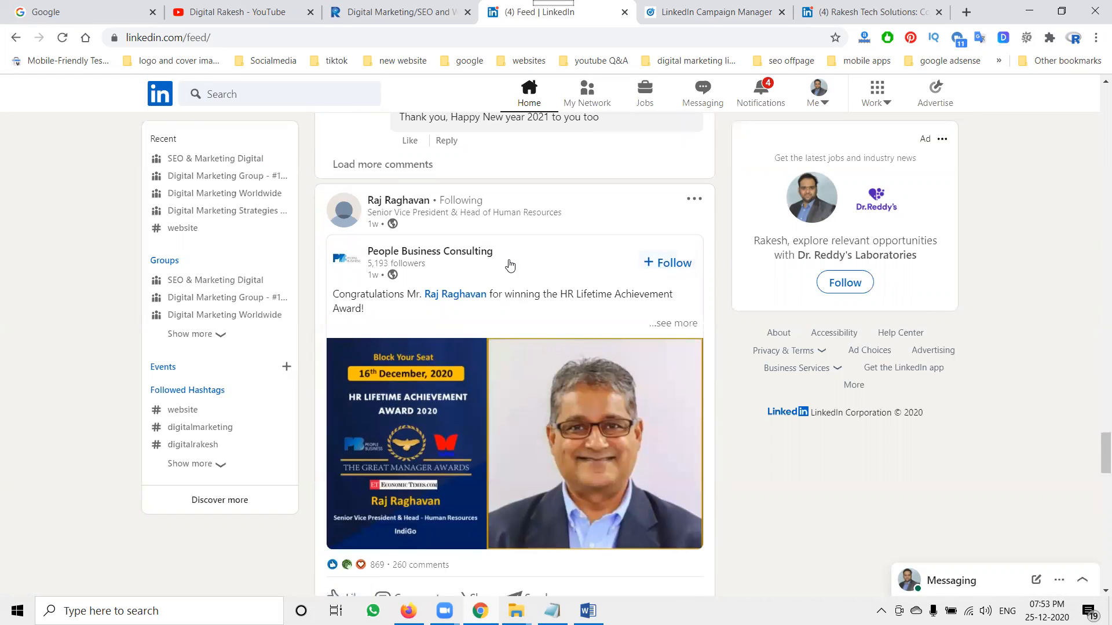
scroll(508, 267, "down", 7)
scroll(509, 269, "down", 14)
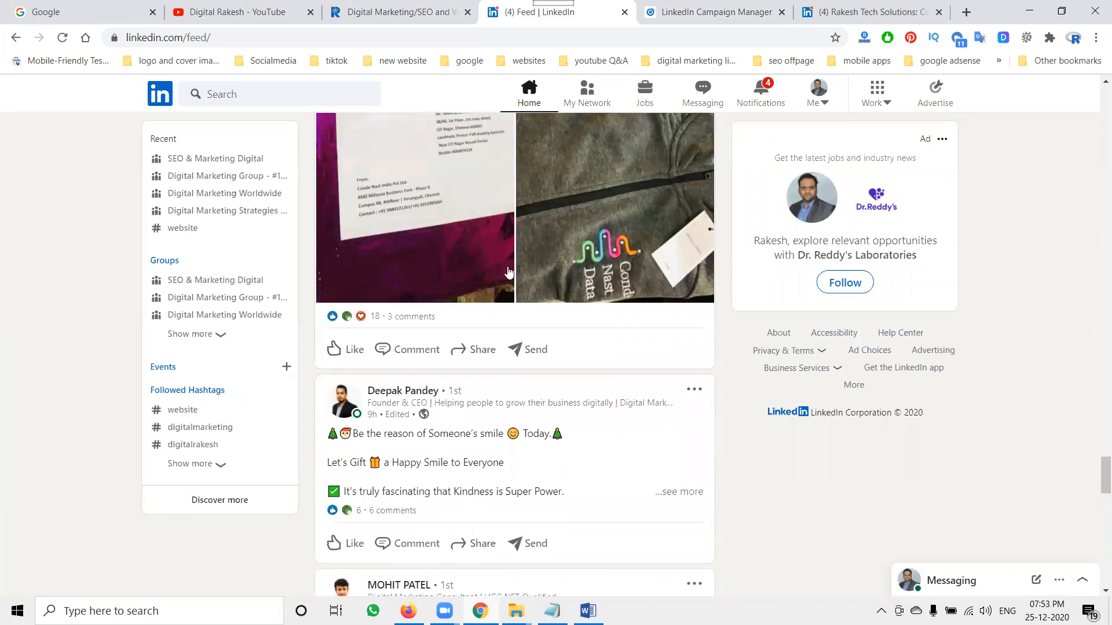
scroll(509, 271, "down", 12)
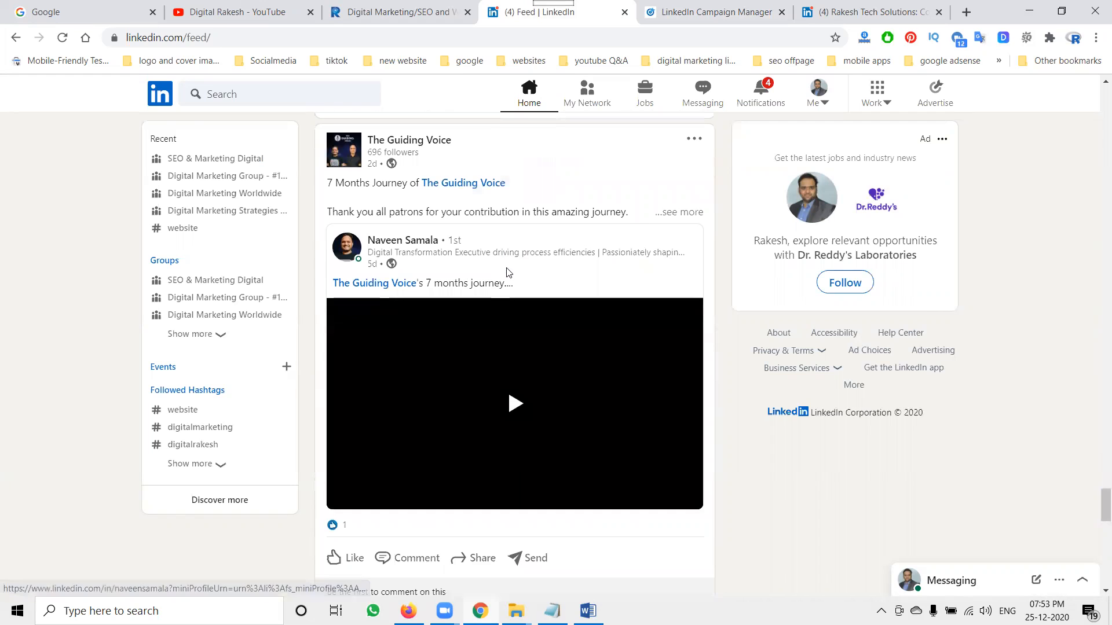
scroll(507, 277, "down", 14)
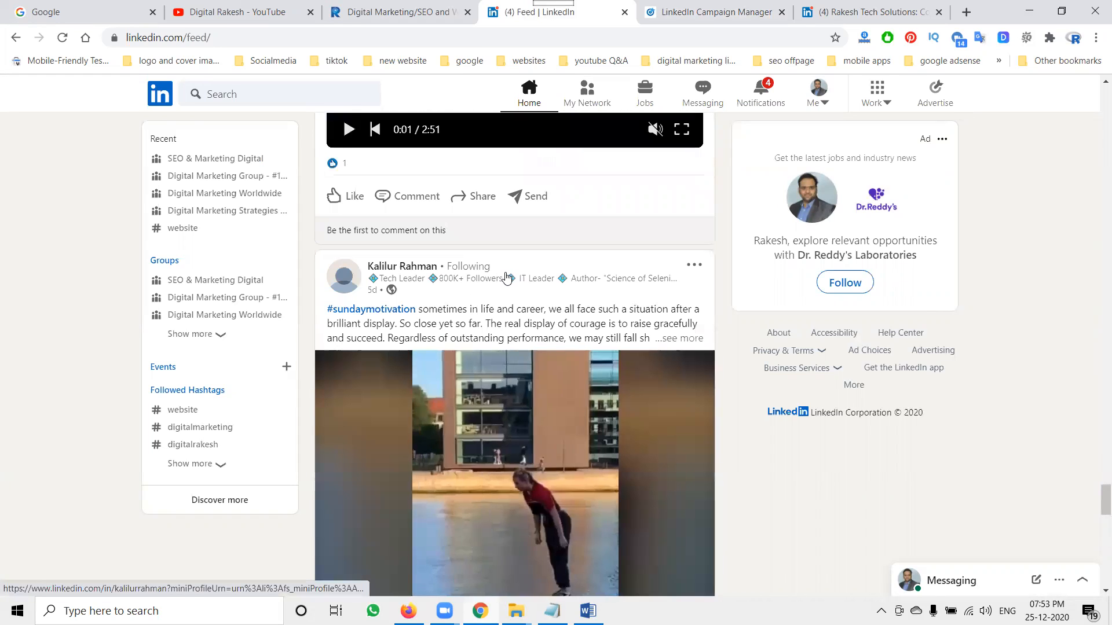
scroll(505, 277, "down", 14)
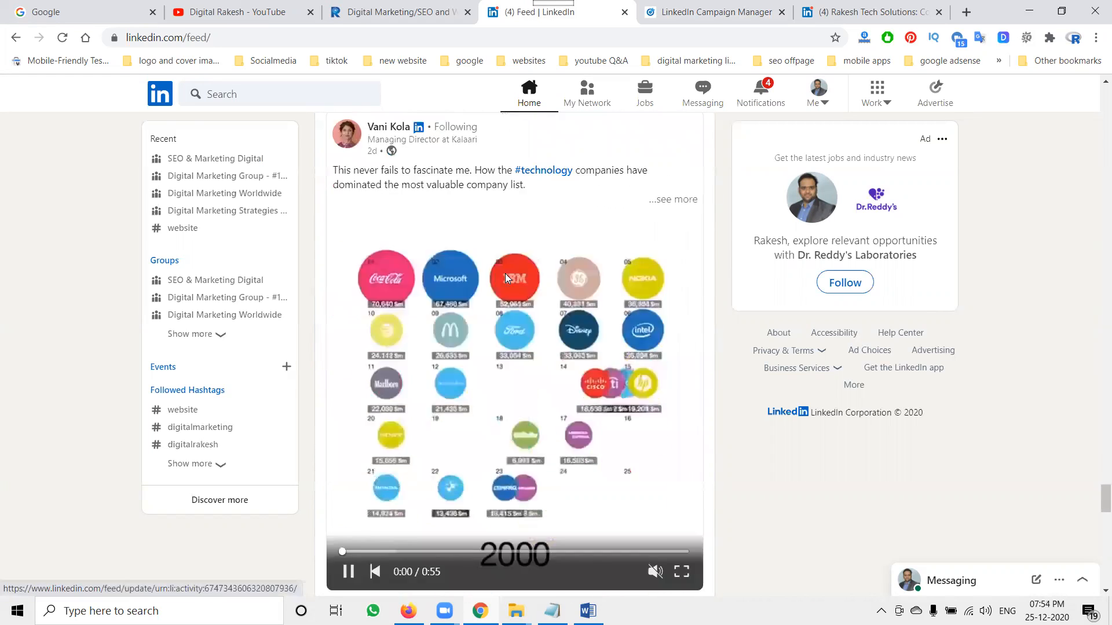
scroll(453, 224, "down", 14)
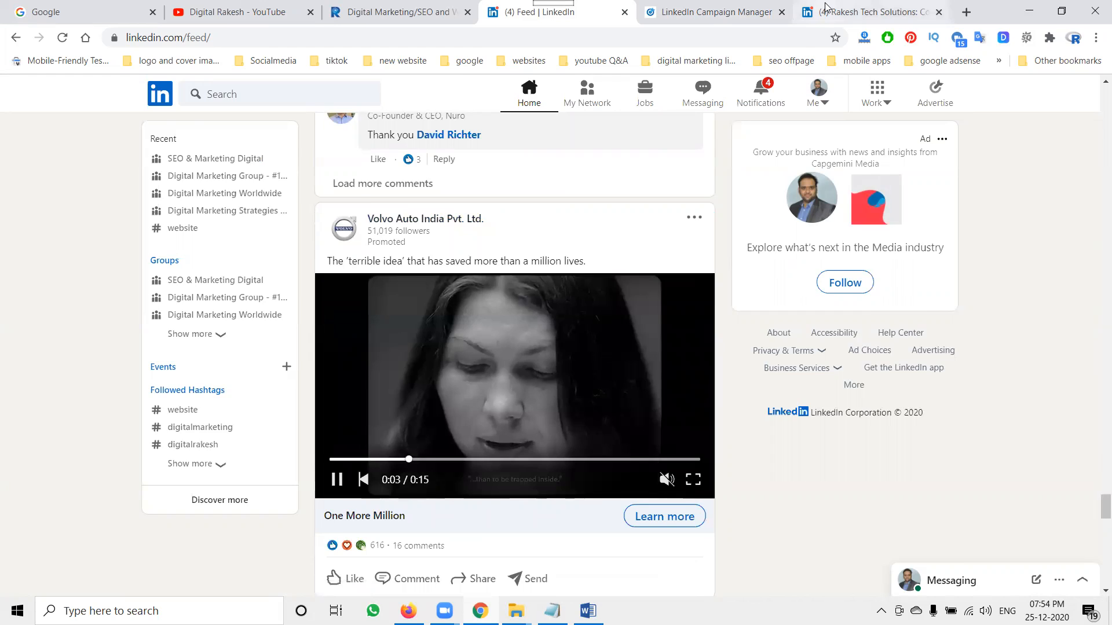
- Return to the campaign setup and compare the 1-day, 7-day and 30-day forecasted results
left_click(869, 12)
left_click(711, 6)
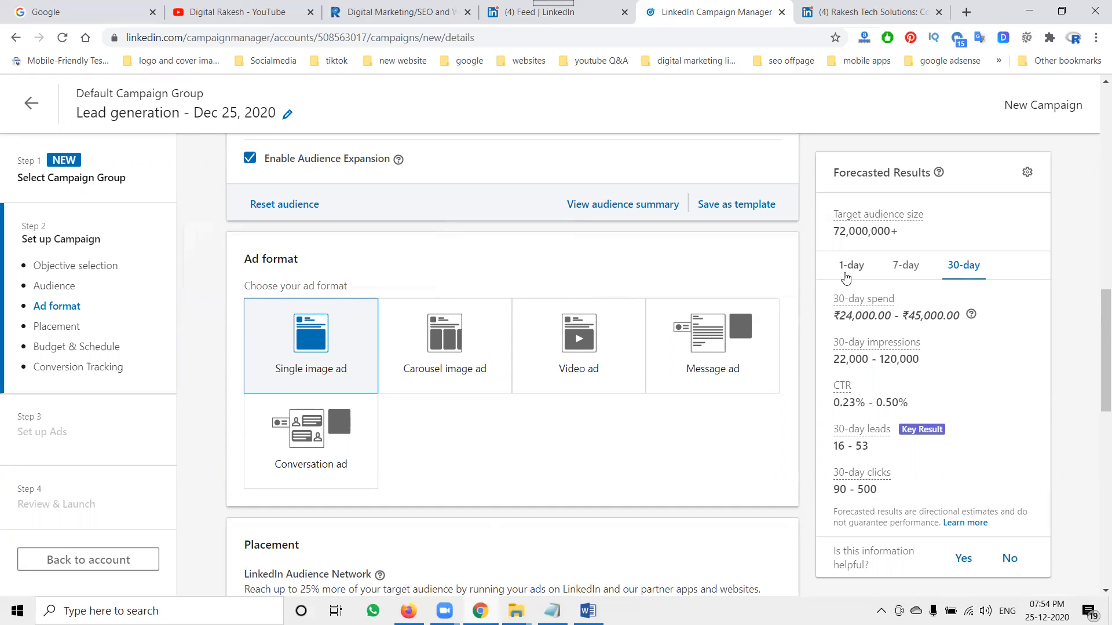
left_click(846, 277)
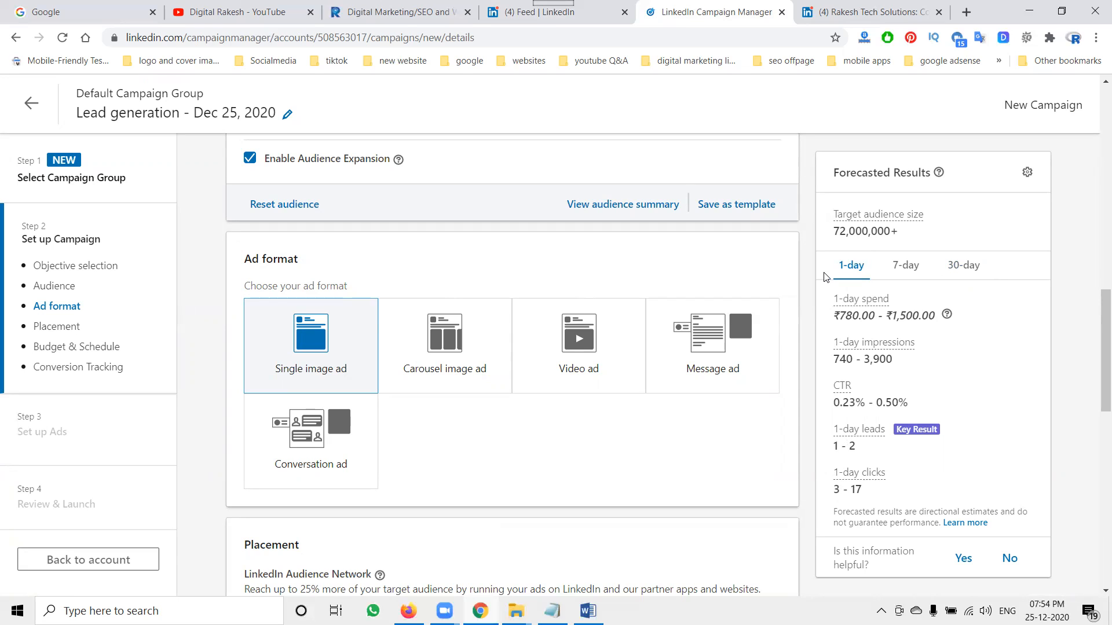
left_click(907, 272)
left_click(973, 273)
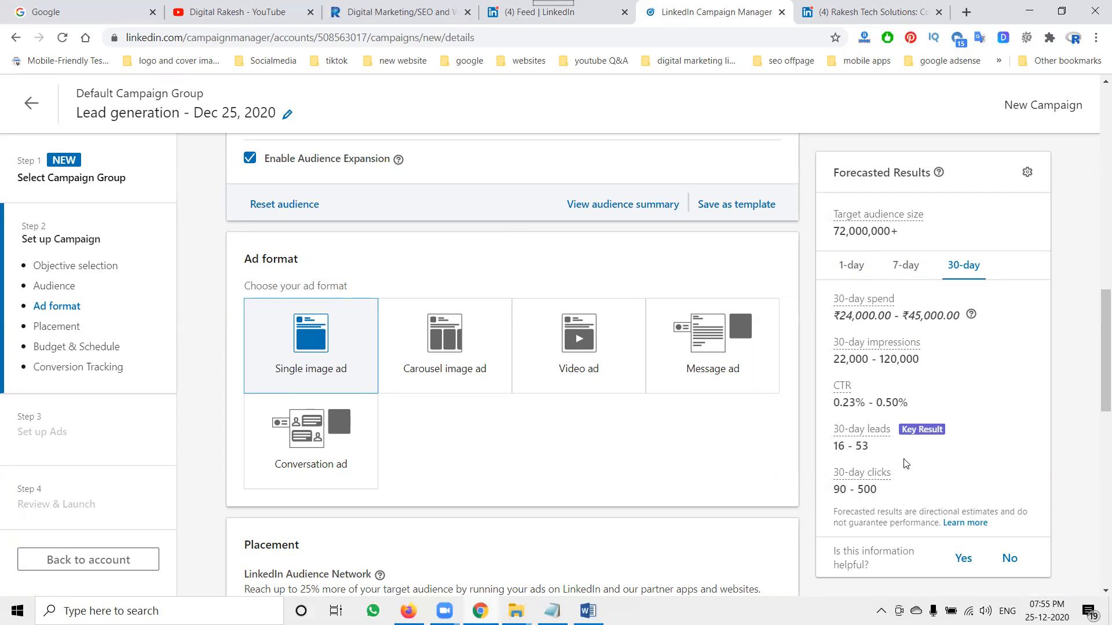
- Set the campaign's daily budget to ₹500 and view the 1-day forecast for it
scroll(486, 375, "down", 2)
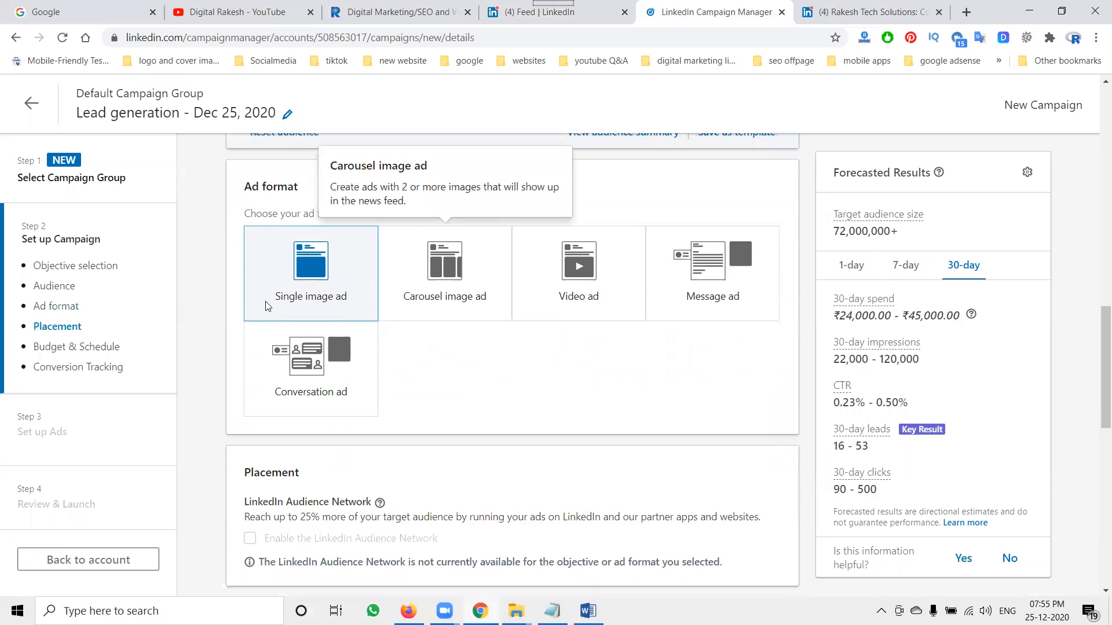
scroll(398, 347, "down", 5)
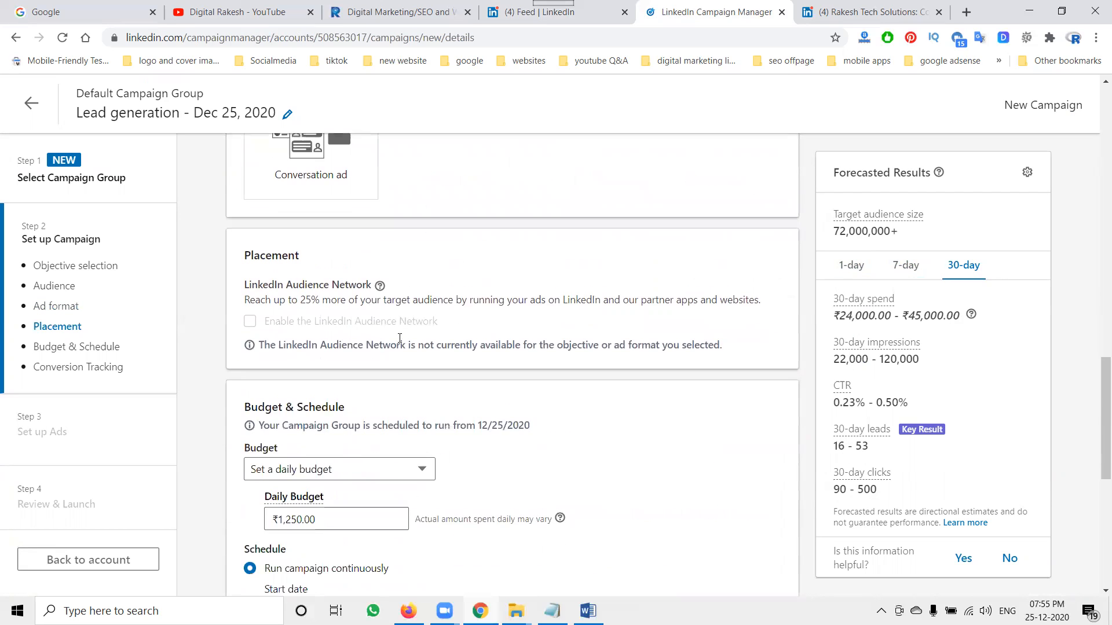
left_click(307, 377)
type("500")
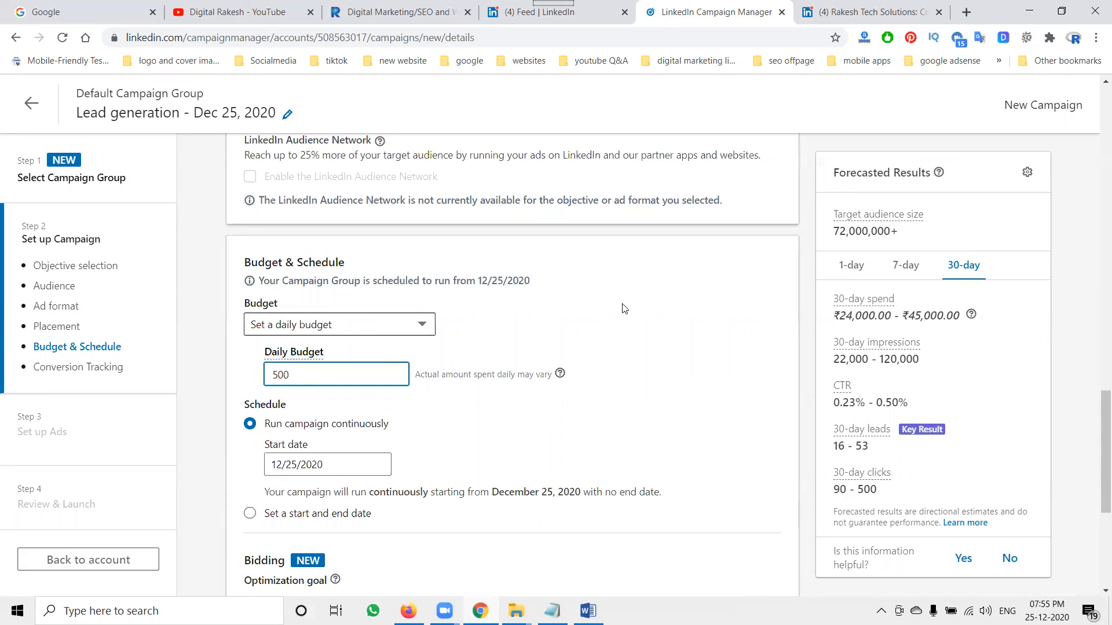
left_click(711, 300)
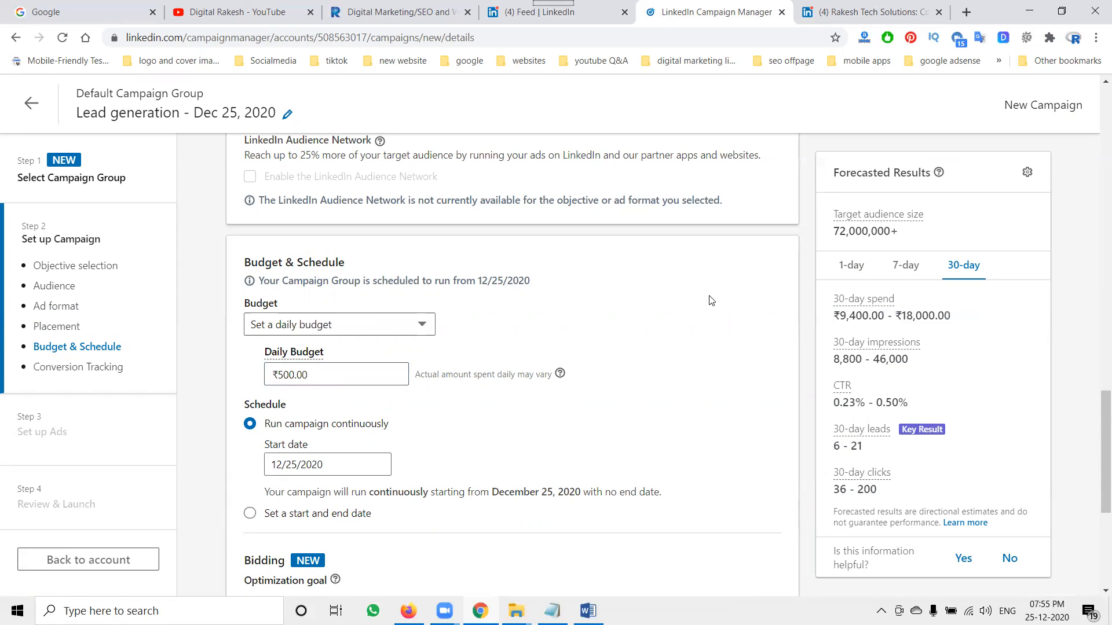
left_click(842, 278)
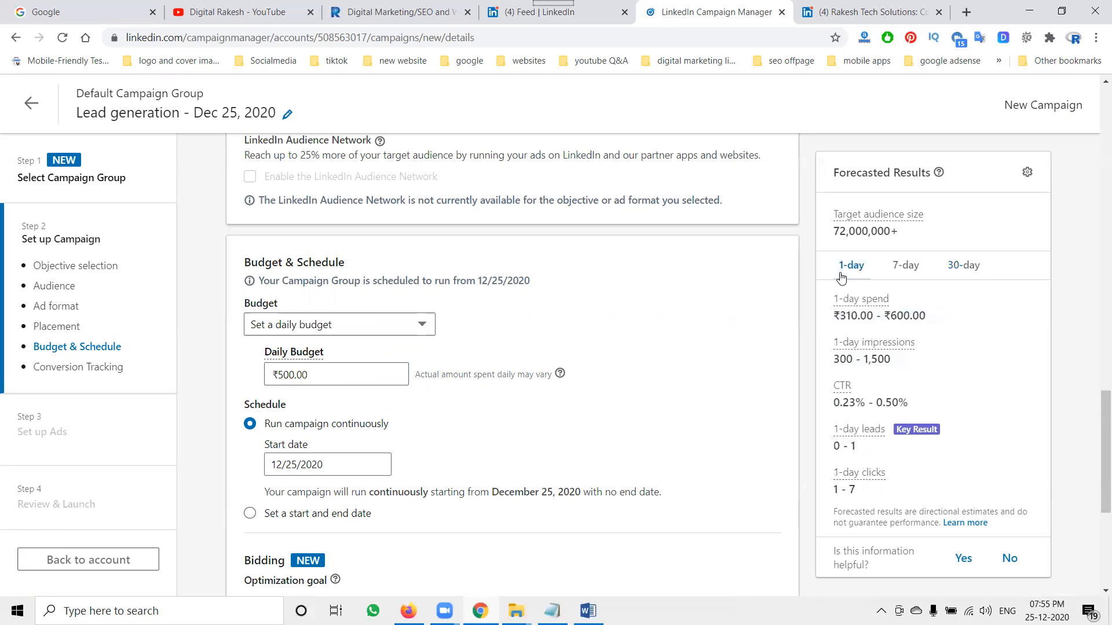
- Set the campaign's daily budget to ₹2,500
double_click(313, 379)
type("2,500")
left_click(696, 317)
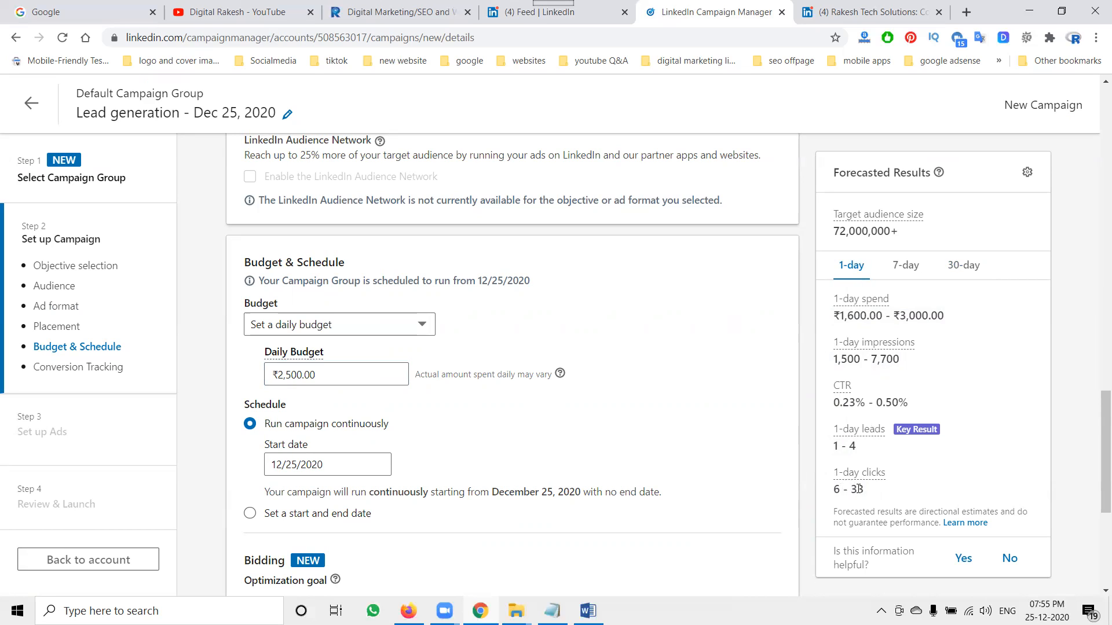
- Switch the budget type to a lifetime budget and set the amount to ₹500
scroll(585, 412, "down", 3)
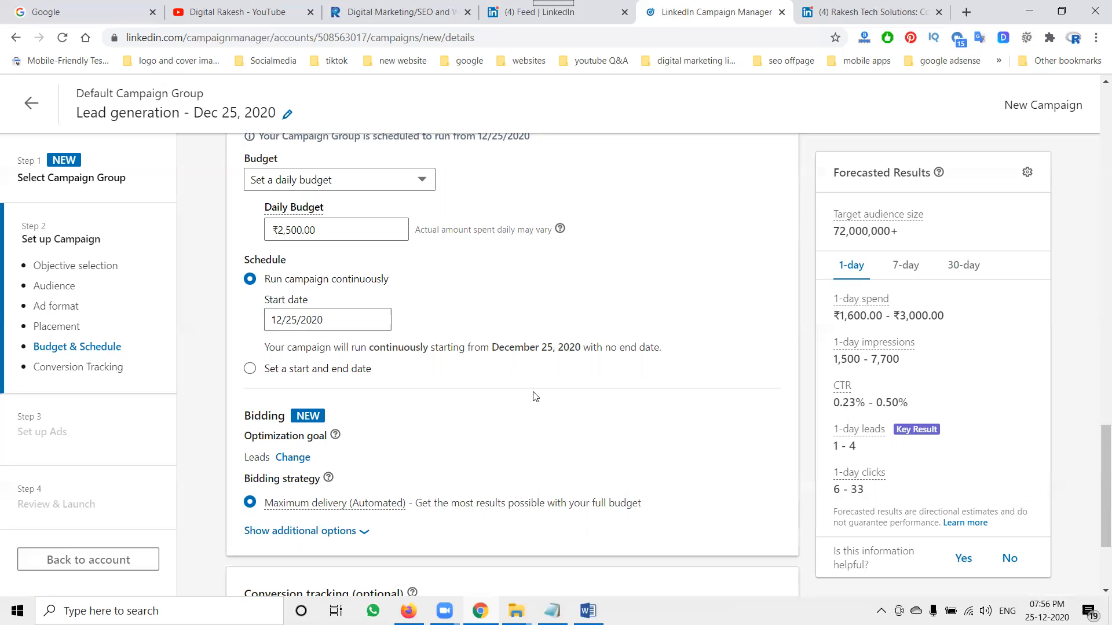
left_click(365, 180)
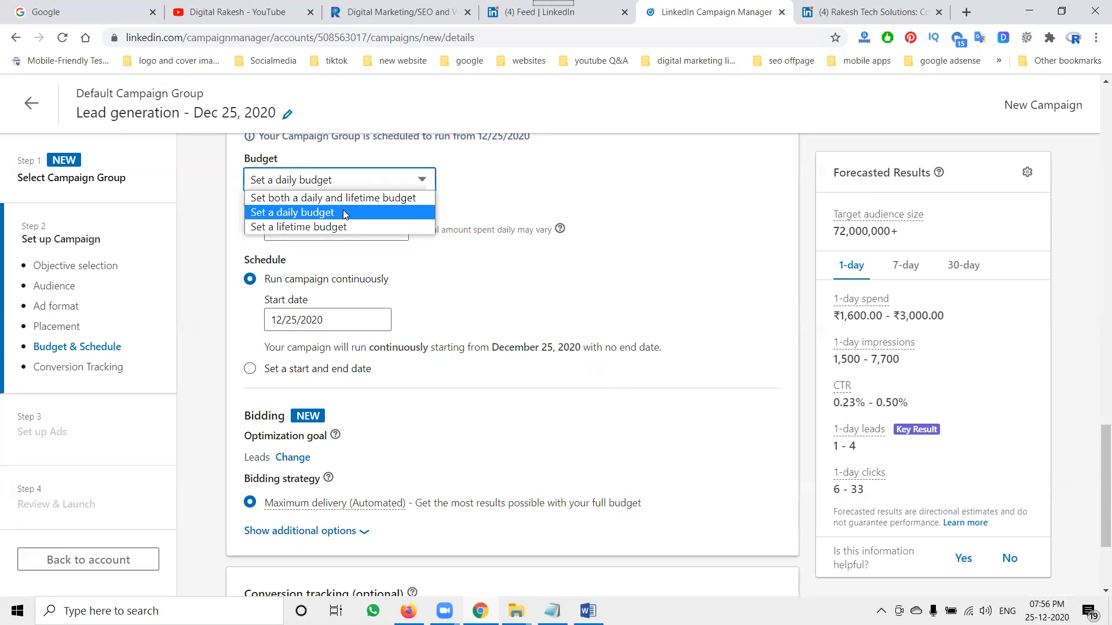
left_click(334, 227)
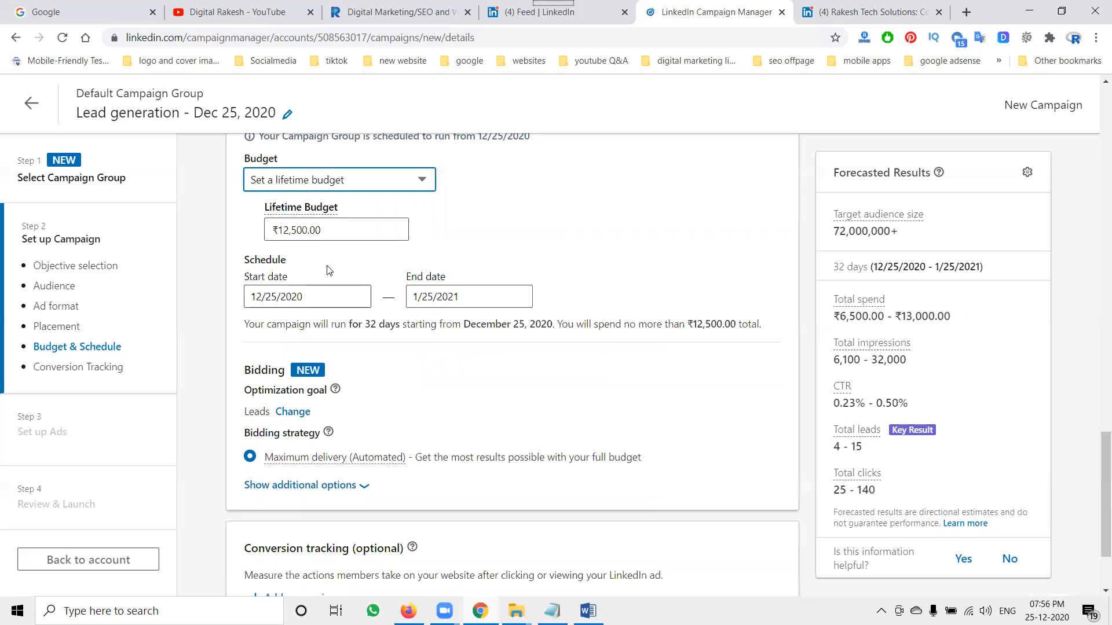
left_click(322, 231)
double_click(322, 231)
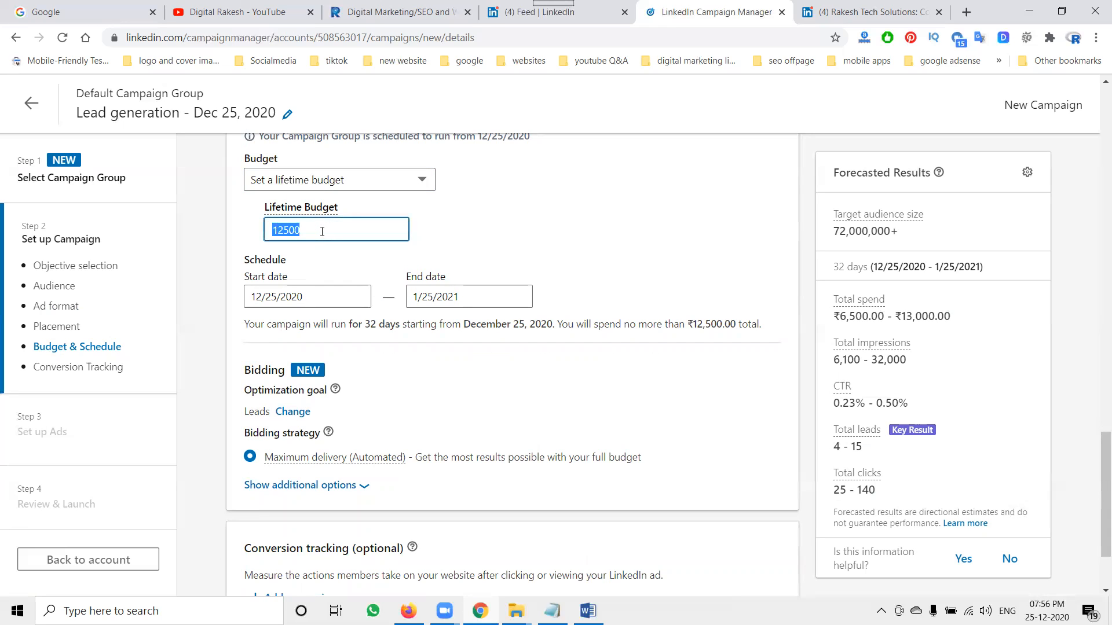
type("500")
left_click(590, 180)
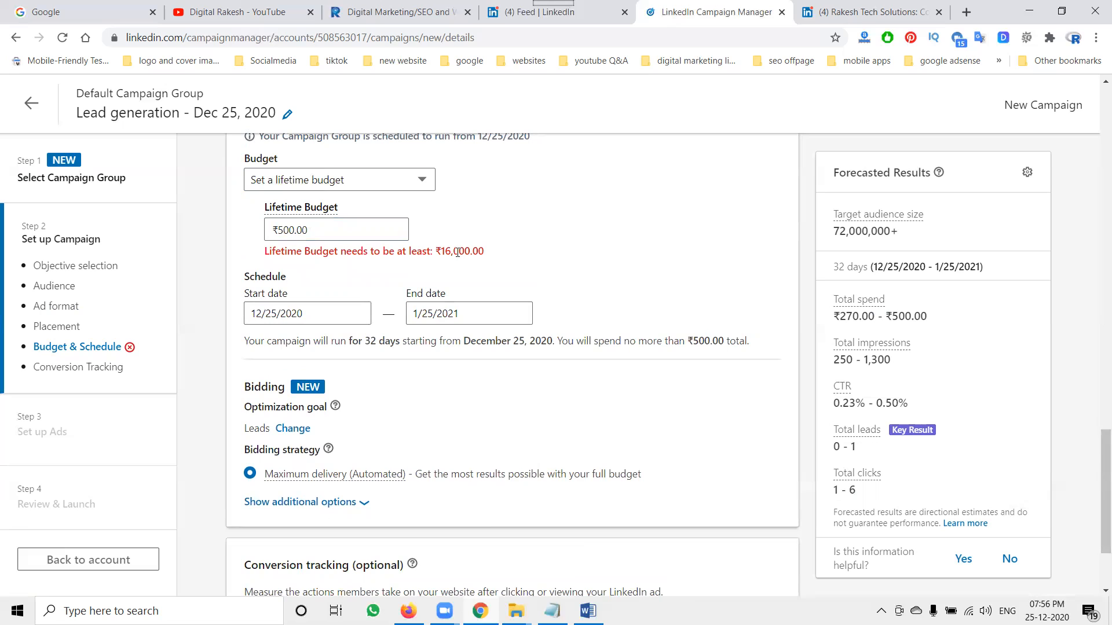
- Try a lifetime budget of ₹12,000 for the campaign
left_click(329, 232)
double_click(329, 232)
type("12000")
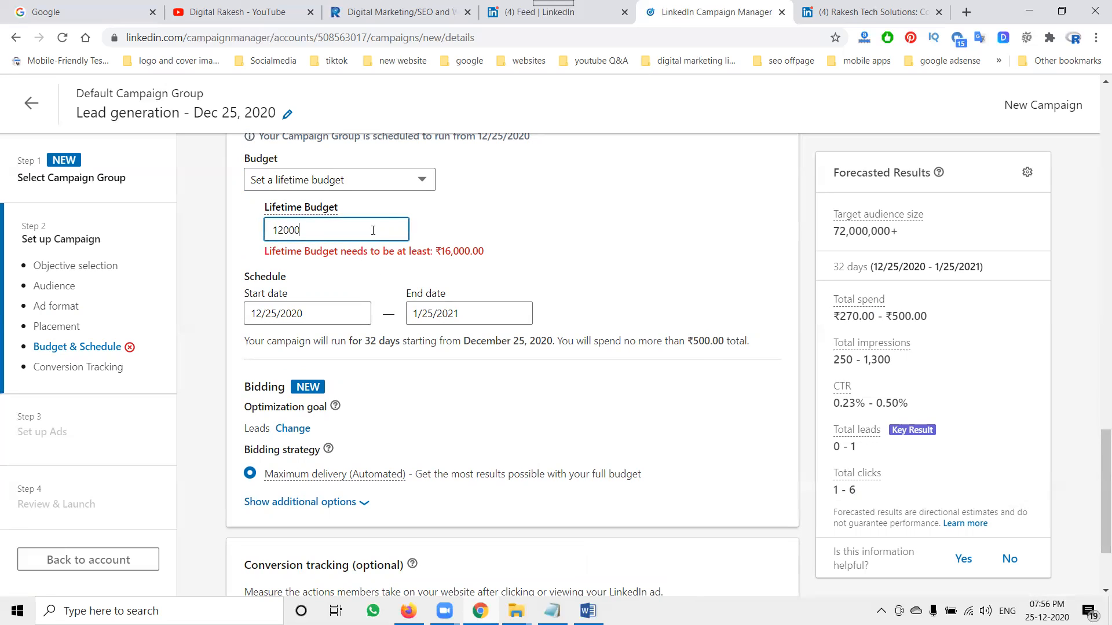
left_click(524, 234)
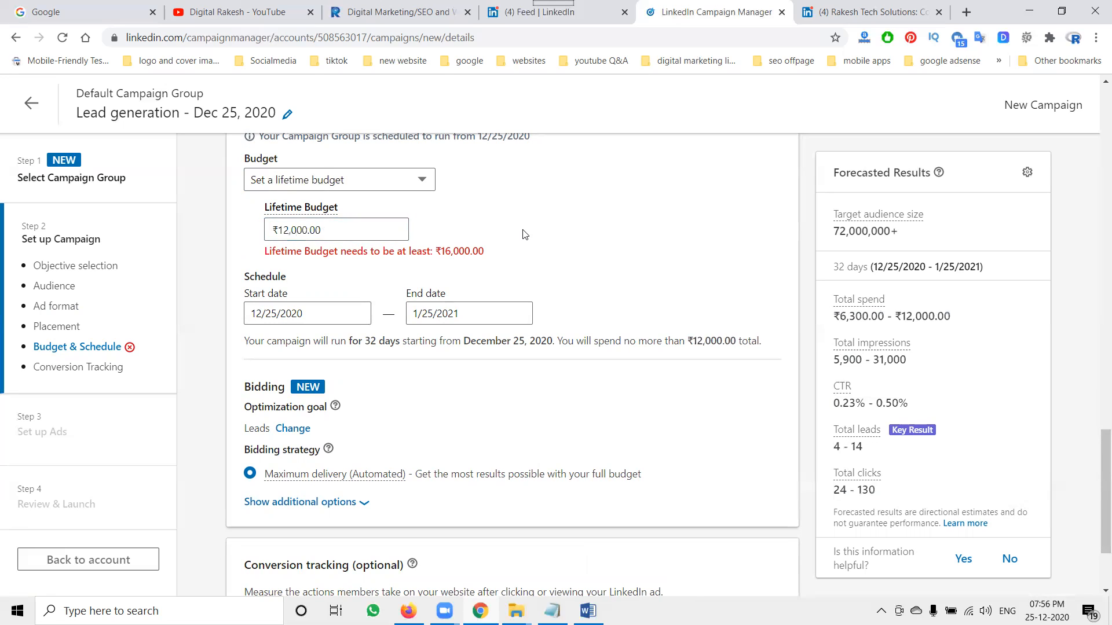
- Set the campaign's lifetime budget to ₹25,000
left_click(347, 235)
double_click(348, 234)
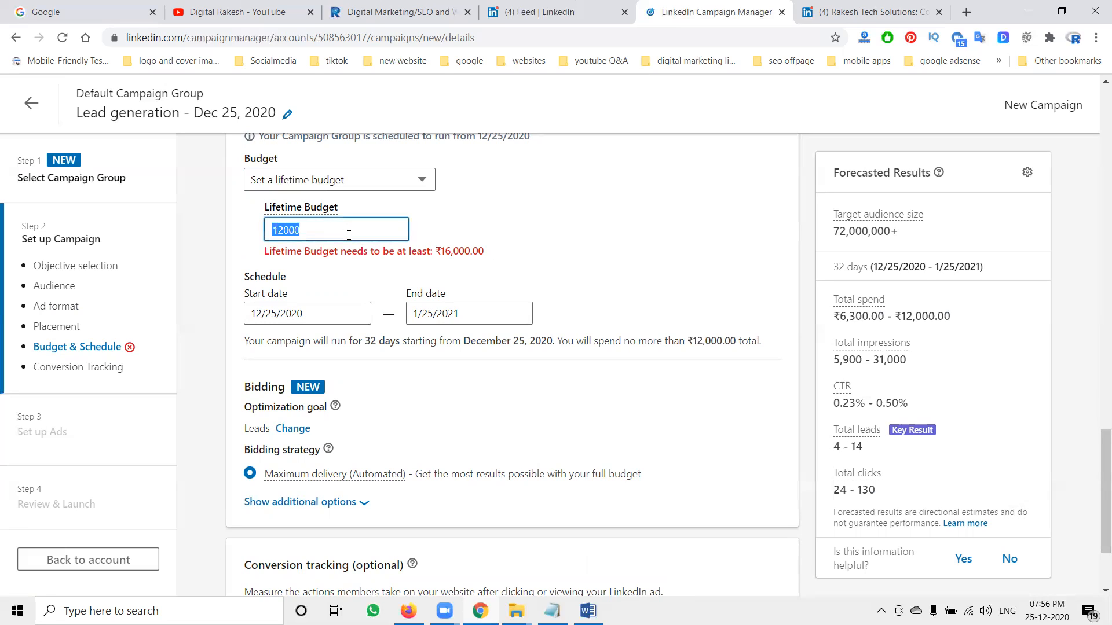
type("25,000")
left_click(503, 239)
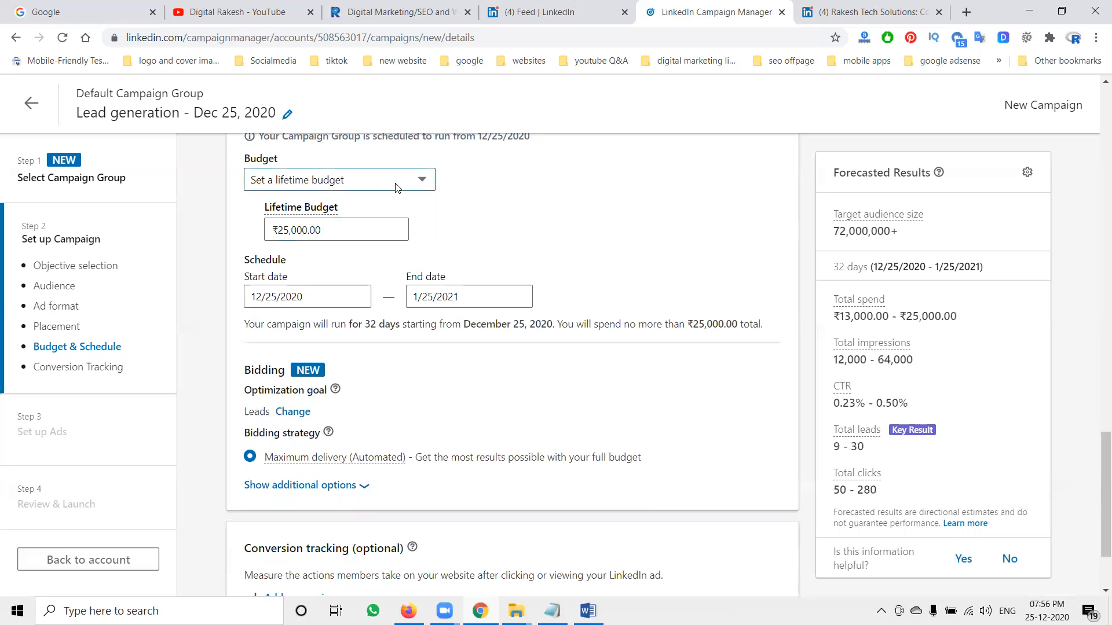
- Switch the campaign to a daily budget and schedule it to run continuously from 12/25/2020
left_click(425, 181)
left_click(371, 218)
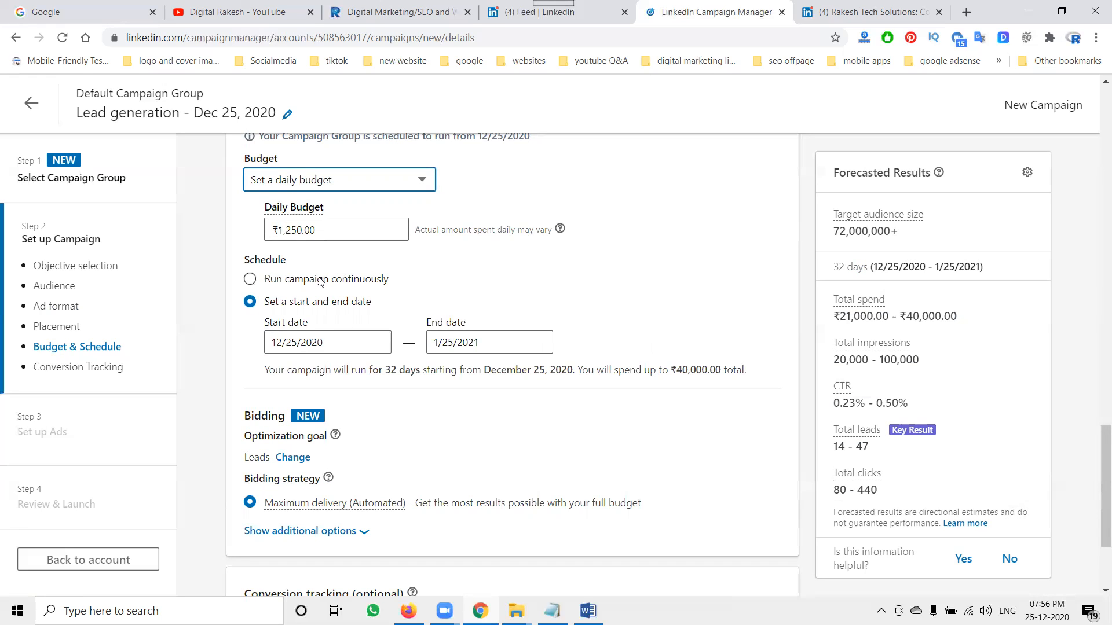
left_click(305, 189)
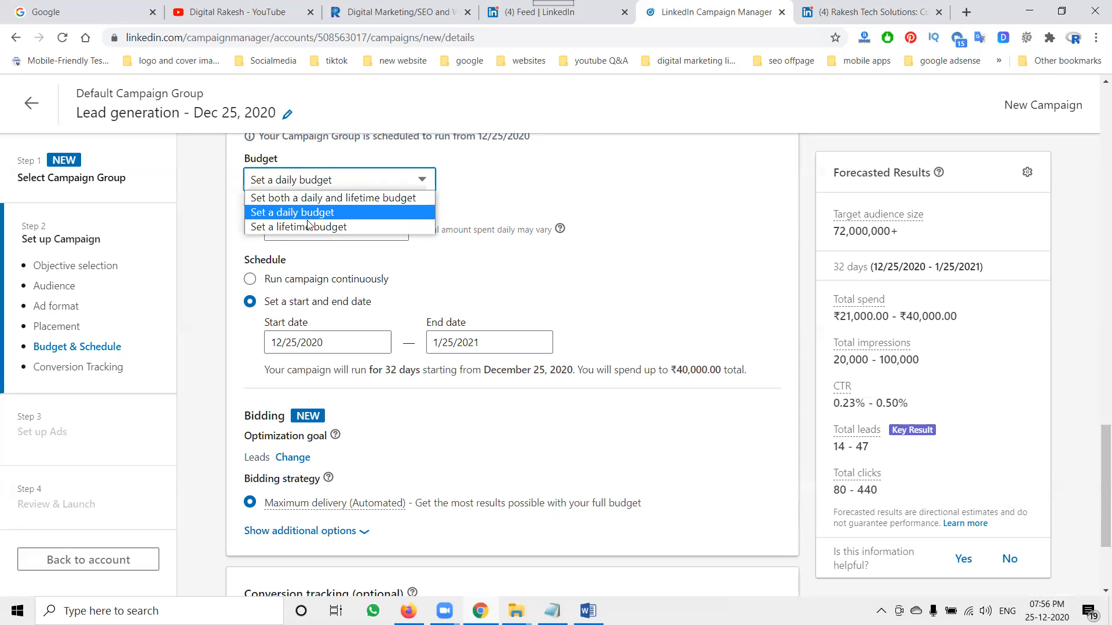
left_click(235, 221)
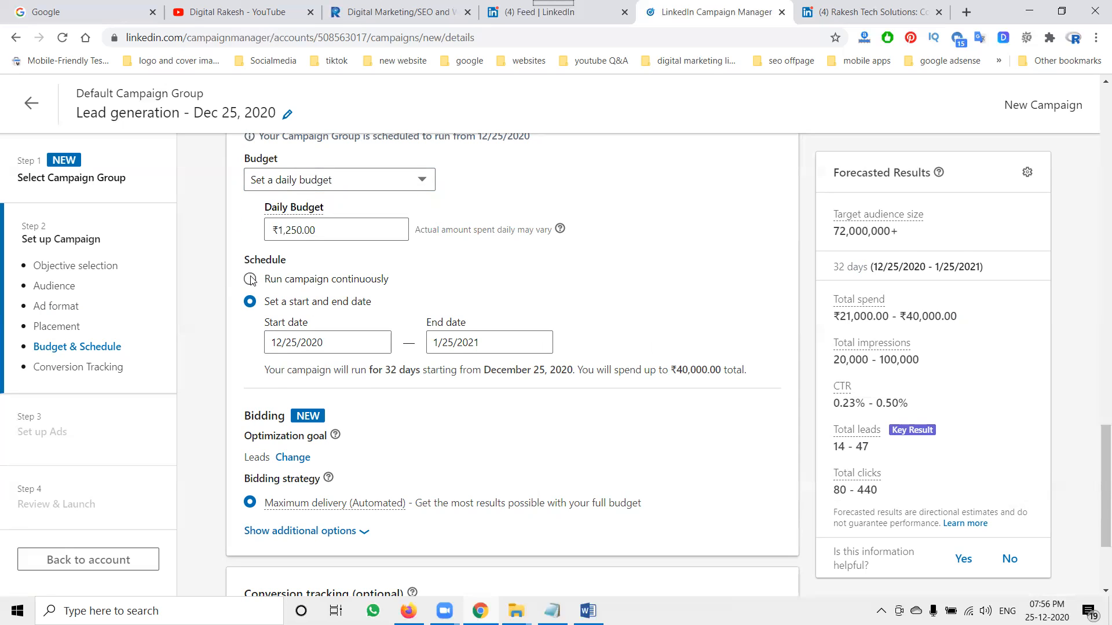
left_click(250, 279)
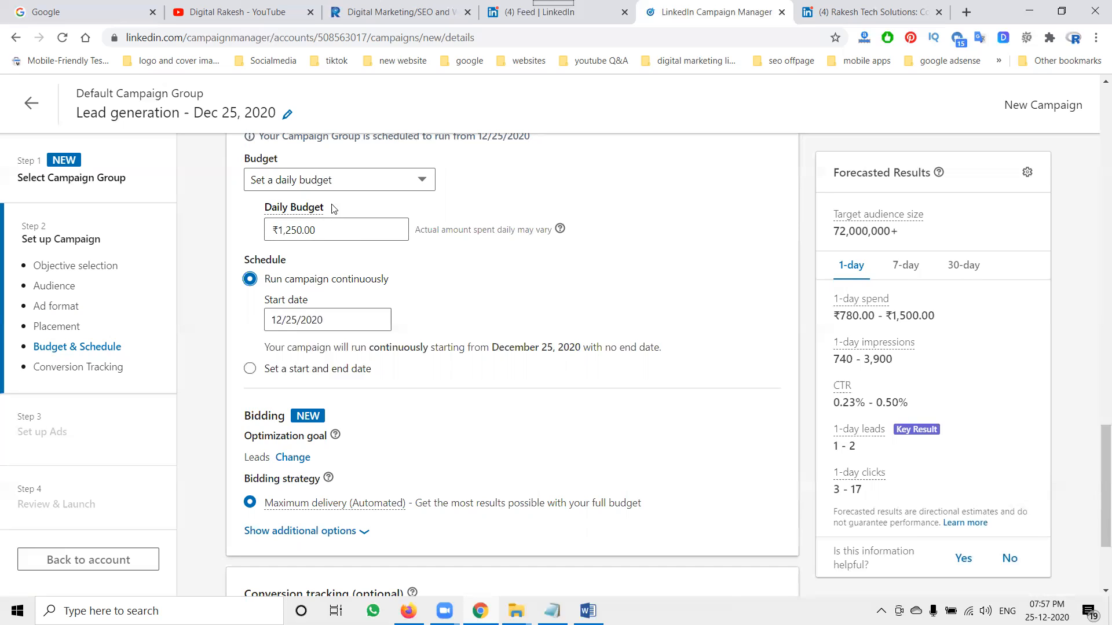
- Set the campaign's daily budget to ₹500
left_click(311, 229)
type("500")
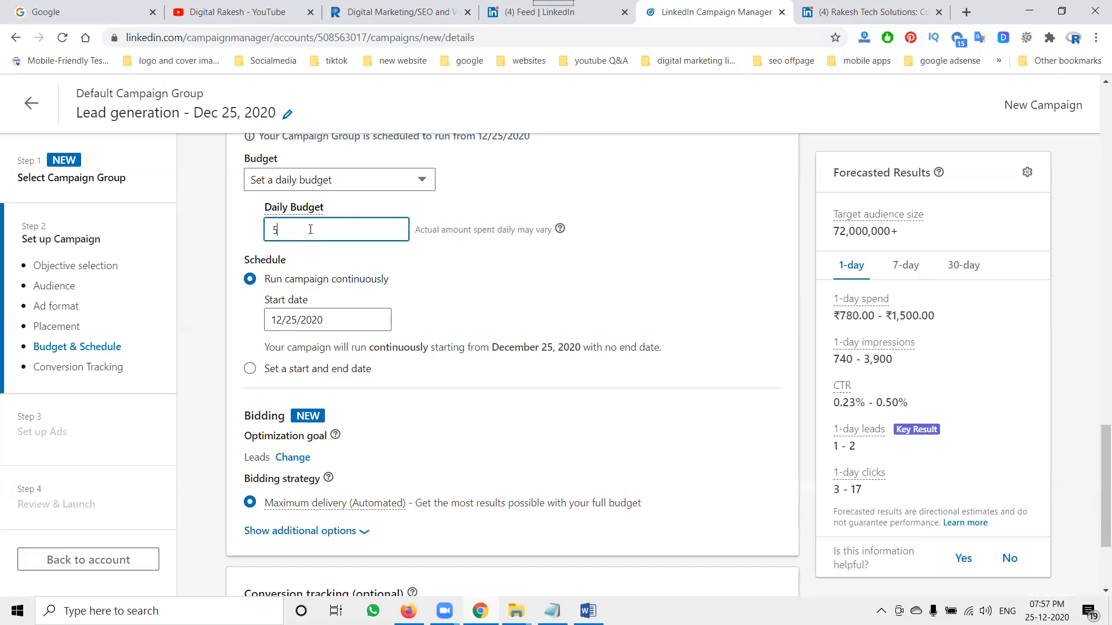
left_click(606, 200)
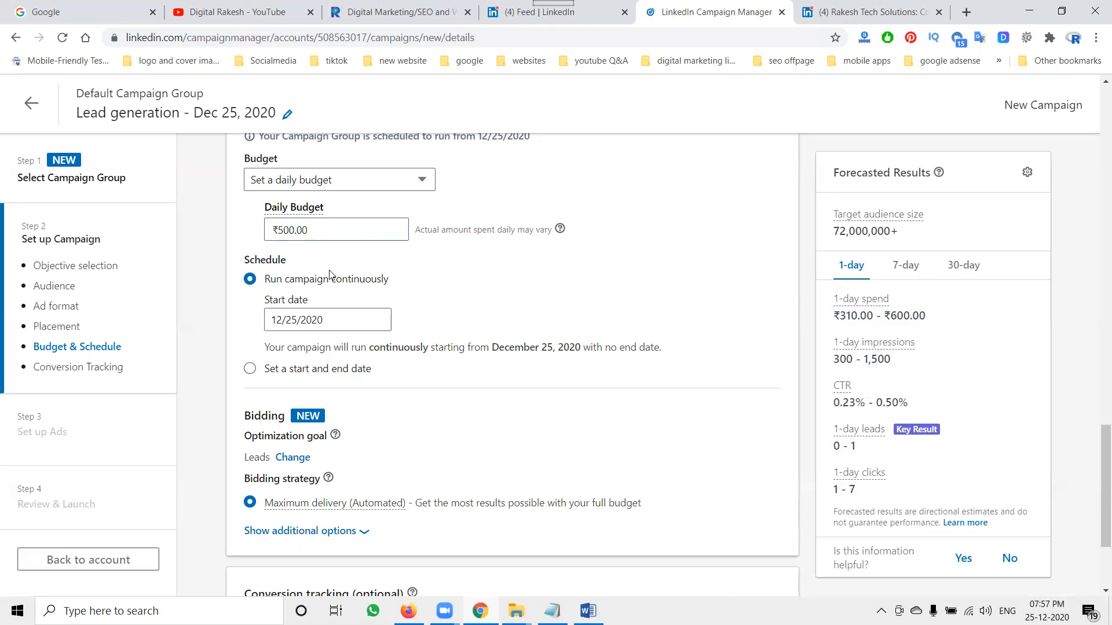
- Save the campaign settings, accepting that the objective and ad format become fixed, and proceed to the ad setup
scroll(328, 276, "down", 3)
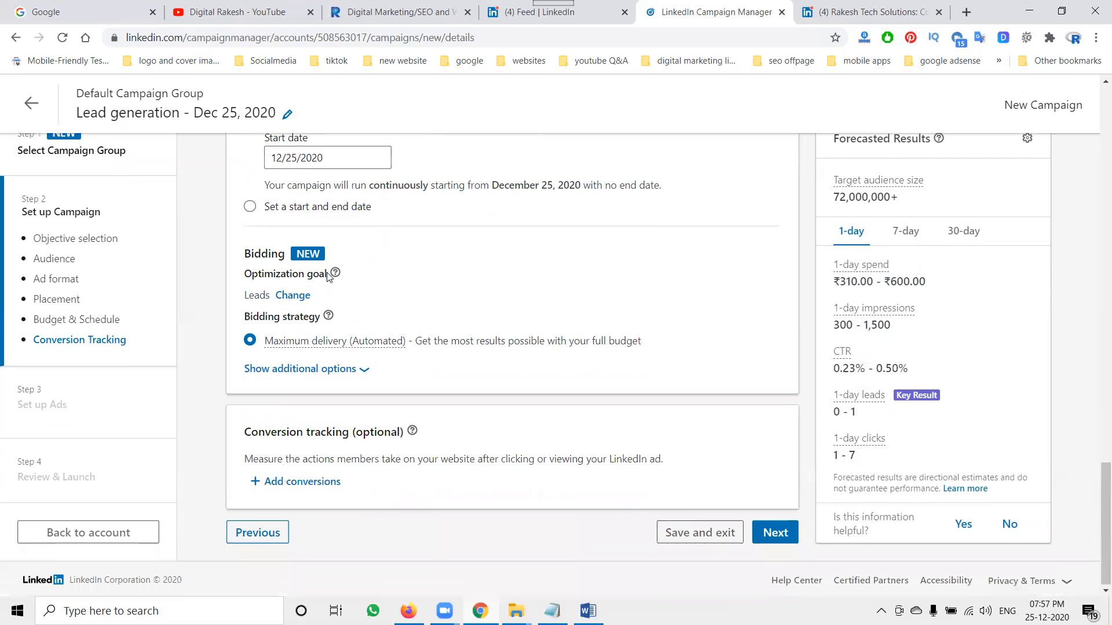
left_click(771, 534)
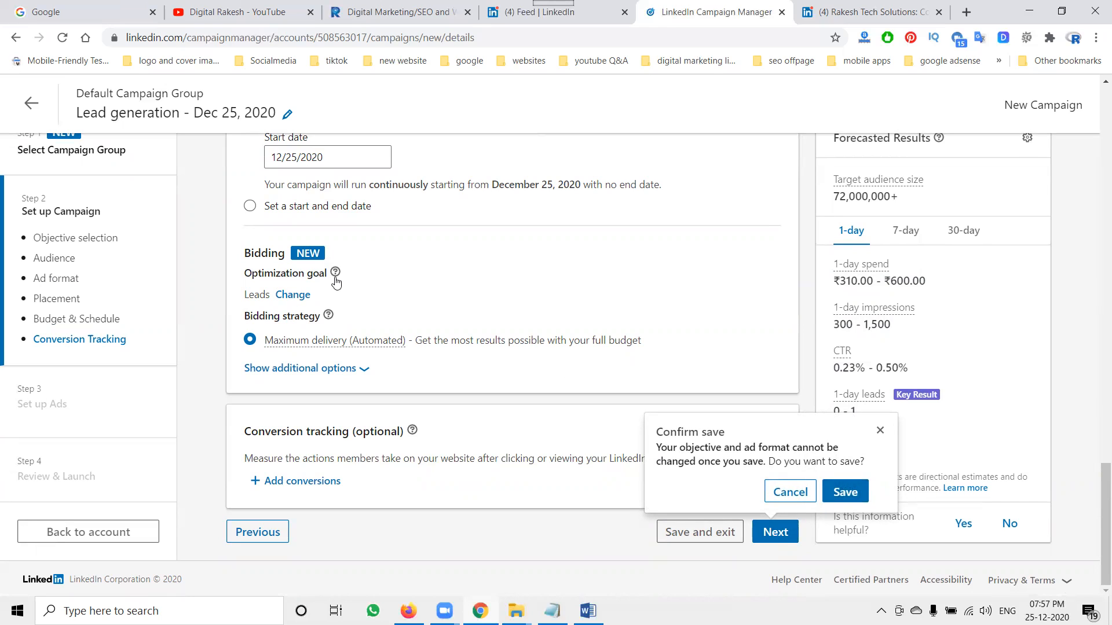
mouse_move(326, 345)
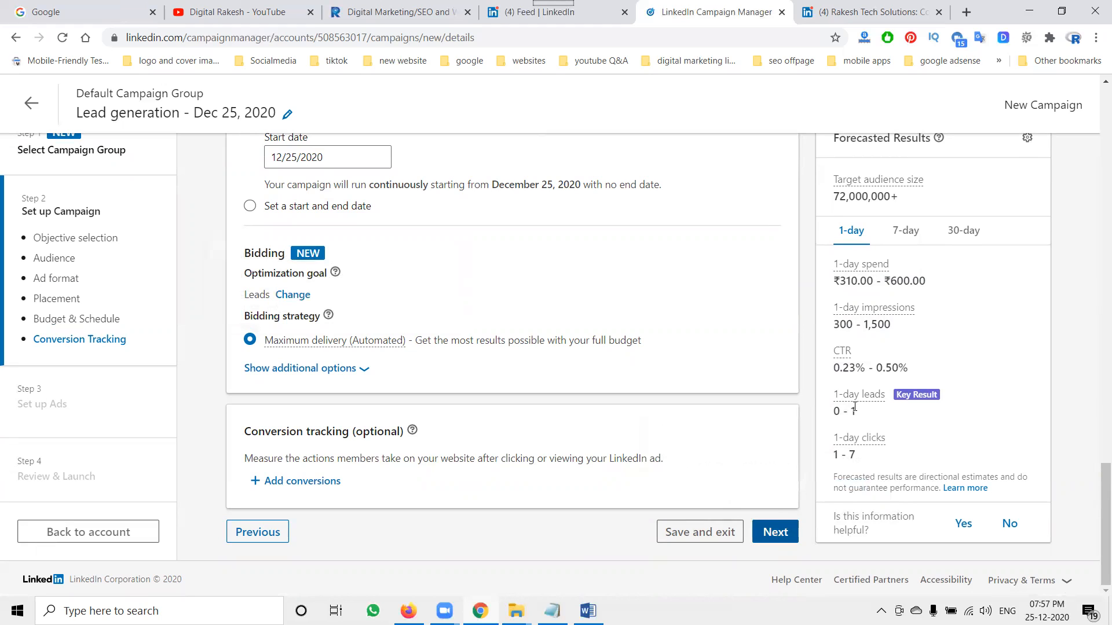
left_click(779, 531)
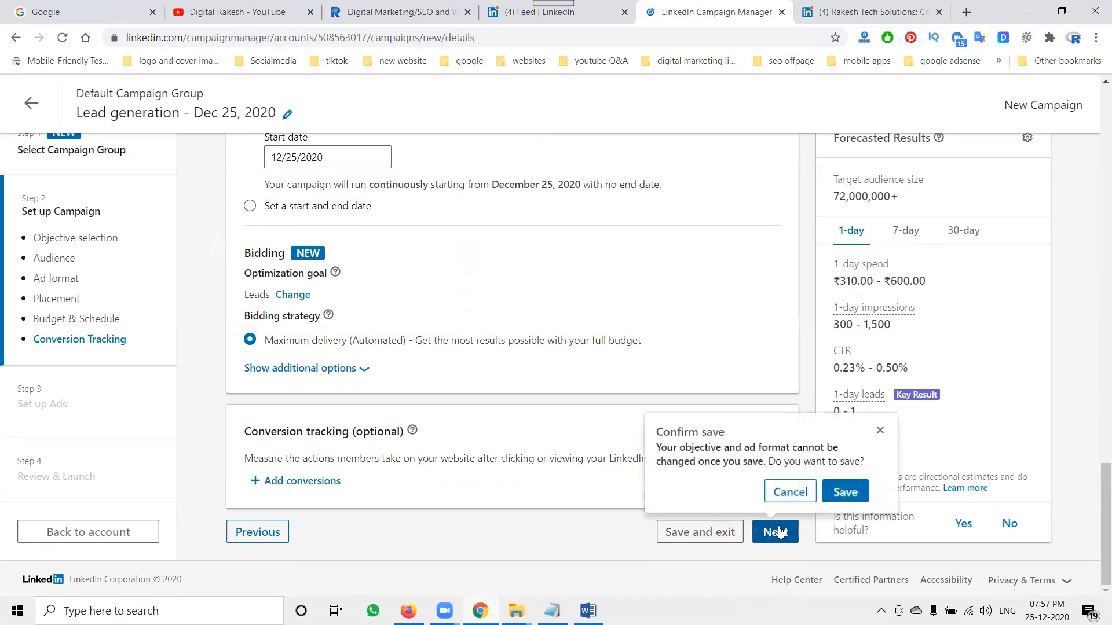
left_click(845, 491)
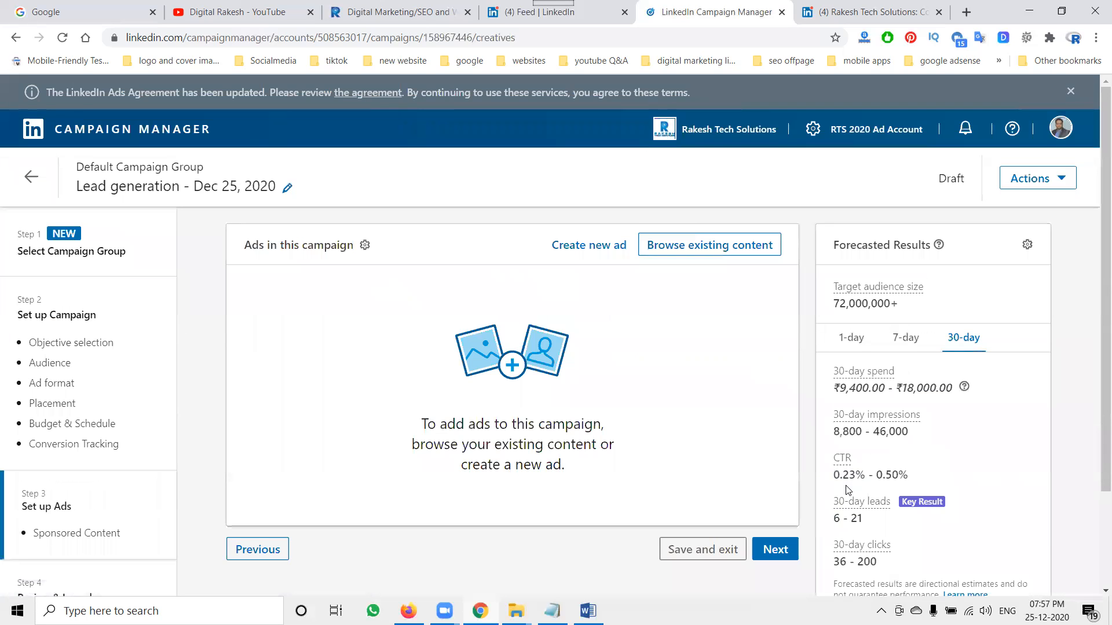
- Start a new single image ad for the campaign and compare its desktop and mobile previews
left_click(570, 246)
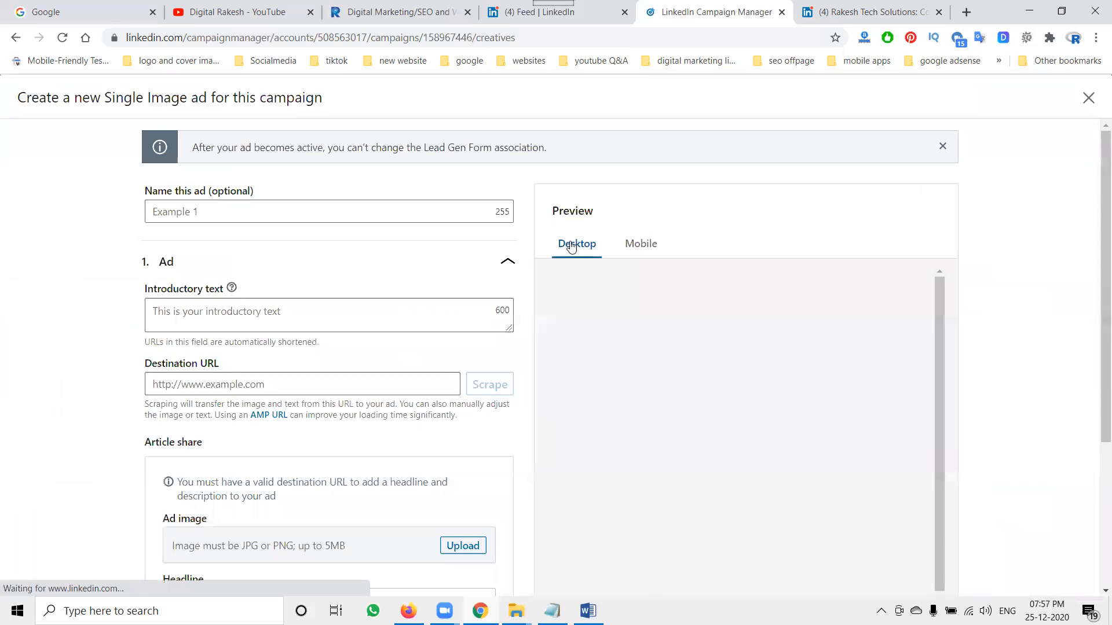
left_click(231, 213)
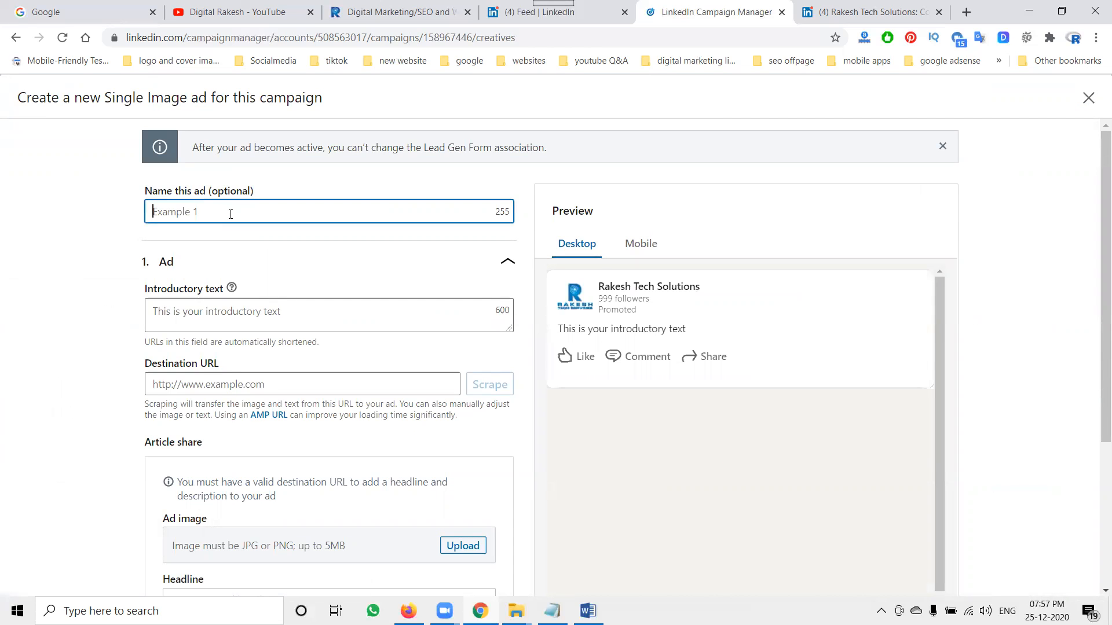
left_click(639, 244)
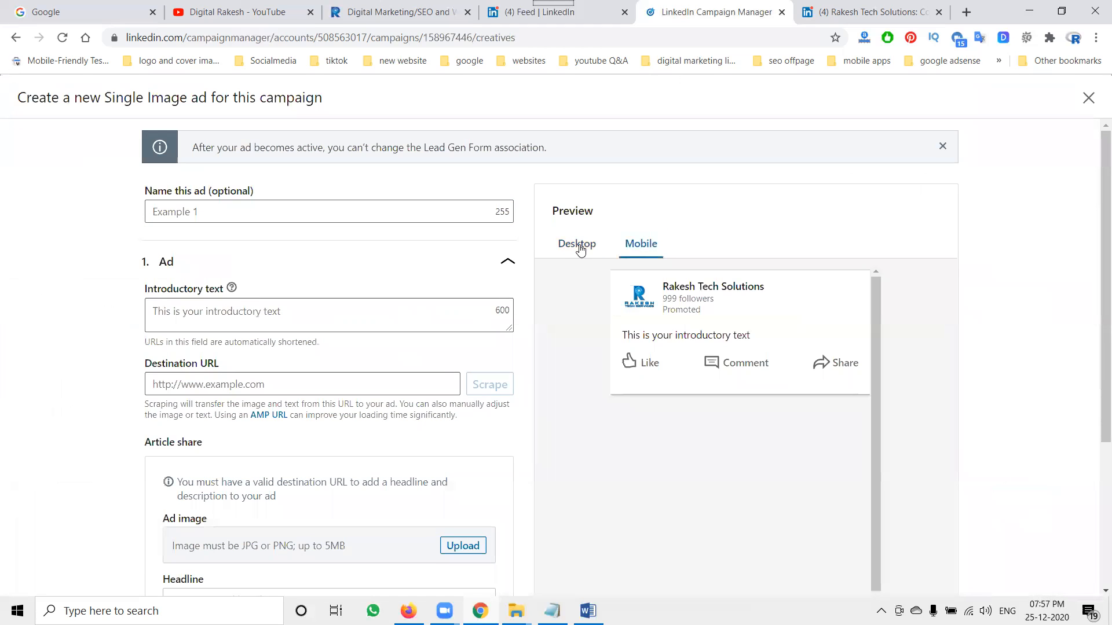
left_click(579, 246)
left_click(638, 245)
left_click(577, 243)
- Name the ad "Rakesh Tech Solutions"
left_click(282, 210)
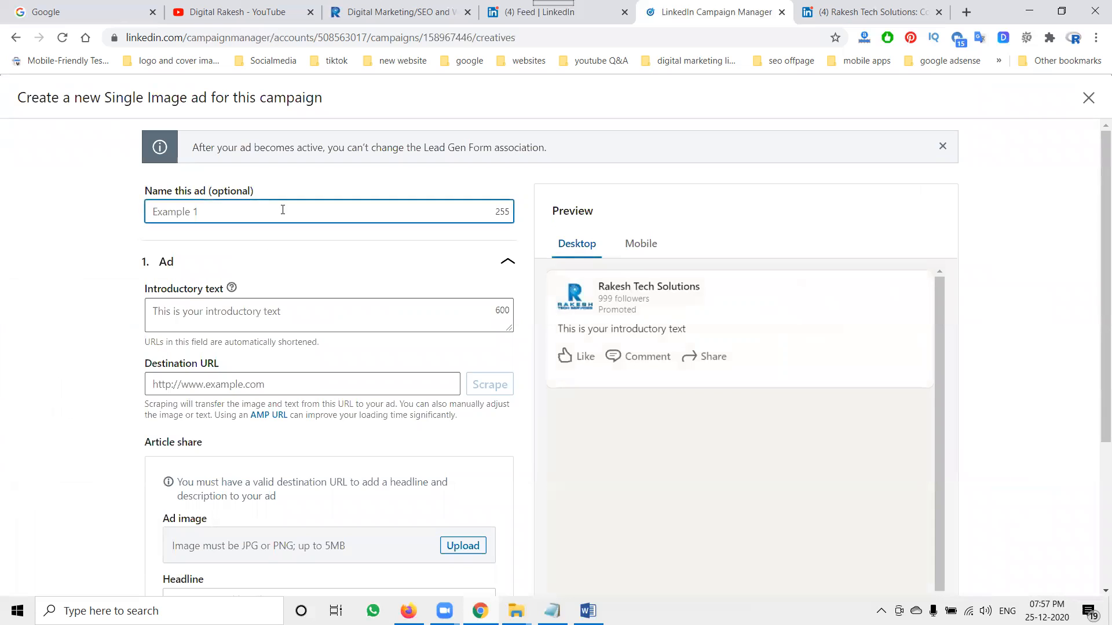
type("R")
key("BackSpace")
type("Rakesh Tech Solutions")
- Fill the introductory text with the website's opening sentences about Rakesh Tech Solutions as the Best Digital Marketing Agency in Madhapur, Hyderabad and its best prices
scroll(17, 266, "down", 1)
left_click(185, 246)
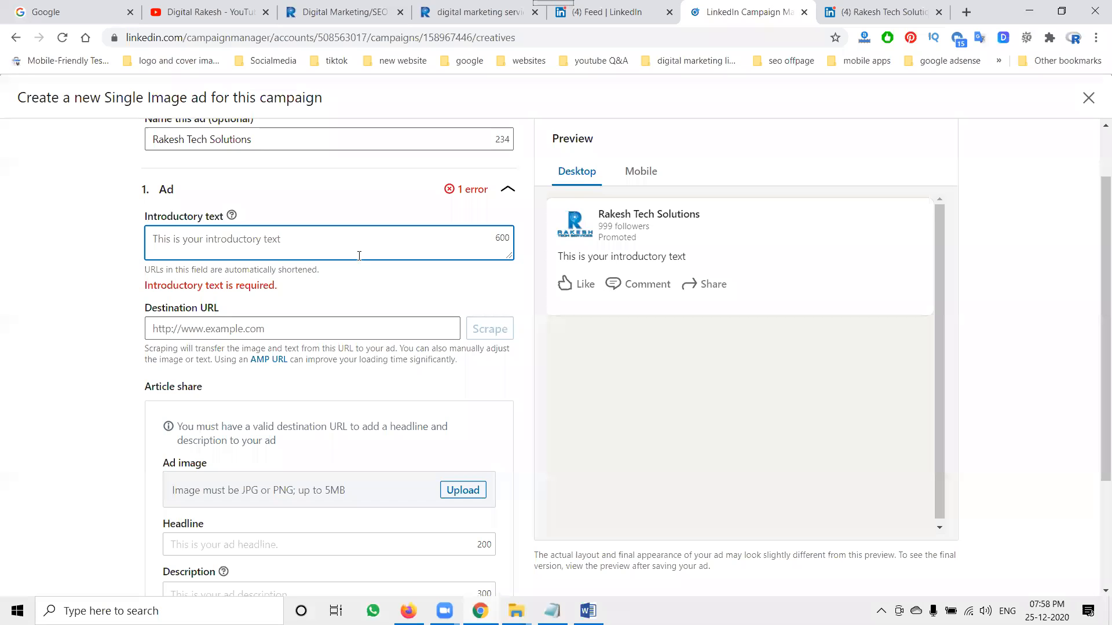
type("Rakesh Tech Solutions is the best Digital Marketing Agency in Madhapur ,Hyderabad . Best Digital Marketing Services at best prices compared to other digital marketing agency  in Hyderabad")
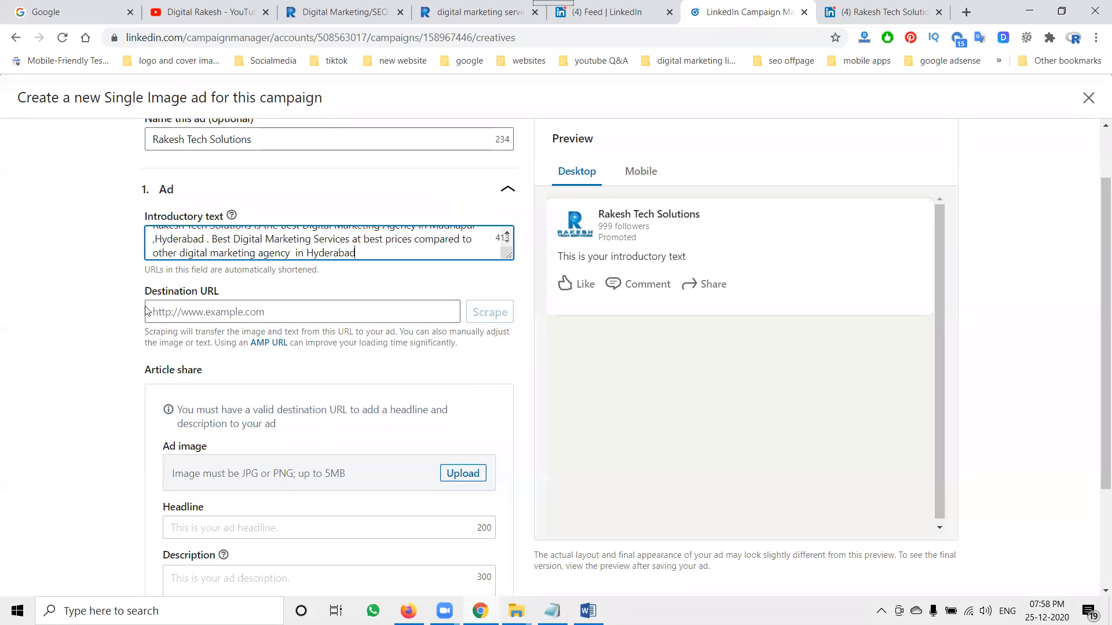
- Copy the address of the website's digital-marketing-services-in-hyderabad page into the ad's destination URL
left_click(183, 315)
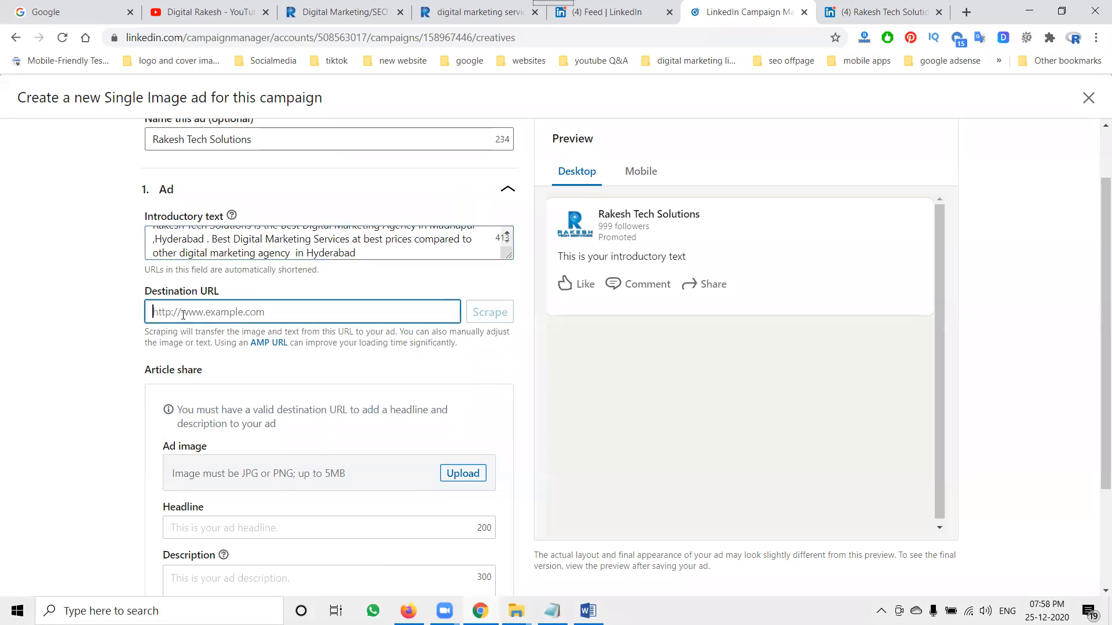
left_click(322, 10)
left_click(456, 5)
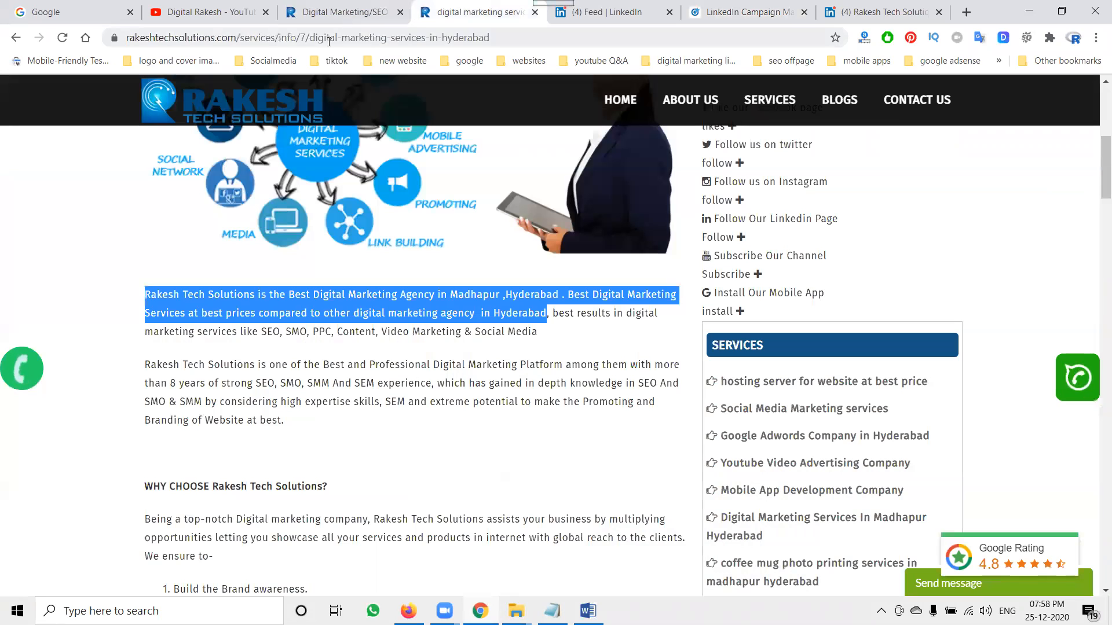
left_click(555, 40)
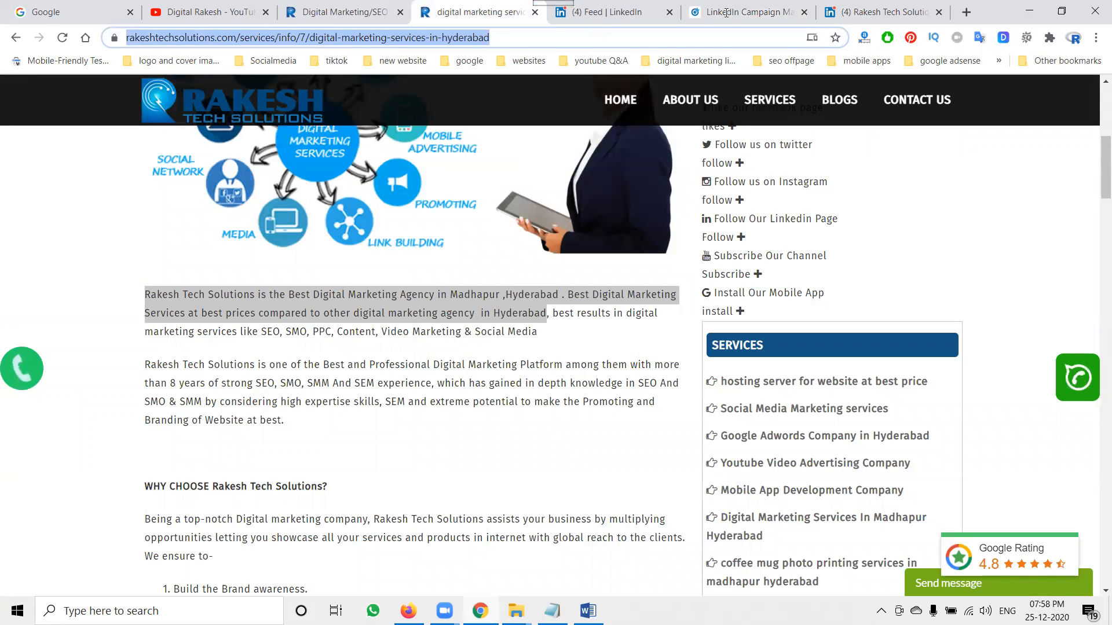
left_click(747, 12)
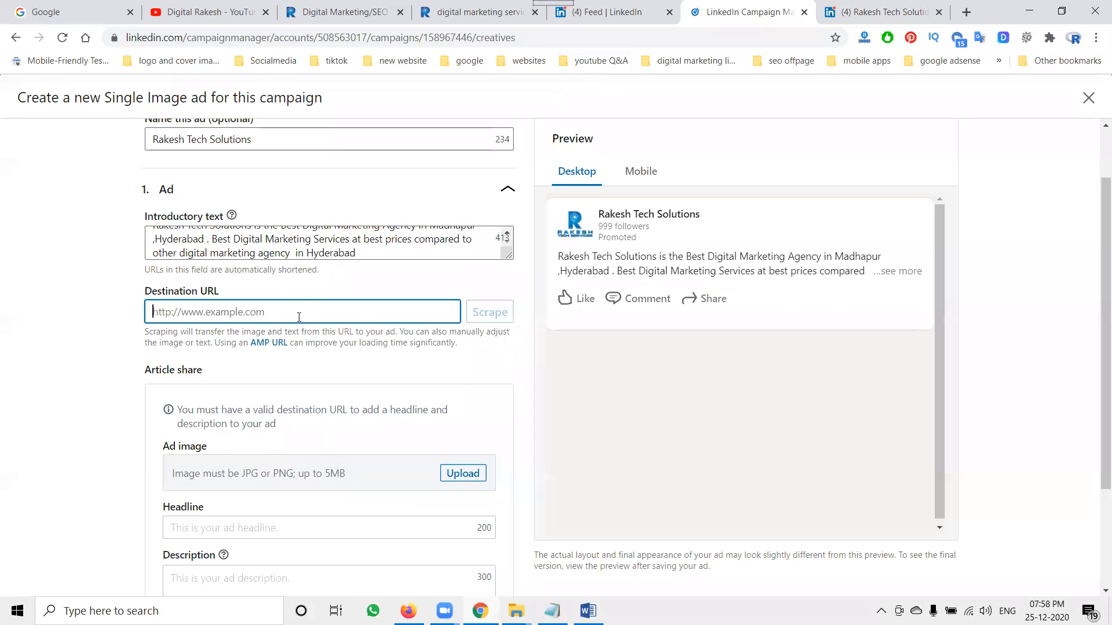
key("ctrl+v")
- Copy the highlighted opening sentences about Rakesh Tech Solutions from the website's services page into the ad description
scroll(427, 360, "down", 3)
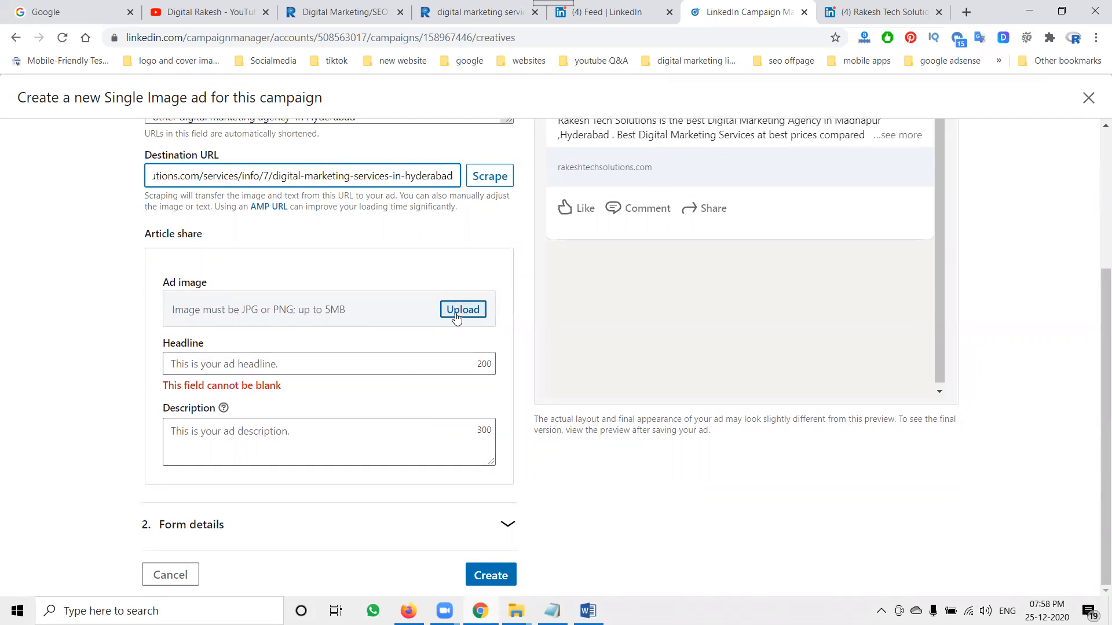
left_click(495, 13)
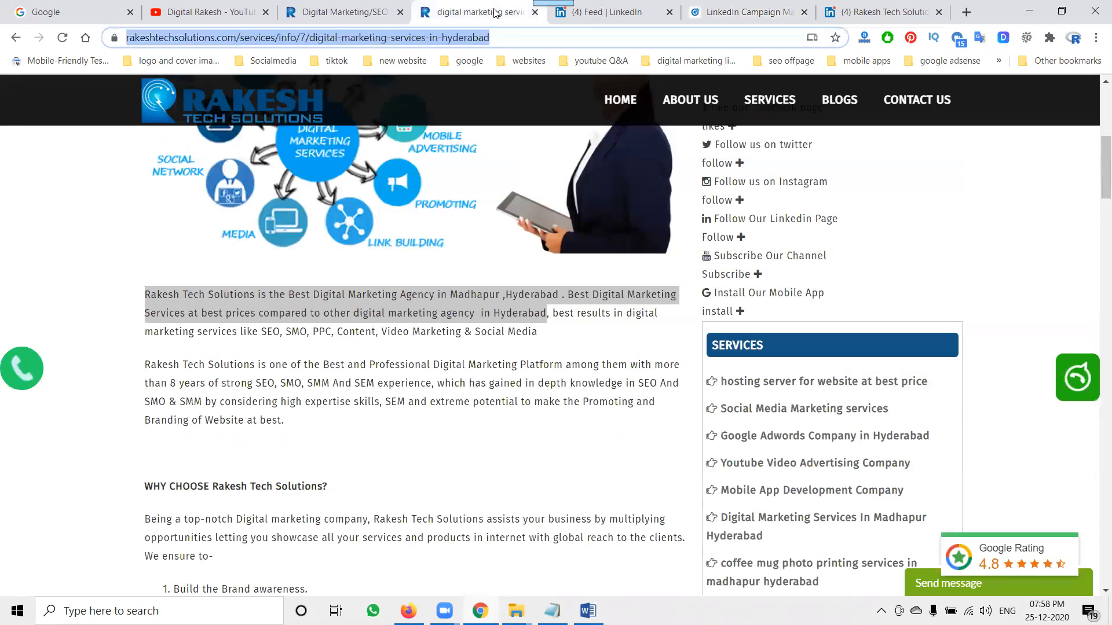
right_click(408, 300)
left_click(431, 310)
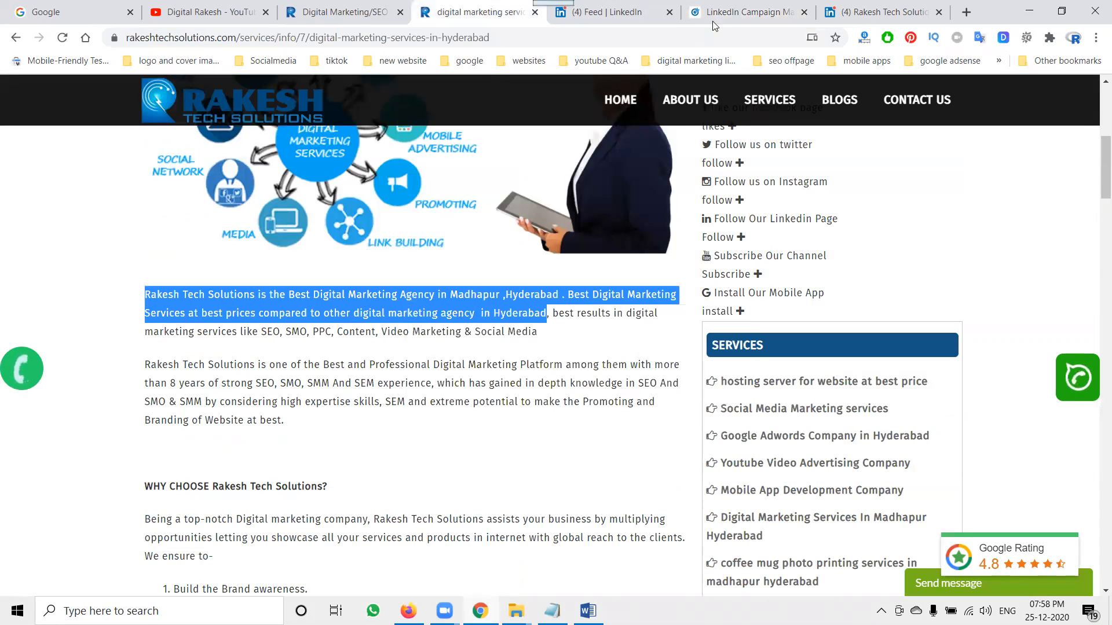
left_click(712, 21)
left_click(358, 432)
key("ctrl+v")
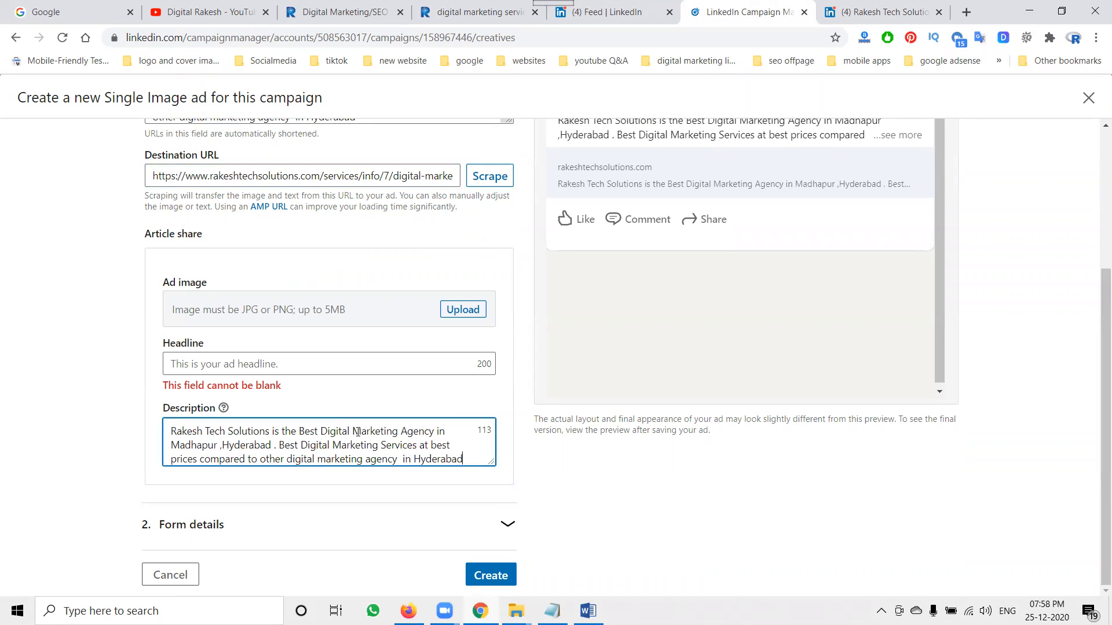
- Reuse the description's phrase "Best Digital Marketing Agency in Madhapur ,Hyderabad" as the ad headline
left_click_drag(299, 431, 272, 443)
key("ctrl+c")
left_click(273, 366)
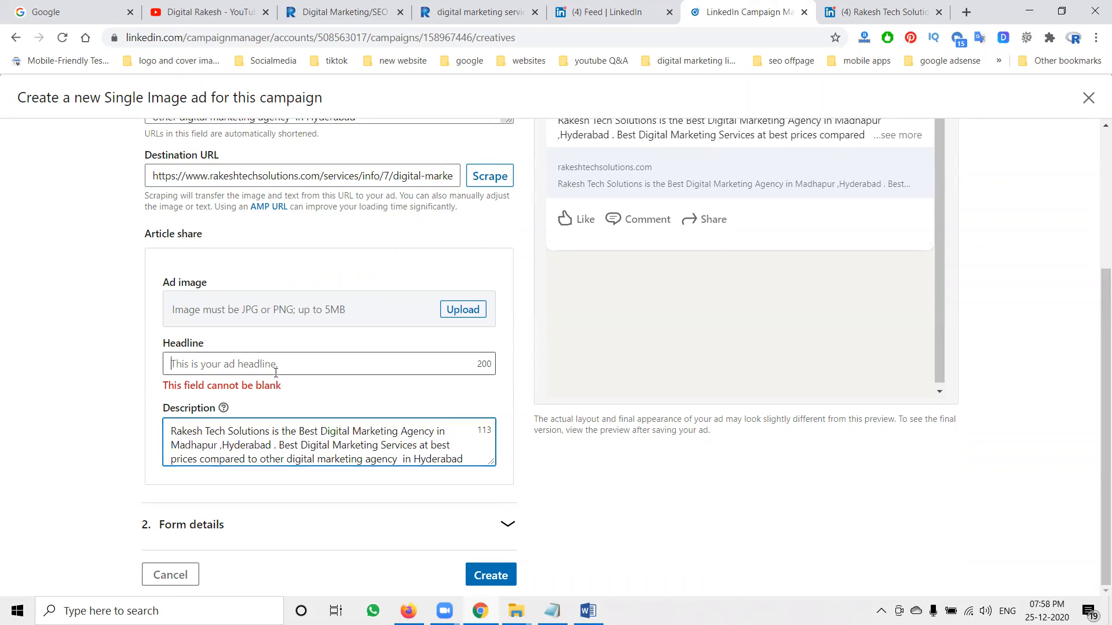
key("ctrl+v")
- Upload the rts image from the Rakesh Tech Solutions folder on New Volume (E:) as the ad image
left_click(462, 328)
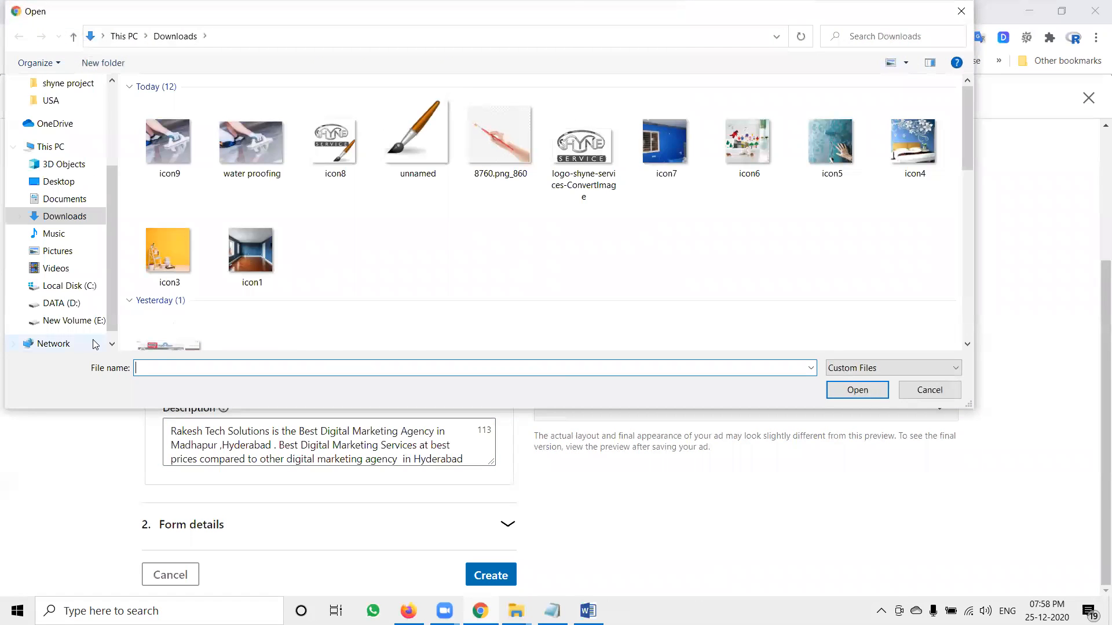
left_click(75, 320)
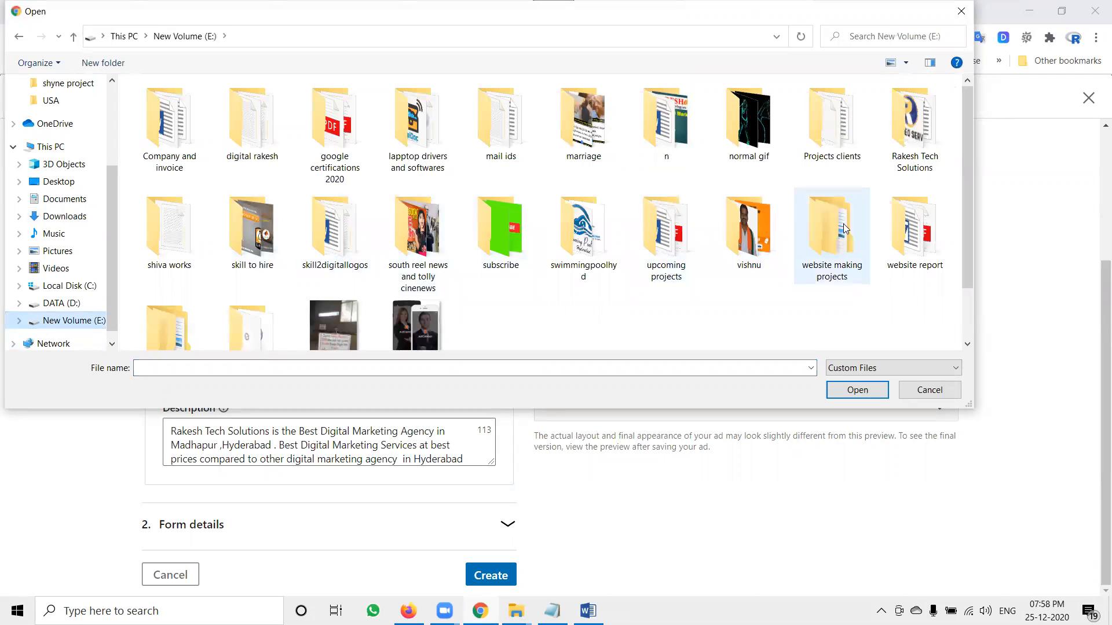
double_click(912, 119)
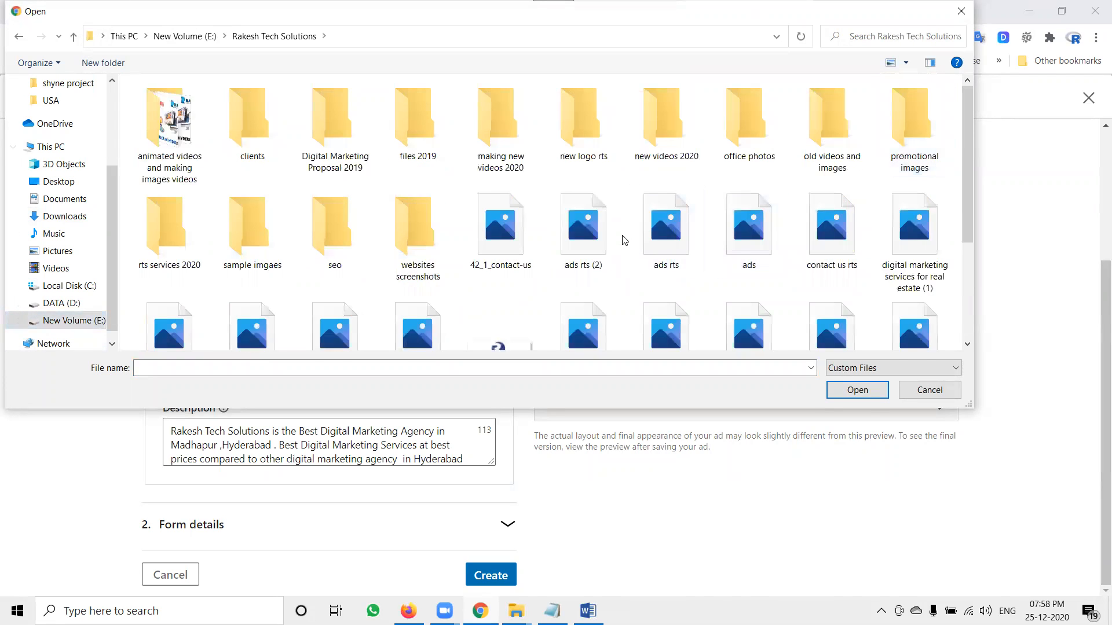
scroll(622, 241, "down", 3)
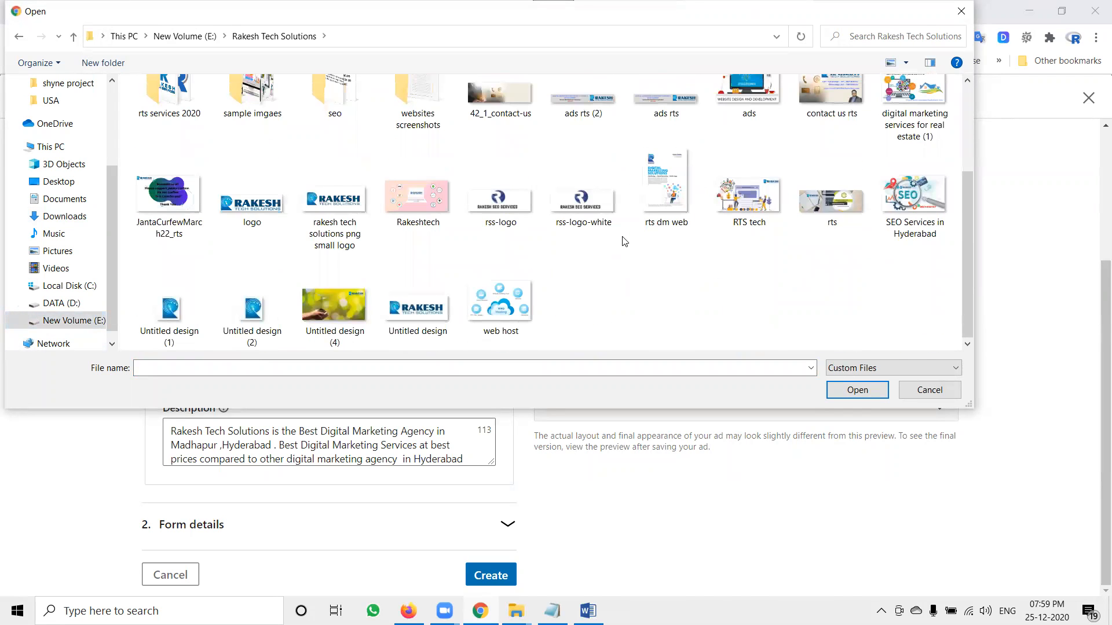
double_click(818, 213)
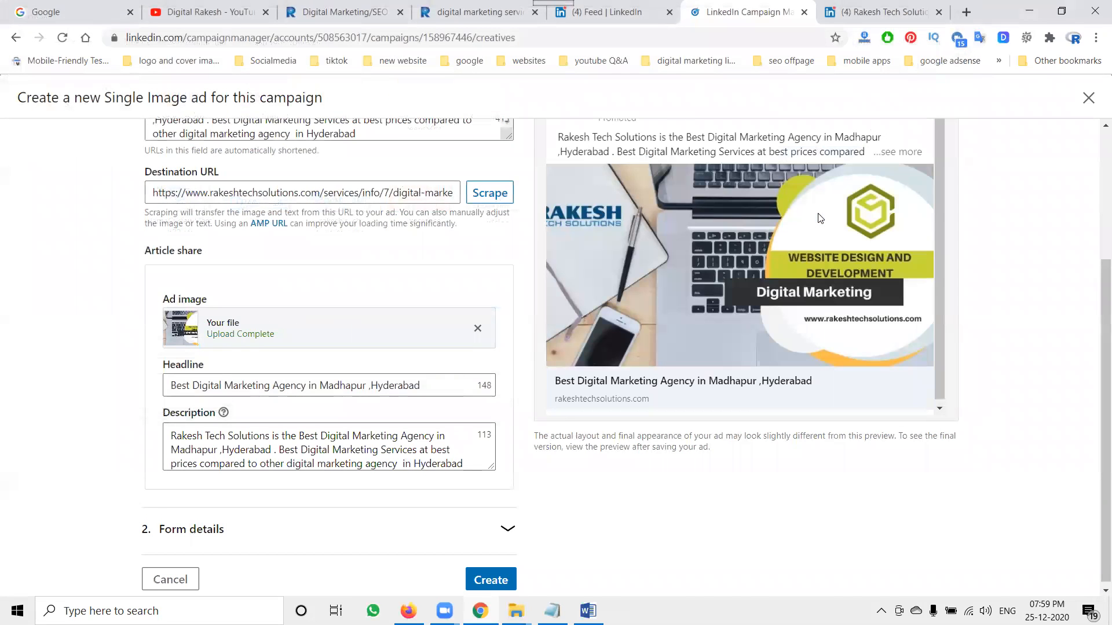
- Check the completed ad's preview in the mobile and desktop layouts
scroll(678, 278, "up", 3)
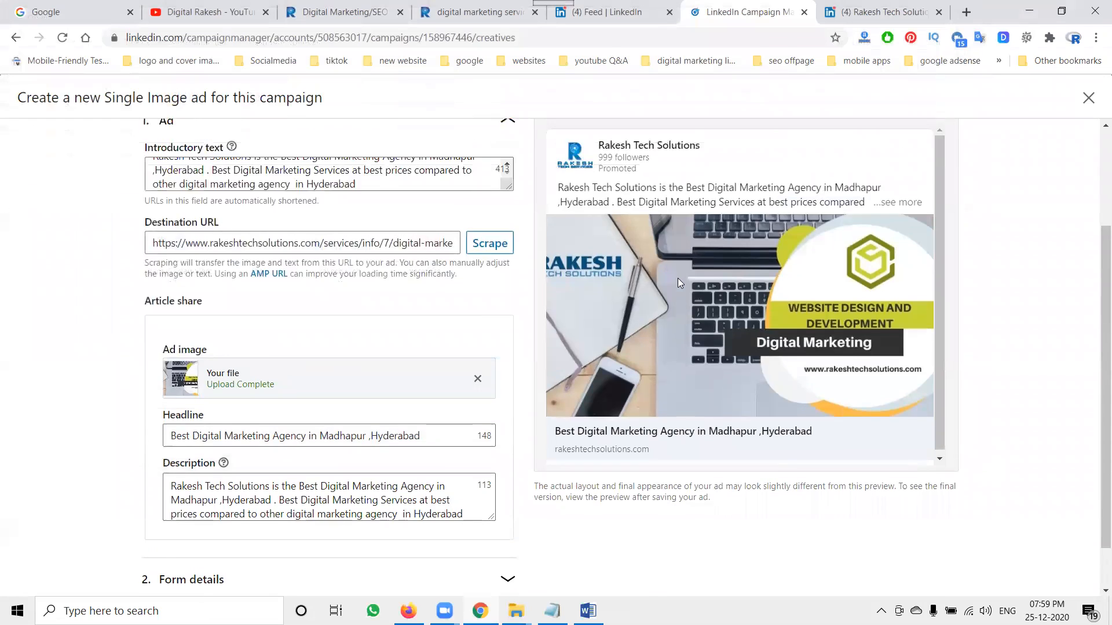
left_click(642, 197)
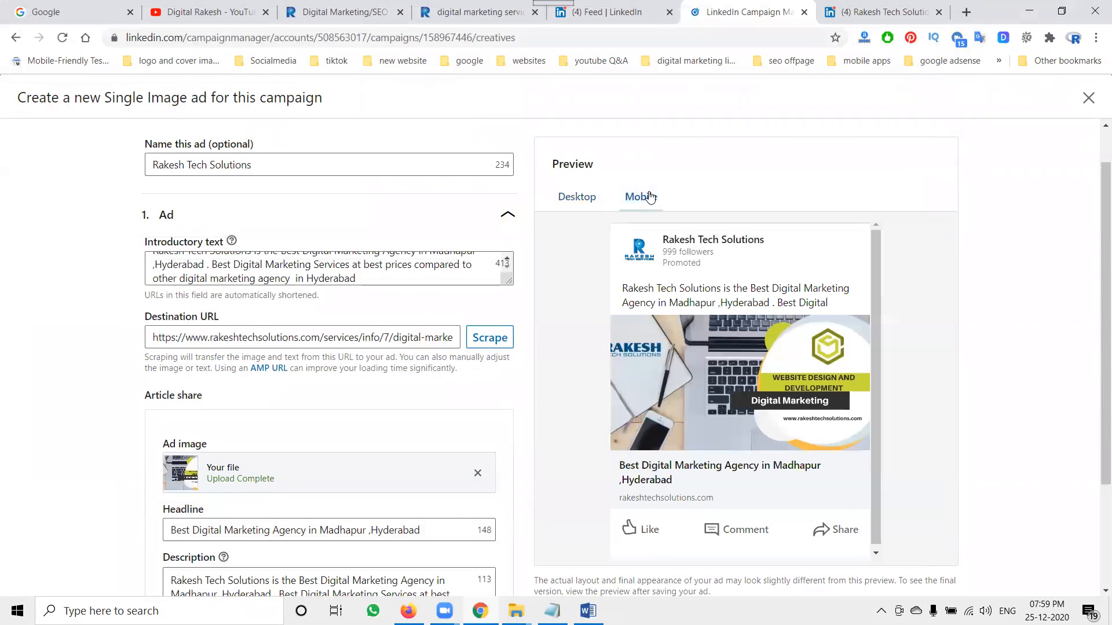
left_click(578, 198)
- In the ad's form details, choose to create a new Lead Gen Form, keeping Sign Up as the call-to-action
scroll(24, 309, "down", 3)
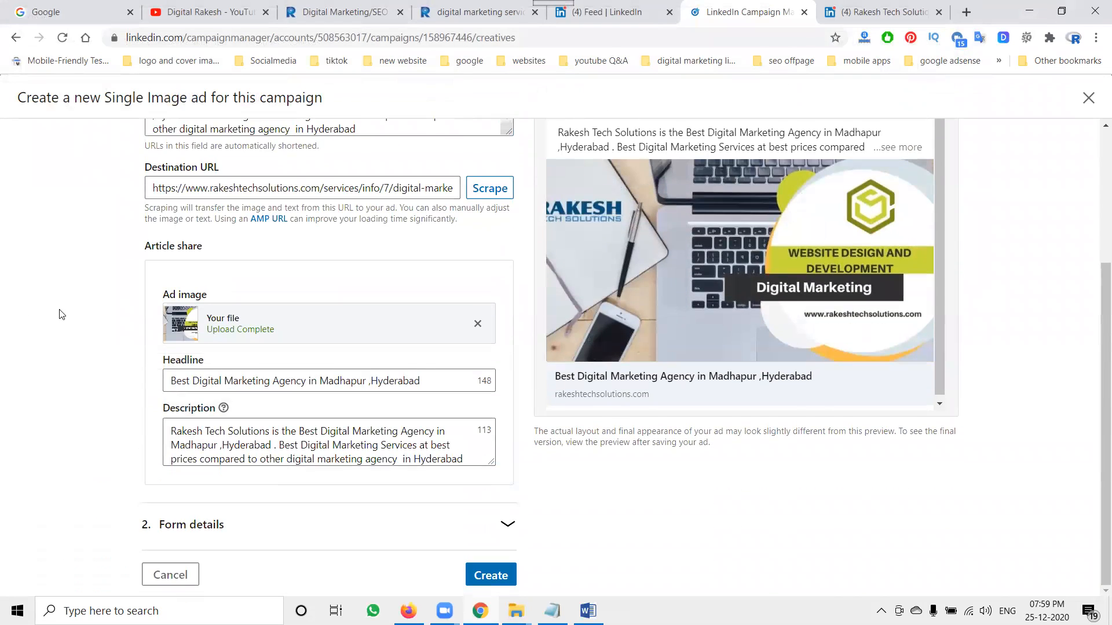
left_click(508, 525)
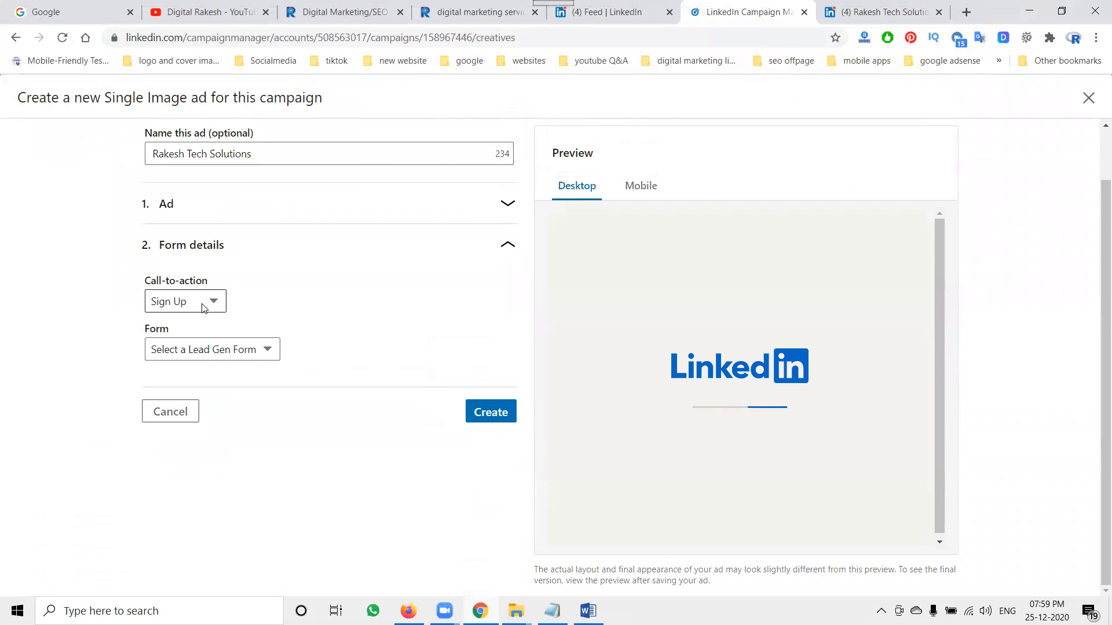
left_click(198, 354)
left_click(200, 359)
left_click(199, 355)
left_click(192, 382)
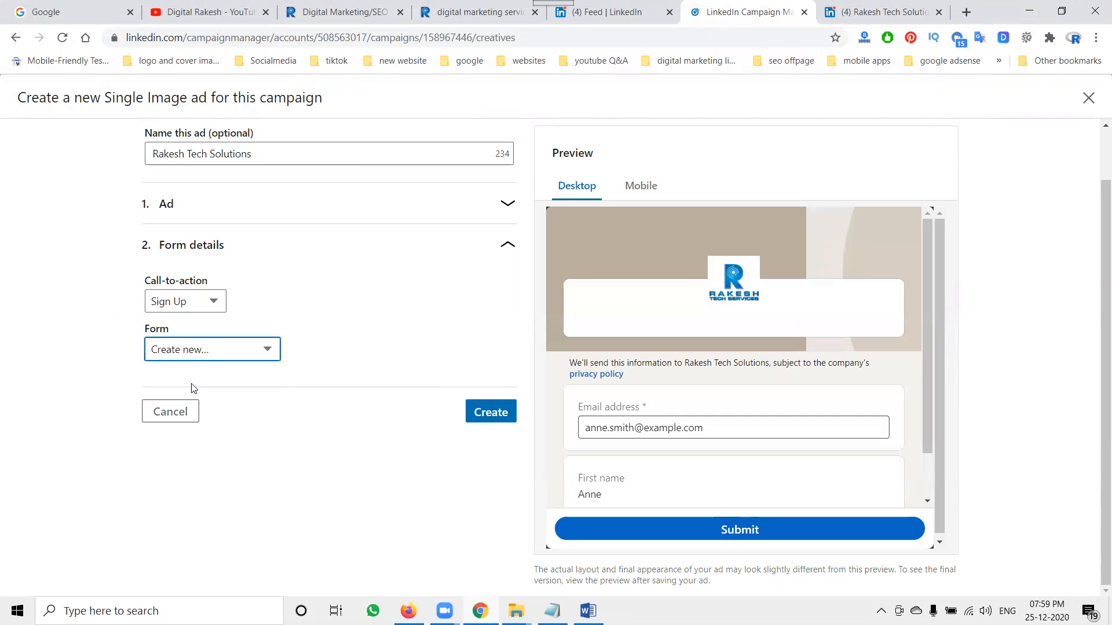
- Name the new lead form "Rakesh Tech Solutions Equiry Form"
scroll(109, 367, "down", 3)
left_click(201, 255)
triple_click(201, 255)
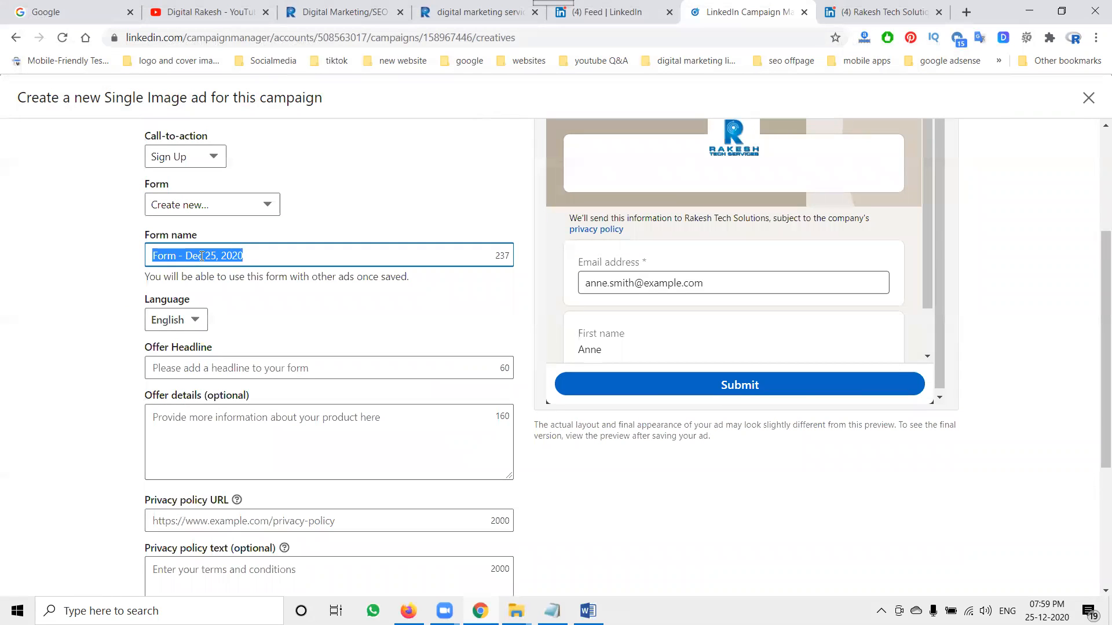
type("R")
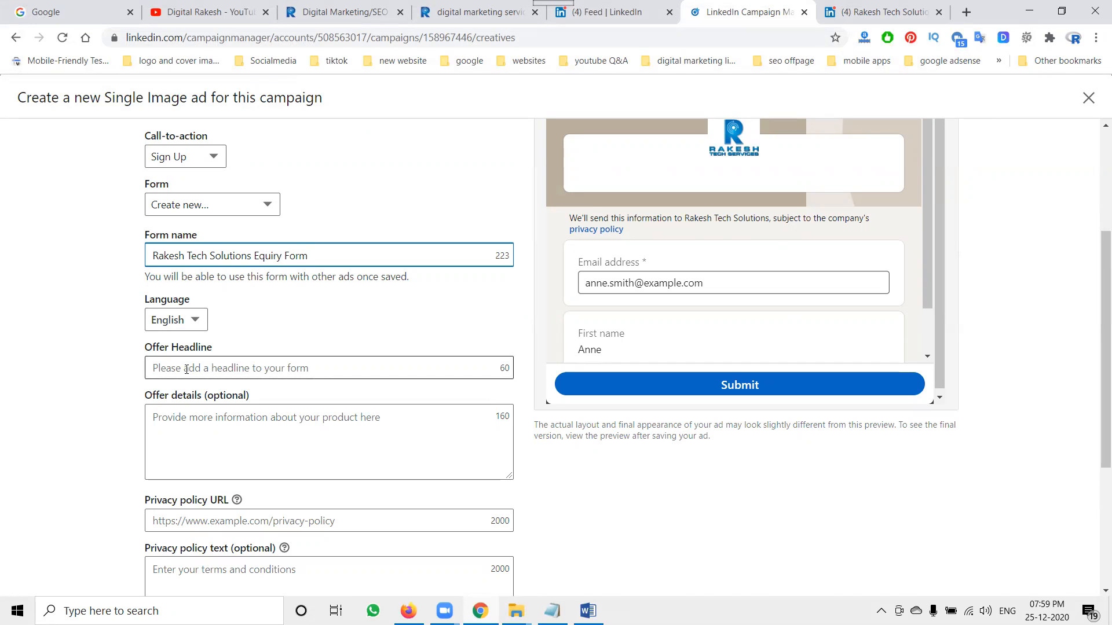
- Fill the form's offer details with the opening sentences about Rakesh Tech Solutions copied from the website's services page
scroll(82, 358, "down", 1)
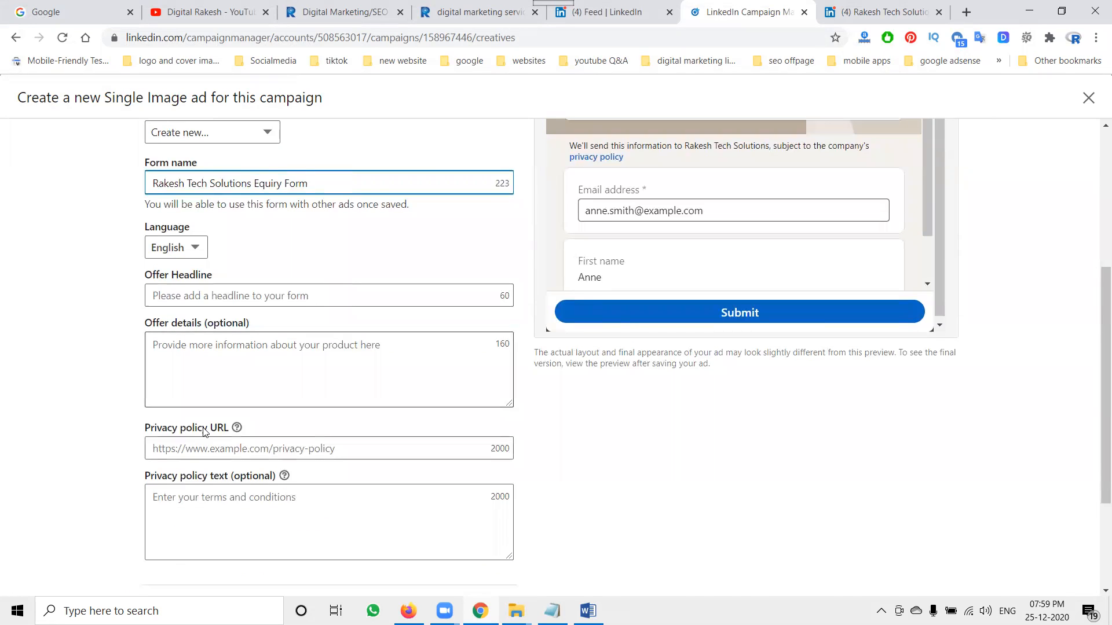
left_click(194, 292)
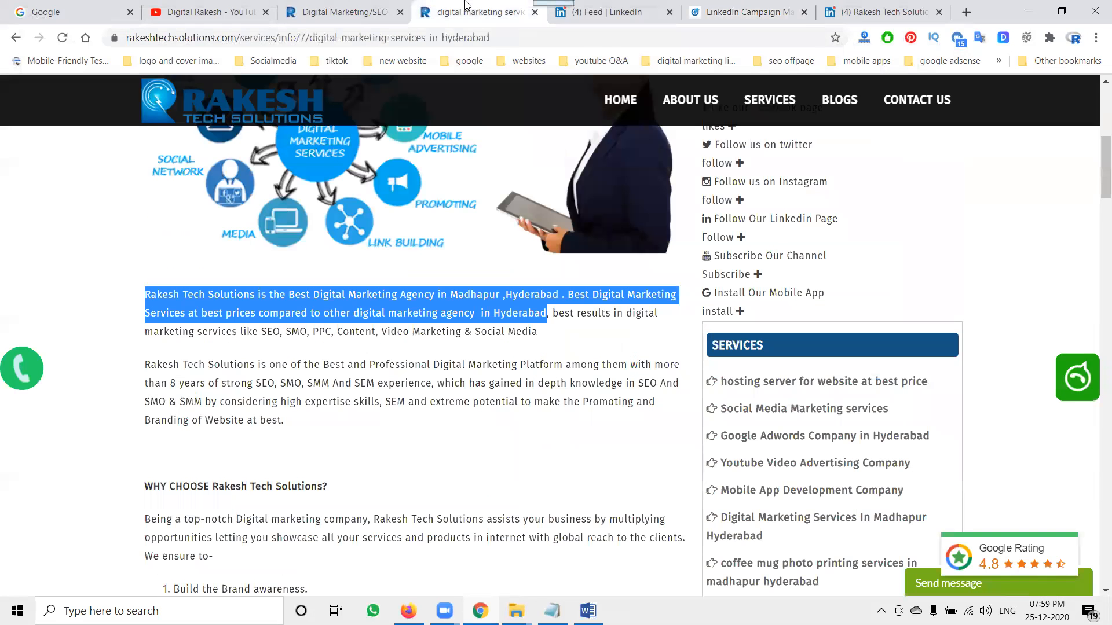
left_click(469, 9)
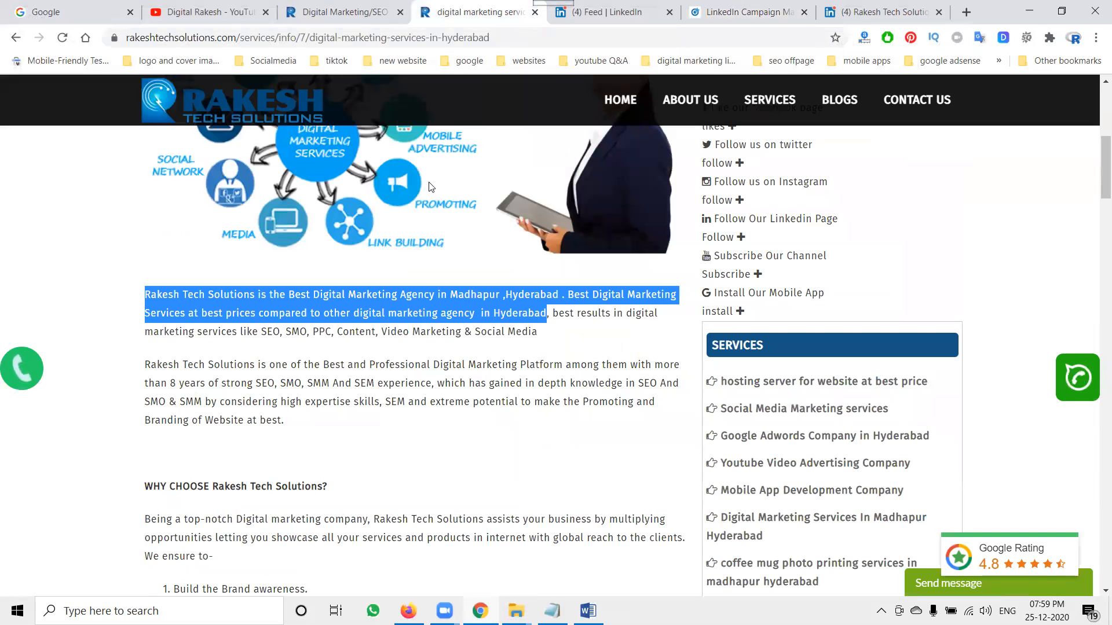
left_click(744, 12)
left_click(317, 388)
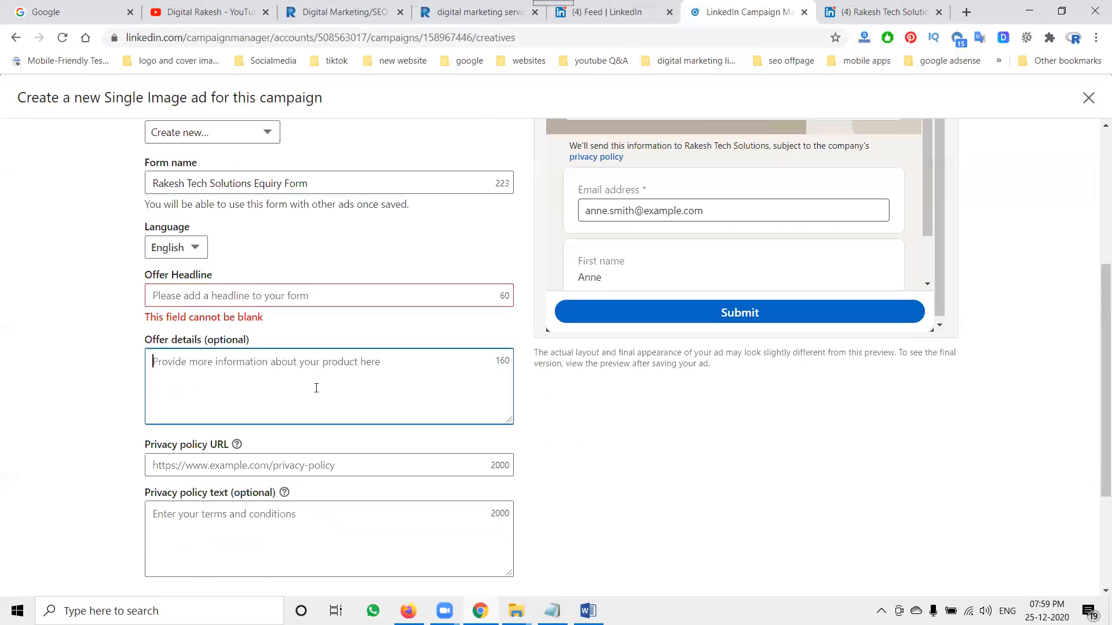
type("Rakesh Tech Solutions is the Best Digital Marketing Agency in Madhapur ,Hyderabad . Best Digital Marketing Services at best prices compared to other digital marketing agency  in Hyderabad")
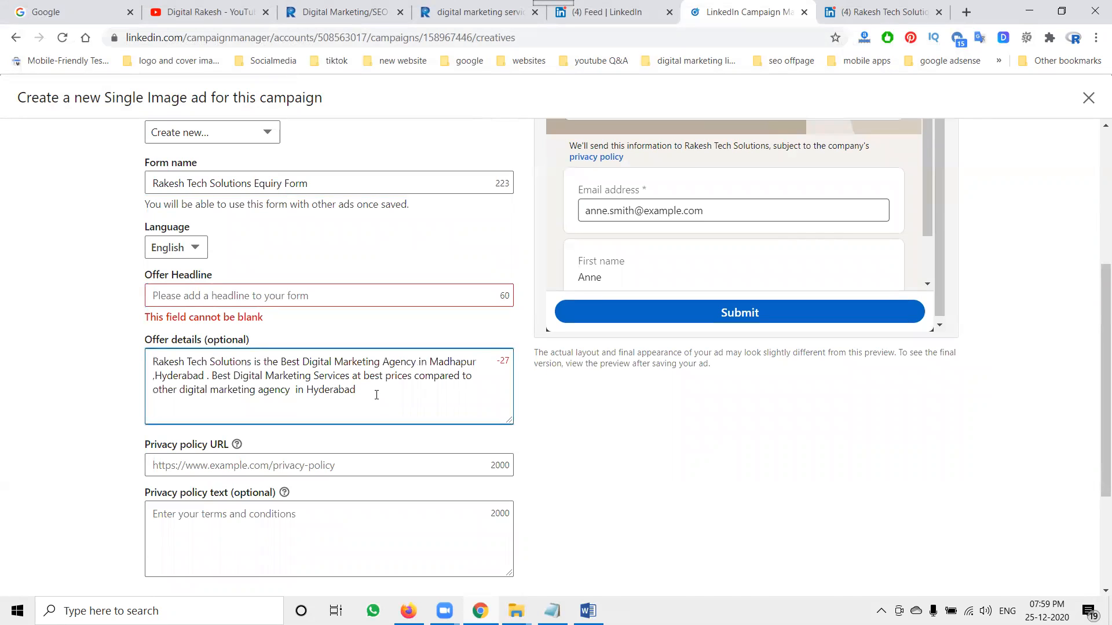
- Shorten the offer details by removing "Digital Marketing" before "Services" and "in Hyderabad" at the end
left_click_drag(375, 393, 201, 389)
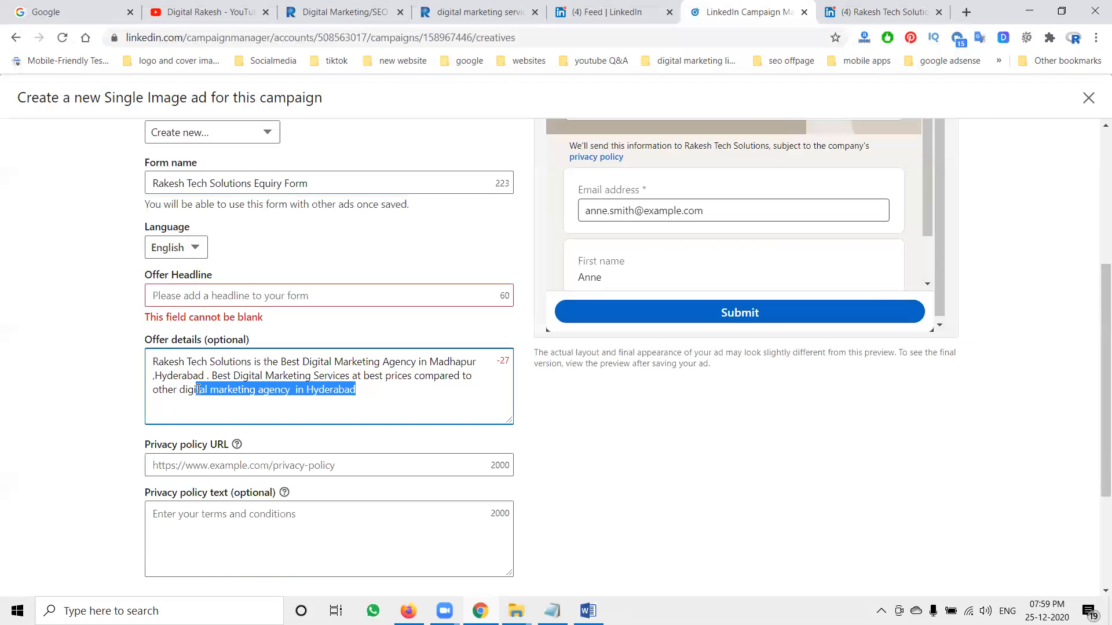
left_click(226, 376)
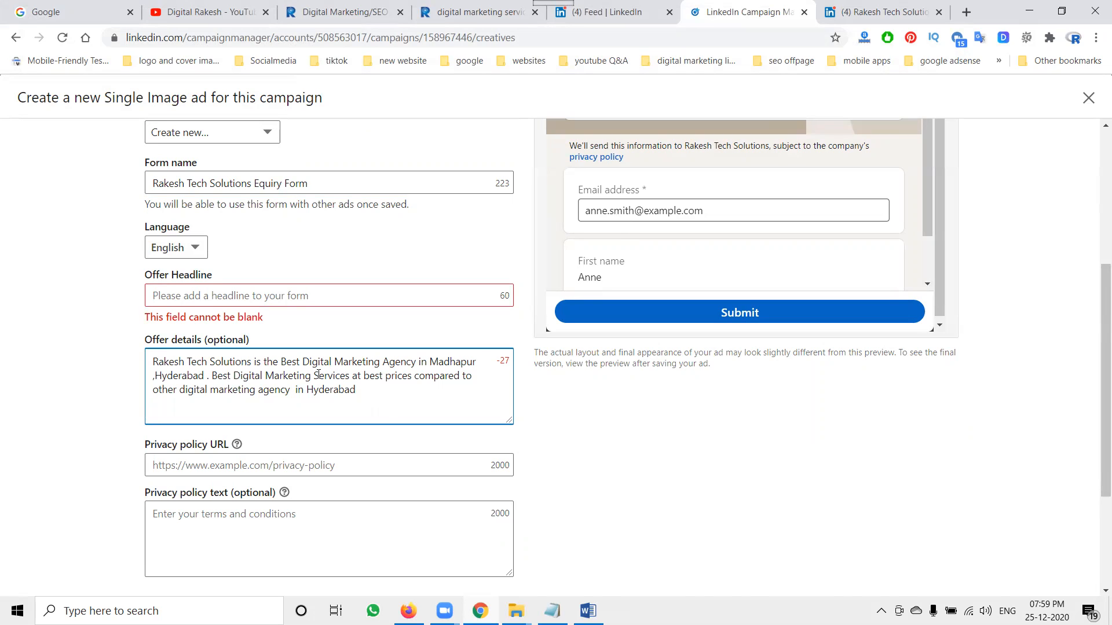
mouse_move(312, 375)
left_mouse_down()
mouse_move(231, 378)
mouse_move(318, 390)
left_mouse_up()
key("BackSpace")
key("BackSpace")
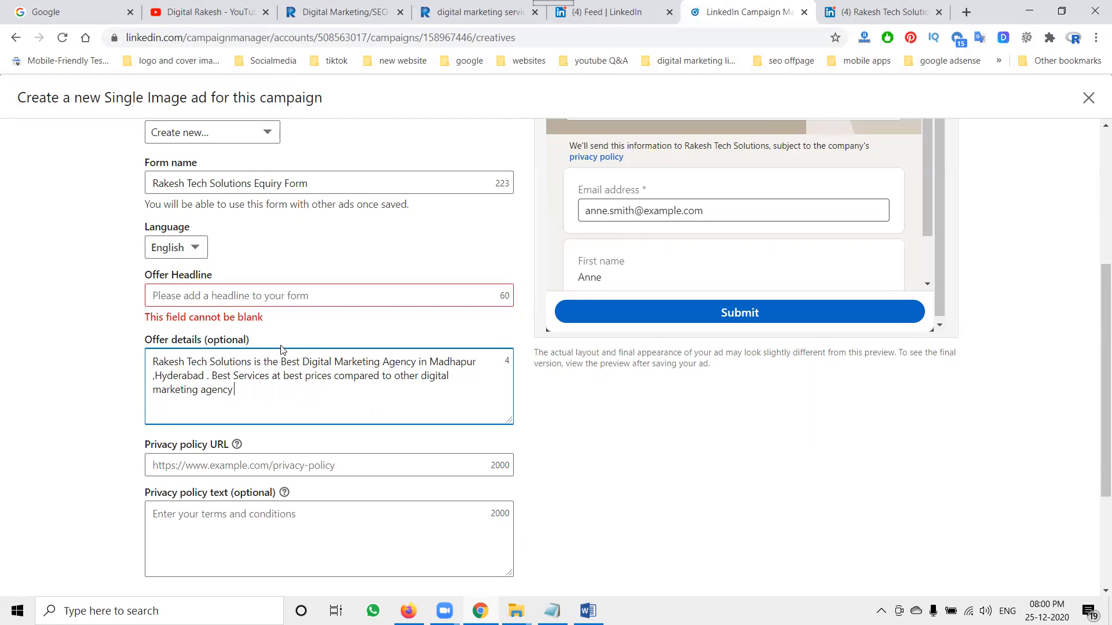
- Reuse the phrase "Best Digital Marketing Agency in Madhapur ,Hyderabad" from the offer details as the offer headline
left_click_drag(281, 362, 202, 373)
key("ctrl+c")
left_click(262, 296)
key("ctrl+v")
- Copy the website's digital-marketing-services-in-hyderabad page address into the form's privacy policy URL
scroll(20, 308, "down", 3)
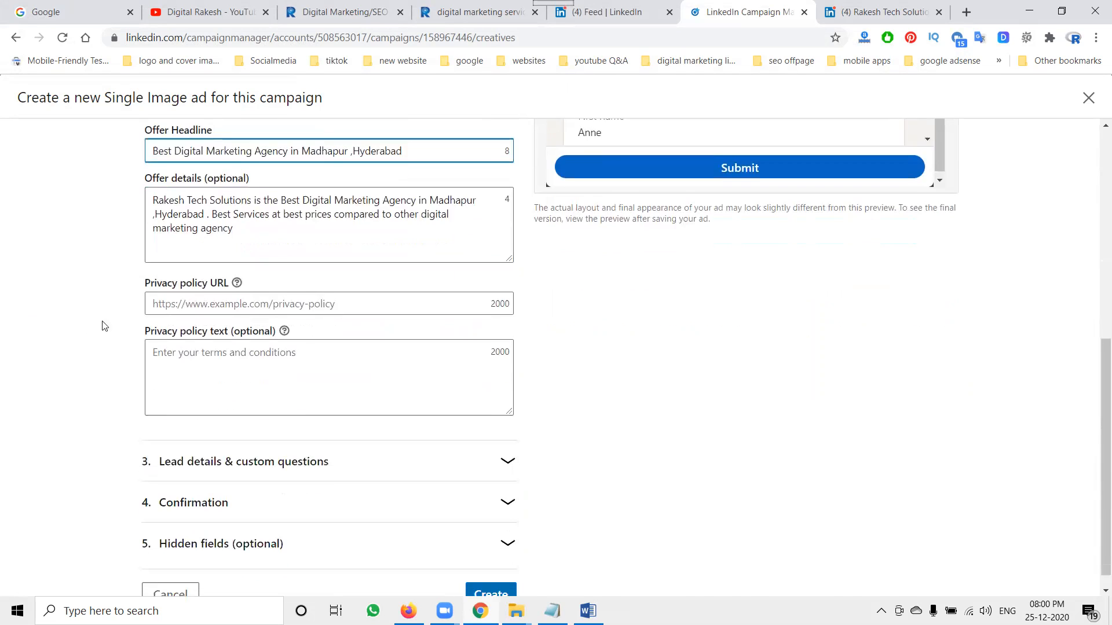
left_click(480, 12)
left_click(424, 43)
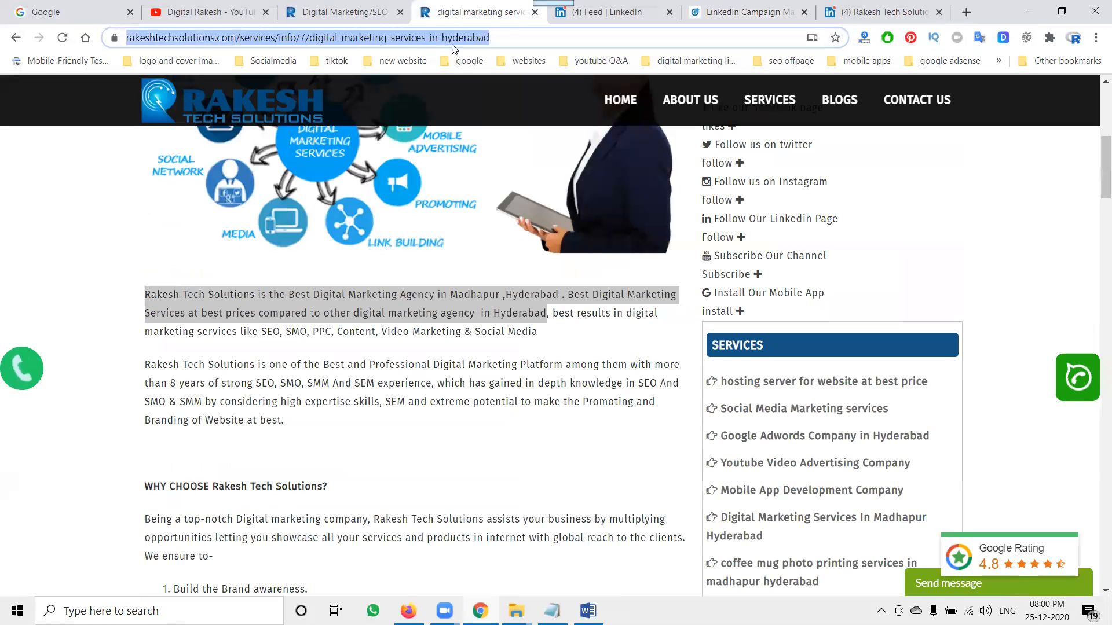
left_click(747, 11)
left_click(304, 309)
key("ctrl+v")
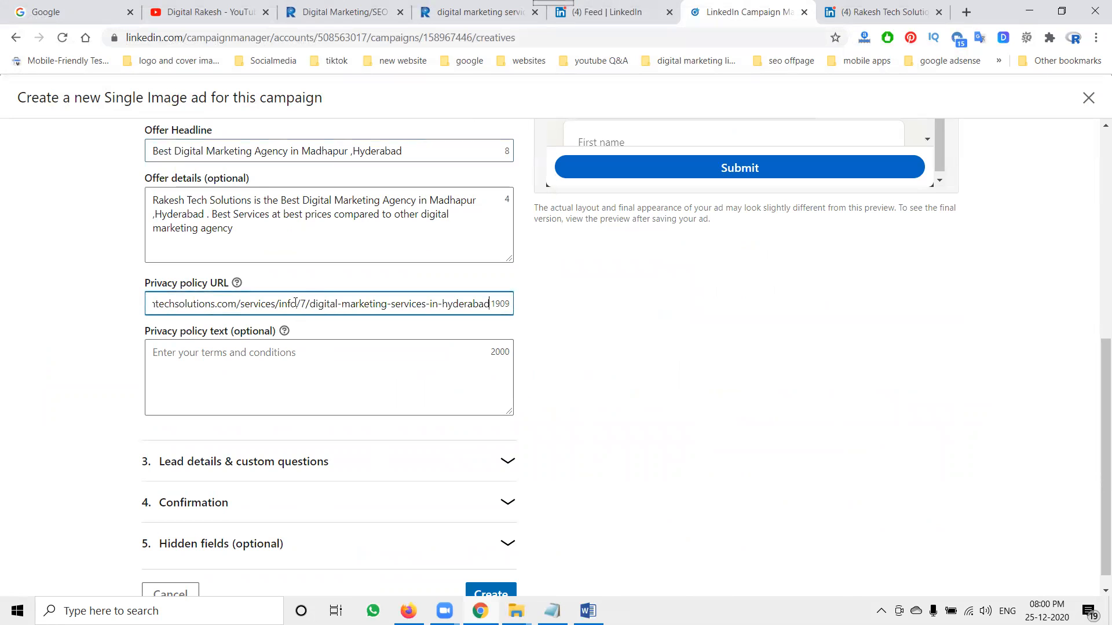
- Copy the full first paragraph about Rakesh Tech Solutions from the services page into the privacy policy text
double_click(290, 200)
left_click(480, 12)
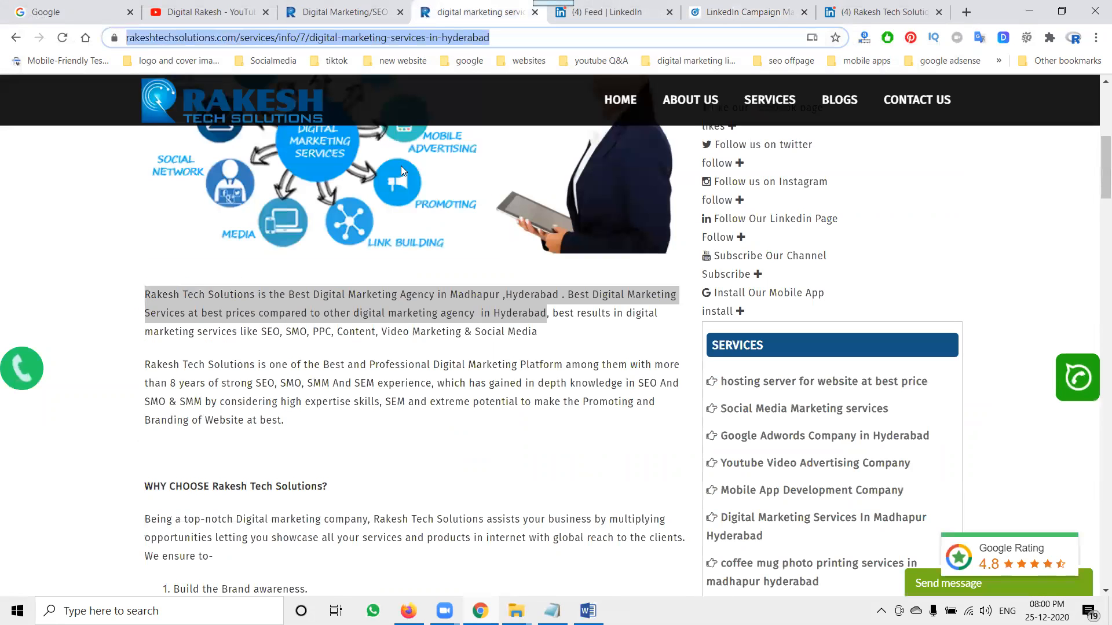
right_click(368, 304)
triple_click(293, 302)
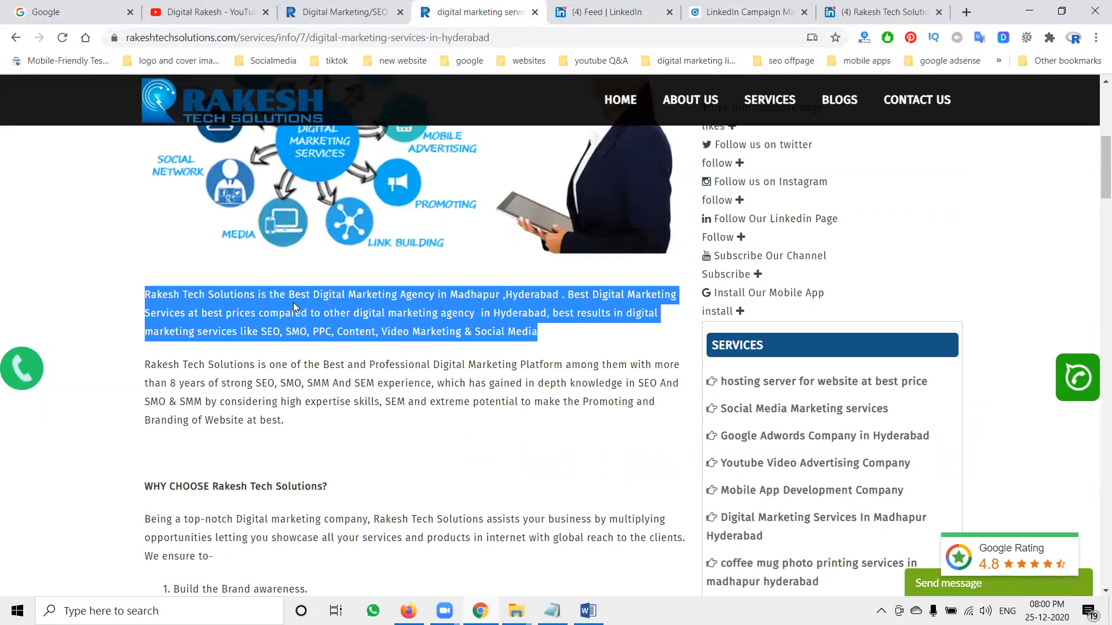
left_click(746, 11)
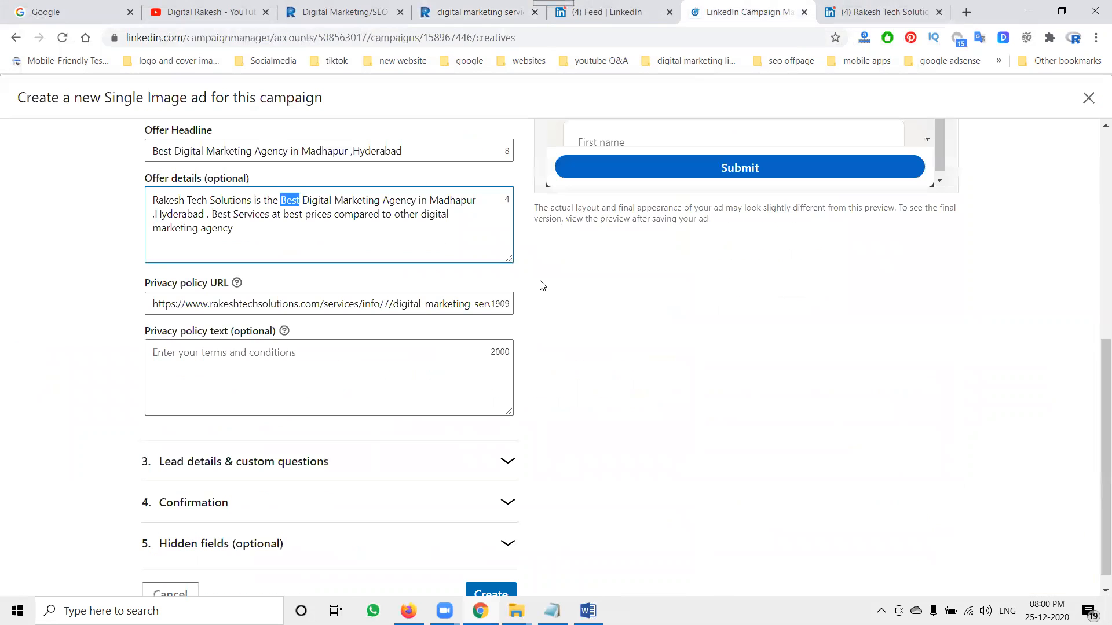
left_click(391, 389)
key("ctrl+v")
- Add the contact field Phone number to the profile information collected under lead details
scroll(75, 329, "down", 1)
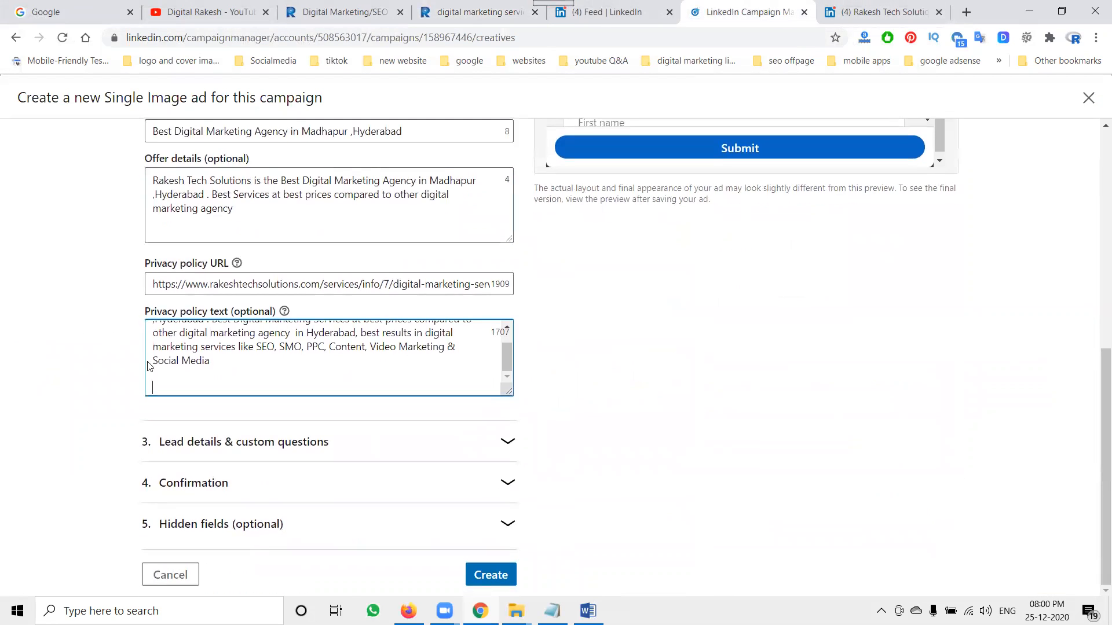
left_click(443, 443)
scroll(72, 326, "up", 2)
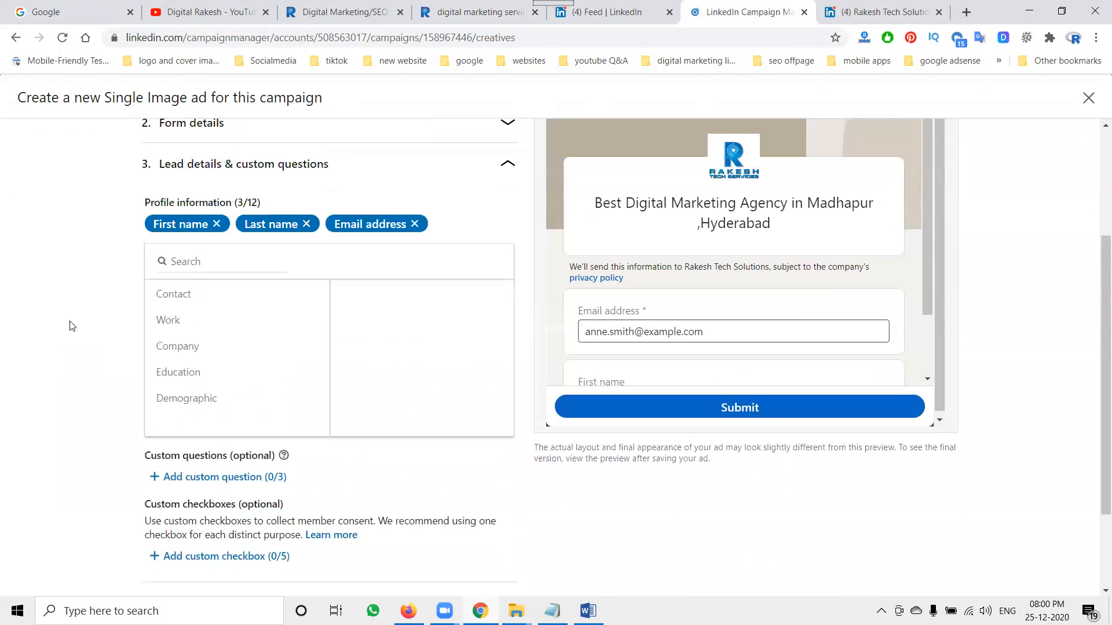
left_click(195, 320)
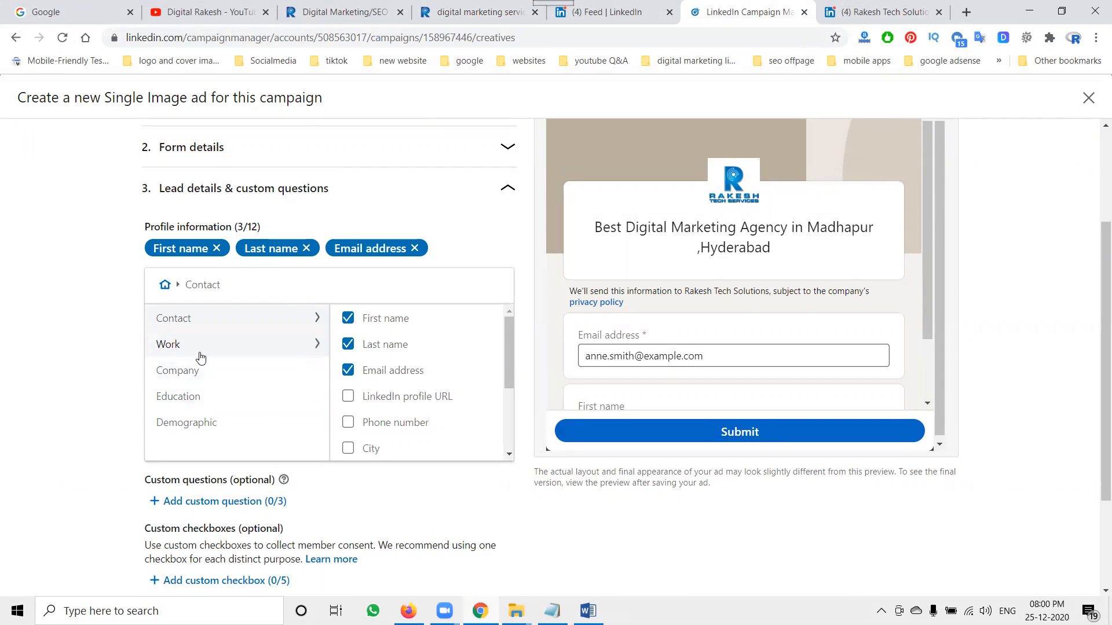
left_click(363, 423)
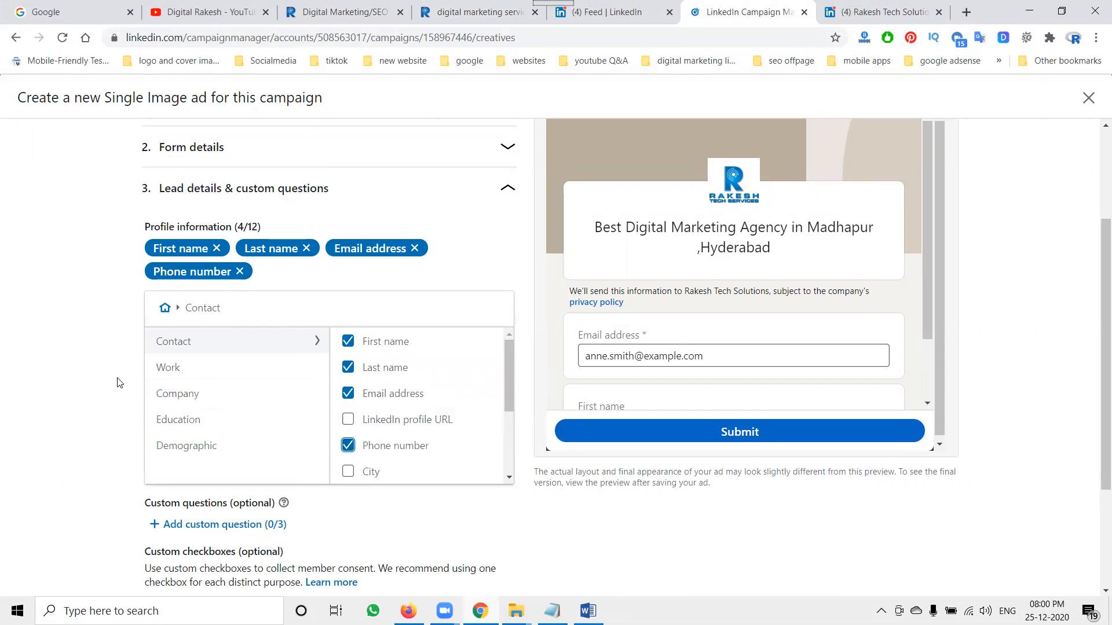
- Fill the confirmation message with the opening sentences about Rakesh Tech Solutions, up to "in Hyderabad", from the services page
scroll(89, 361, "down", 3)
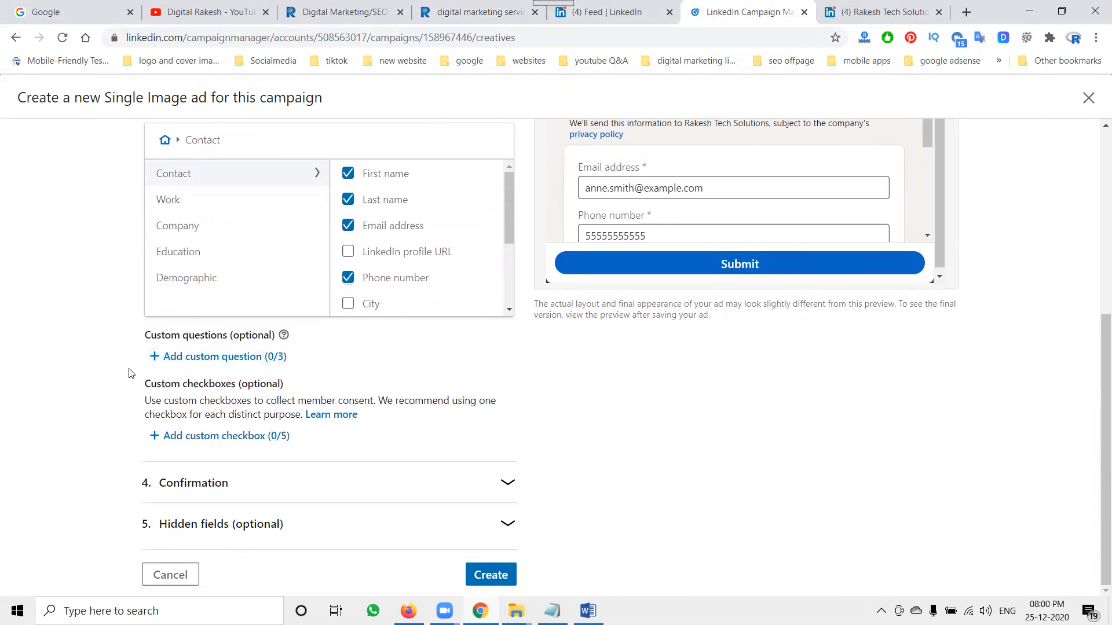
left_click(204, 482)
left_click(204, 331)
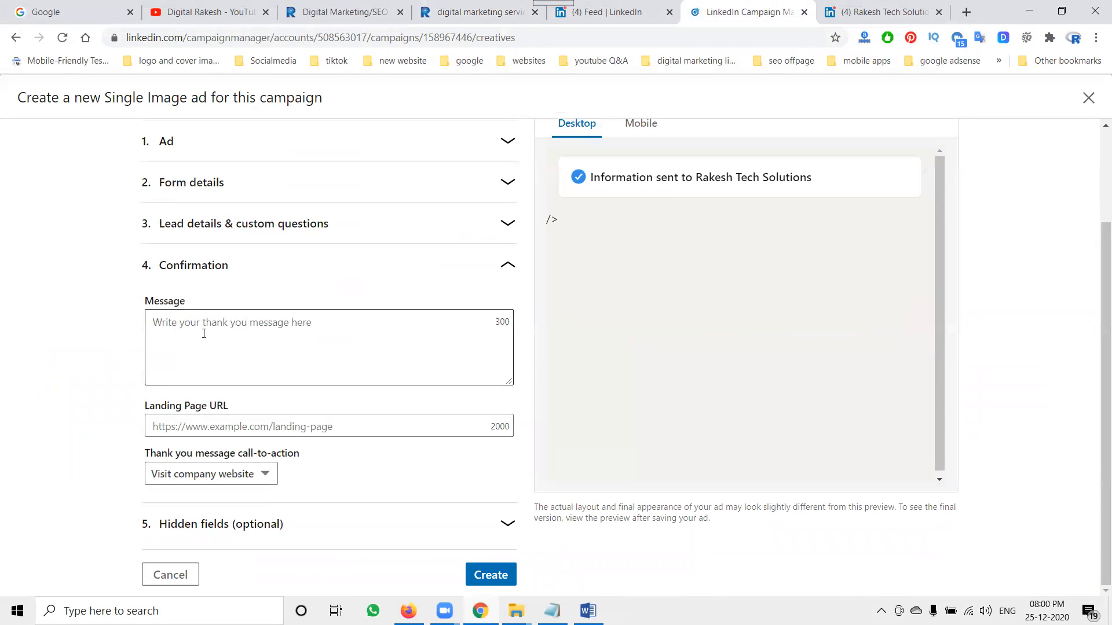
left_click(204, 333)
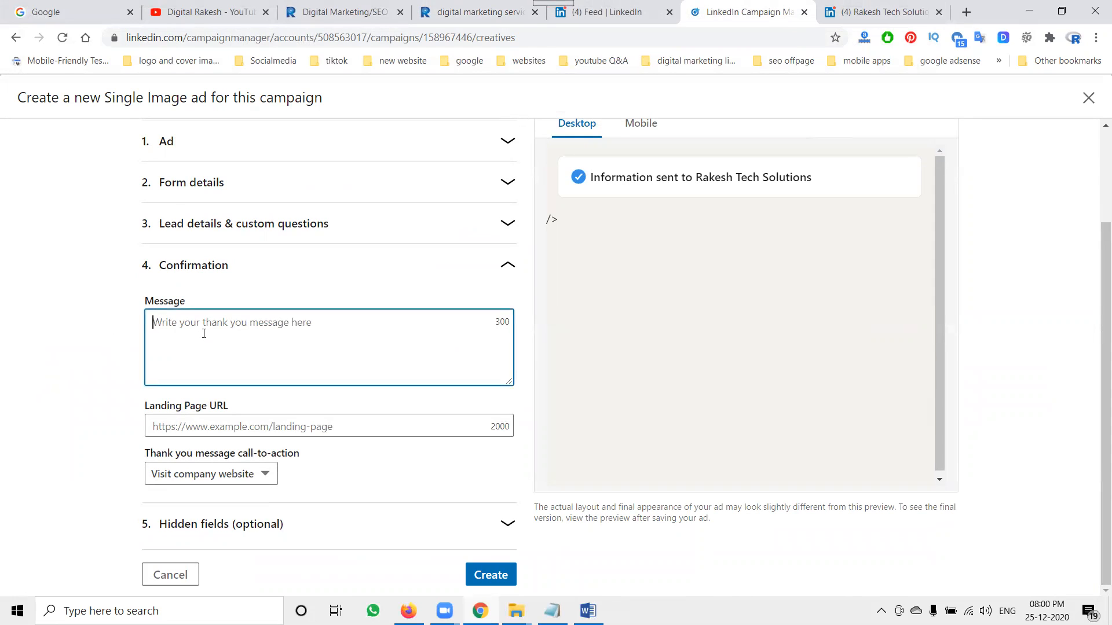
left_click(435, 8)
left_click(529, 313)
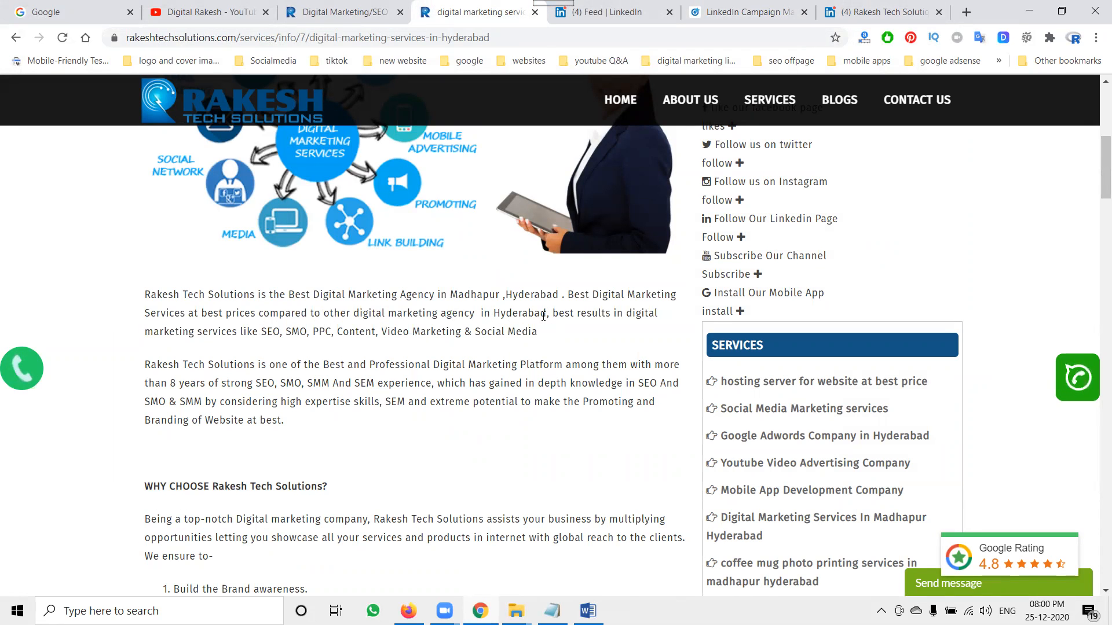
left_click_drag(546, 313, 149, 295)
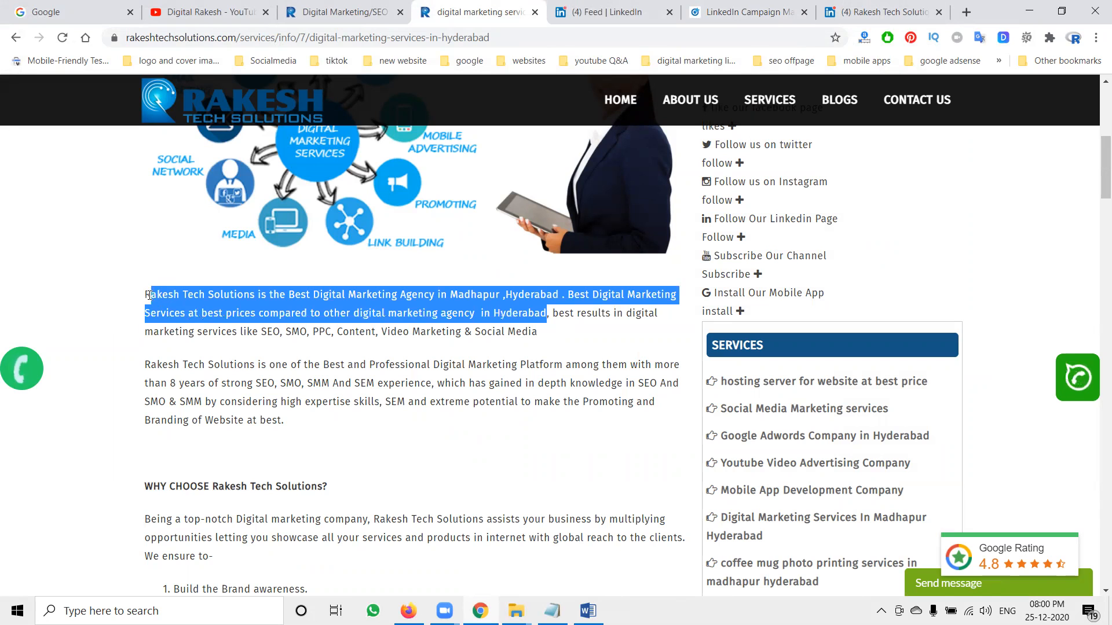
left_click(747, 12)
type("Rakesh Tech Solutions is the Best Digital Marketing Agency in Madhapur ,Hyderabad . Best Digital Marketing Services at best prices compared to other digital marketing agency  in Hyderabad")
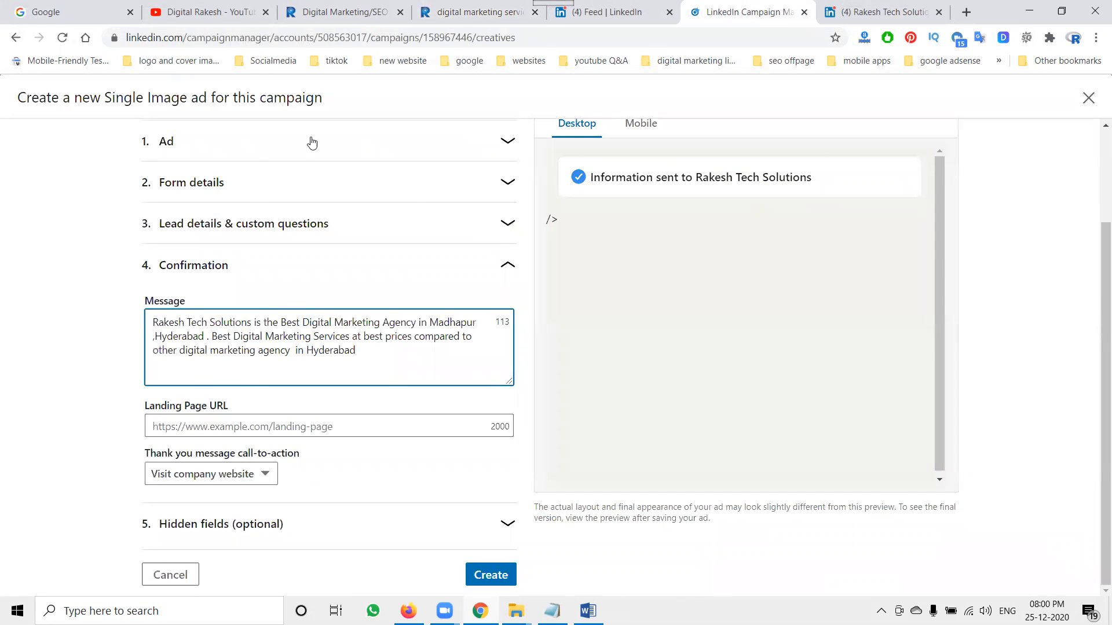
- Set the confirmation's landing page URL to the services page address and open the thank-you message call-to-action choices
left_click(474, 12)
key("ctrl+l")
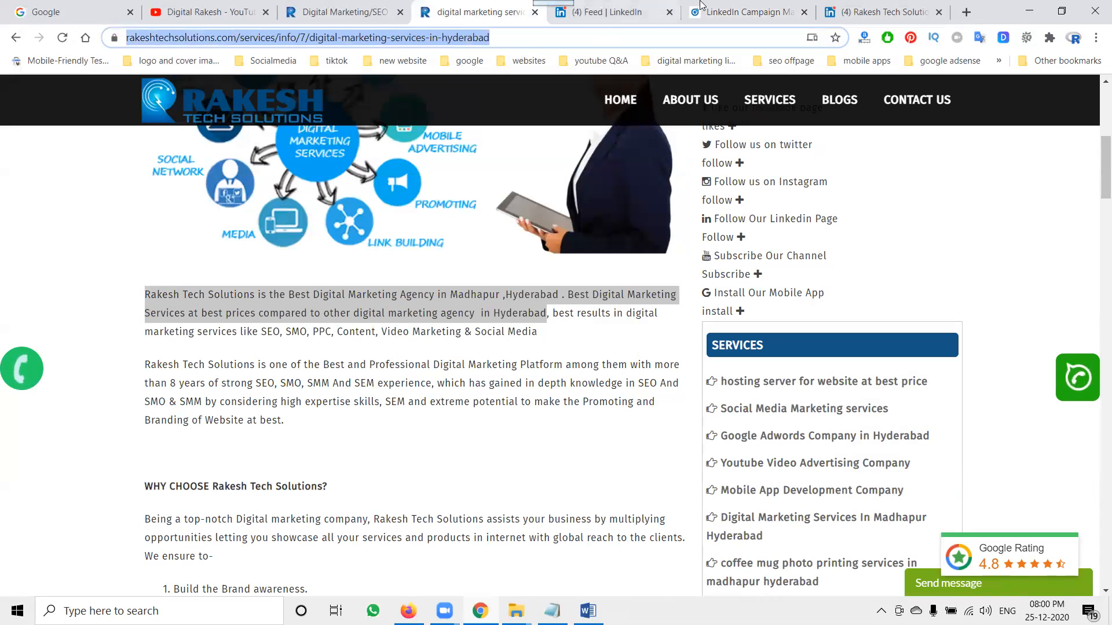
key("ctrl+c")
left_click(702, 11)
left_click(345, 422)
key("ctrl+v")
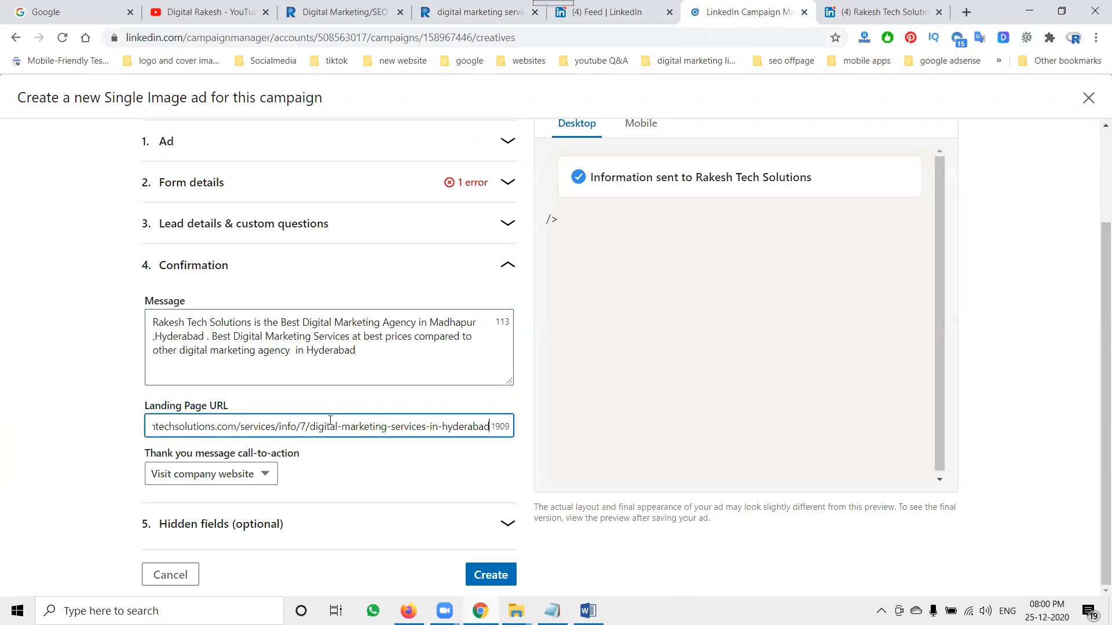
left_click(209, 473)
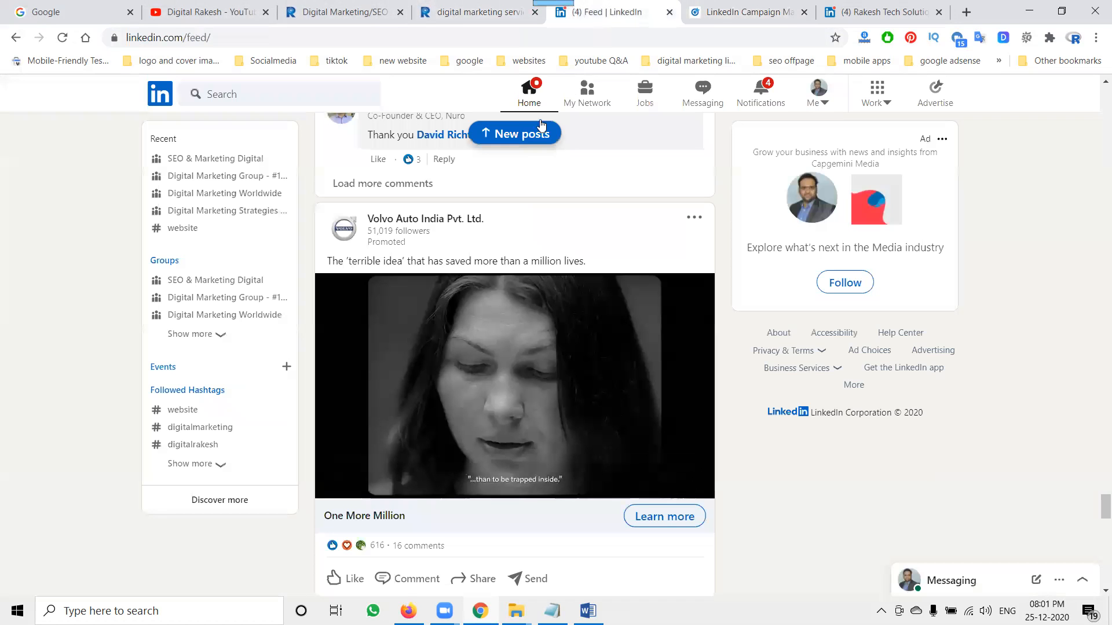
- Browse the LinkedIn feed for sponsored posts and examine how their call-to-action buttons are displayed
left_click(605, 12)
scroll(651, 440, "down", 1)
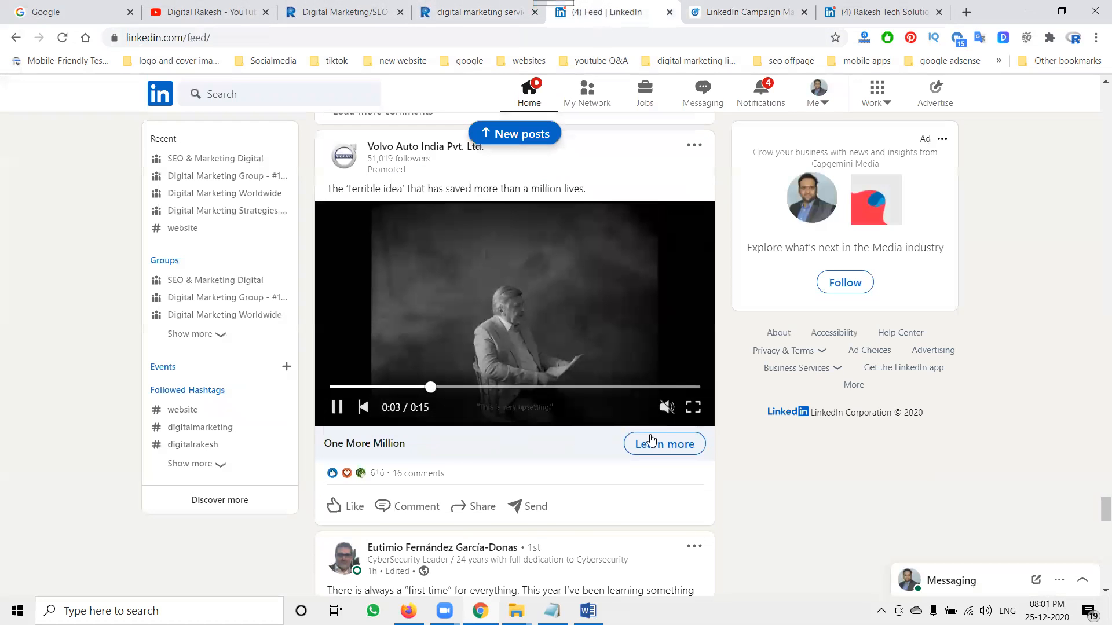
scroll(422, 333, "down", 8)
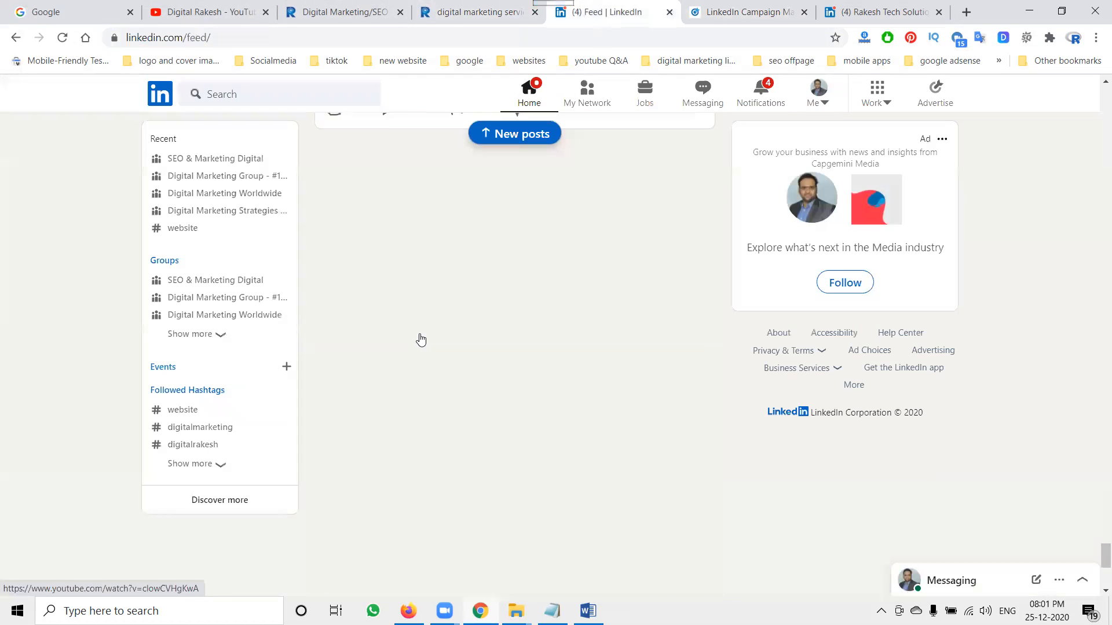
scroll(420, 339, "down", 6)
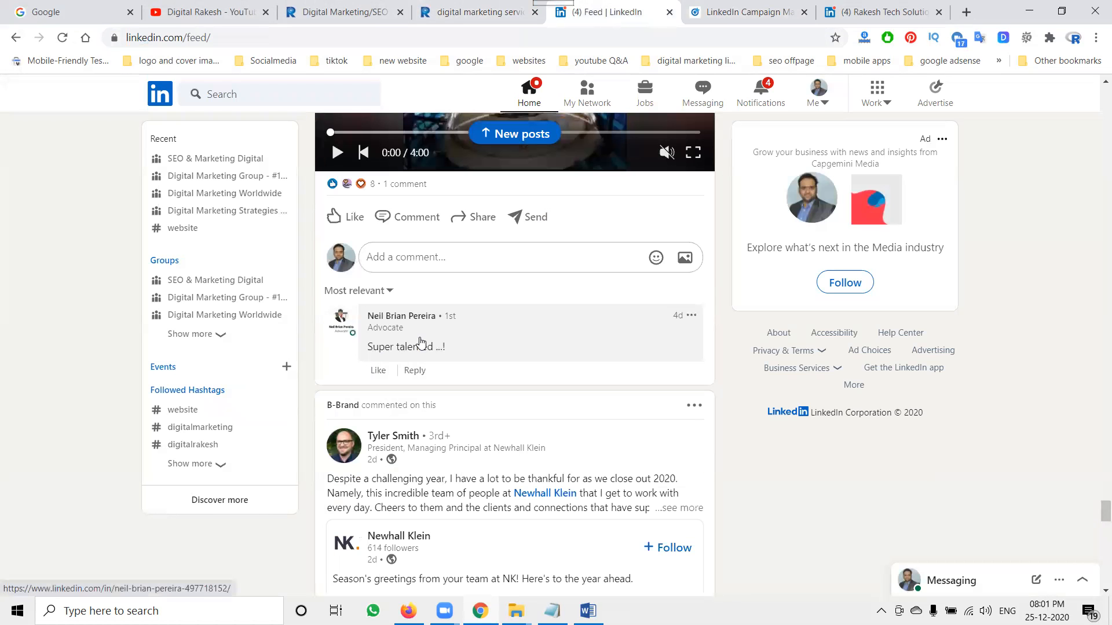
scroll(420, 345, "down", 15)
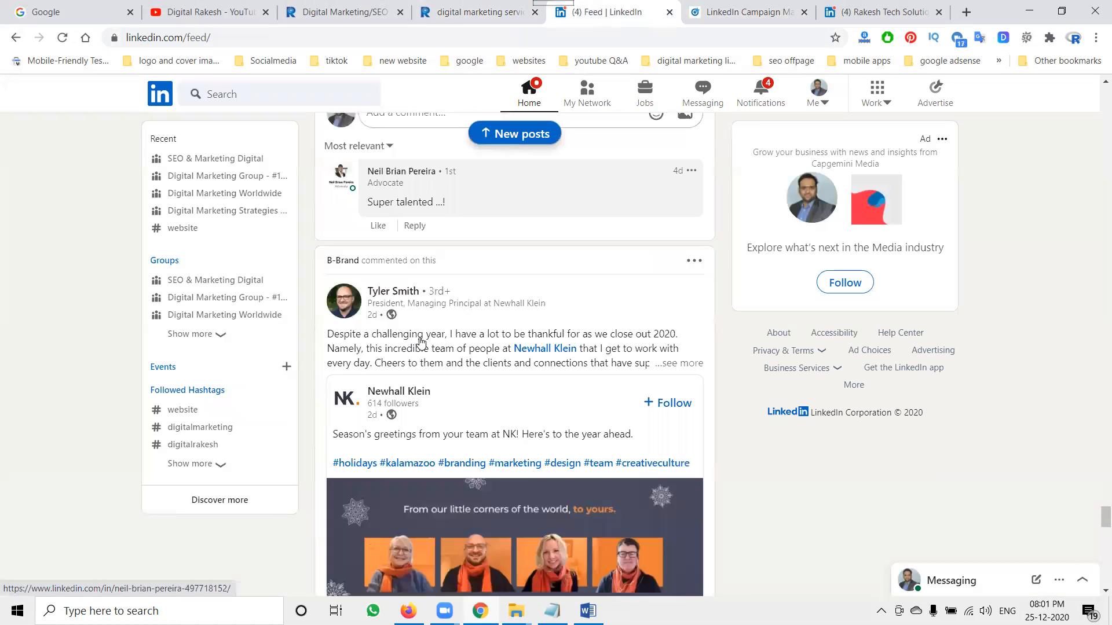
scroll(420, 363, "down", 14)
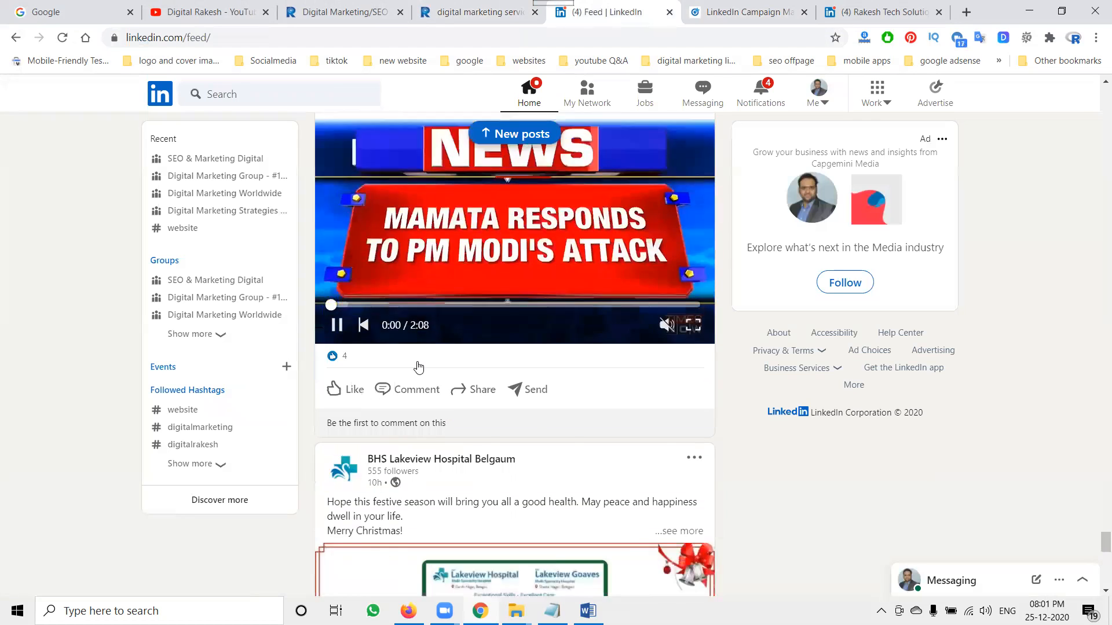
scroll(418, 371, "down", 15)
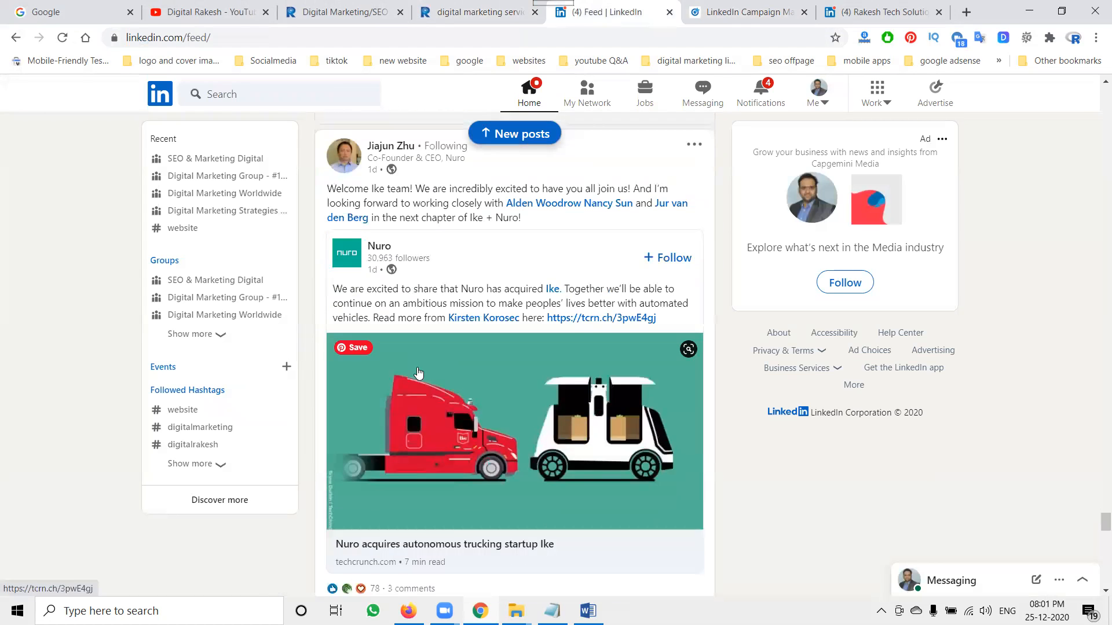
scroll(420, 372, "up", 1)
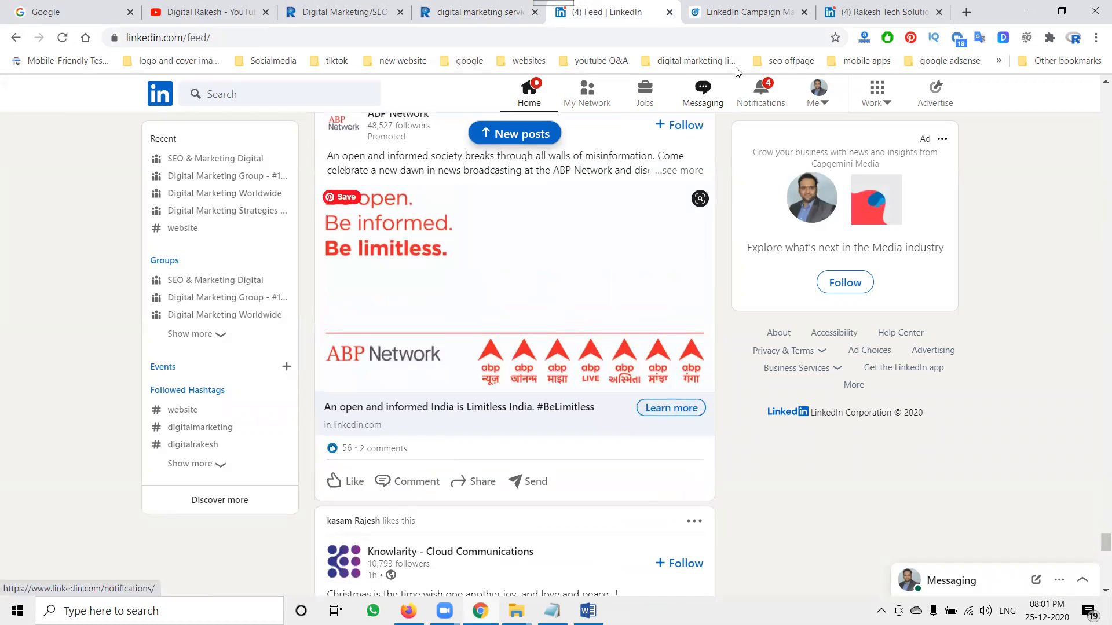
left_click(755, 9)
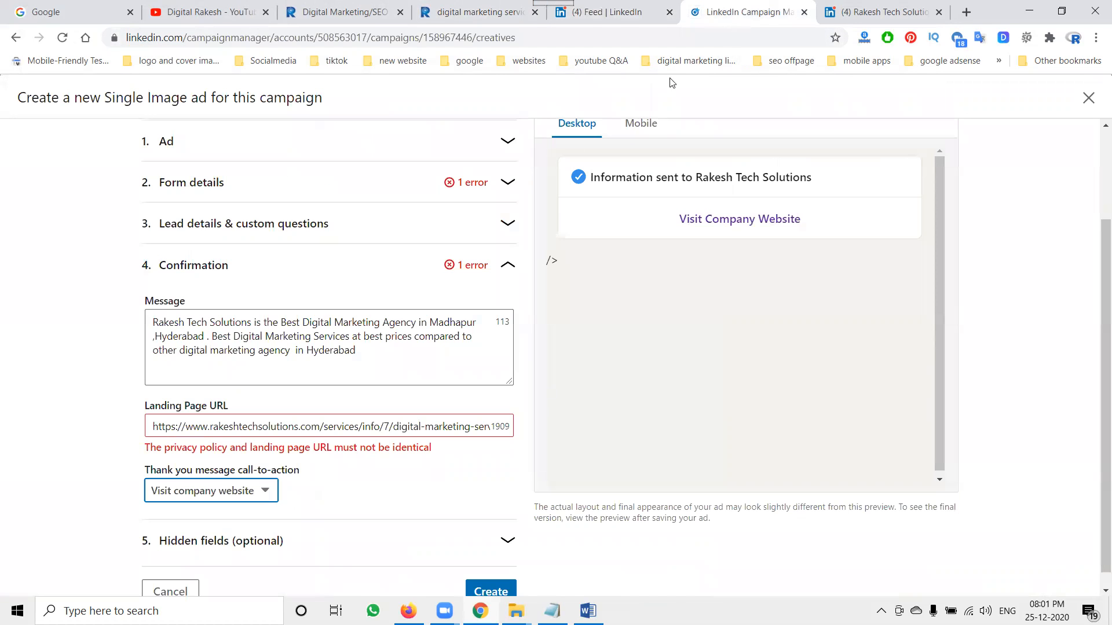
left_click(212, 491)
left_click(203, 524)
left_click_drag(320, 427, 566, 422)
key("BackSpace")
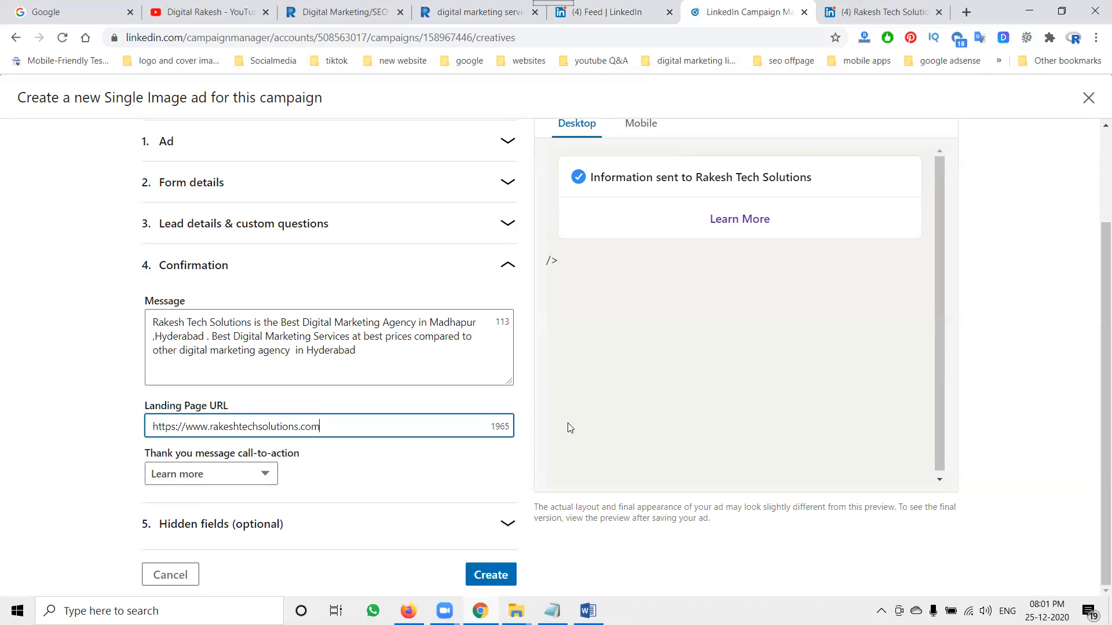
left_click(47, 434)
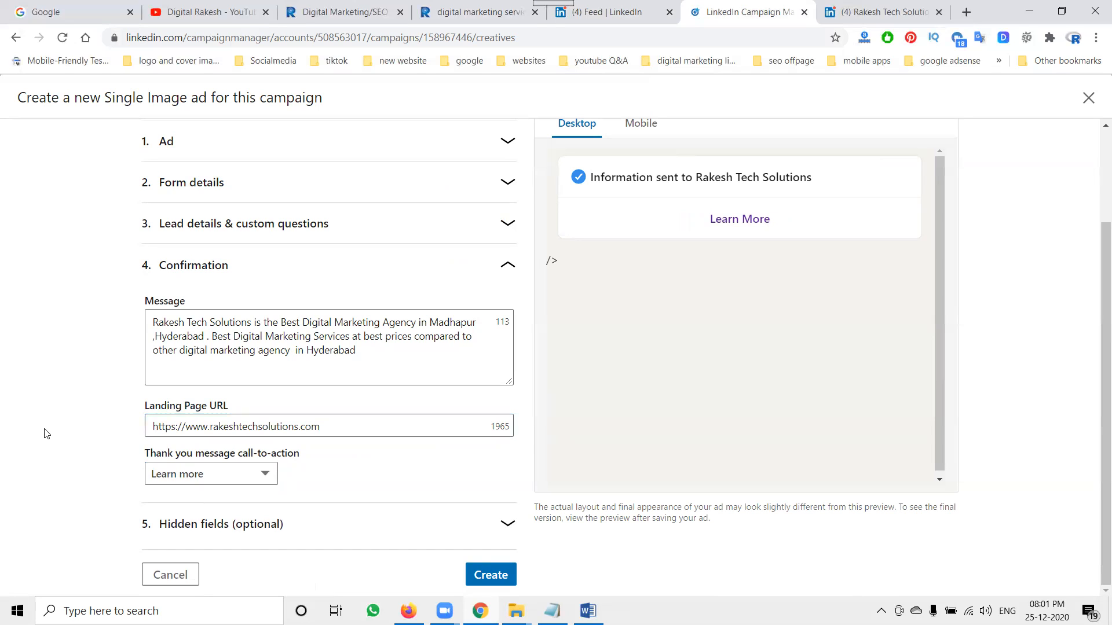
- Leave the optional hidden fields empty, create the single image ad and continue to the campaign's Review & Launch stage
left_click(304, 524)
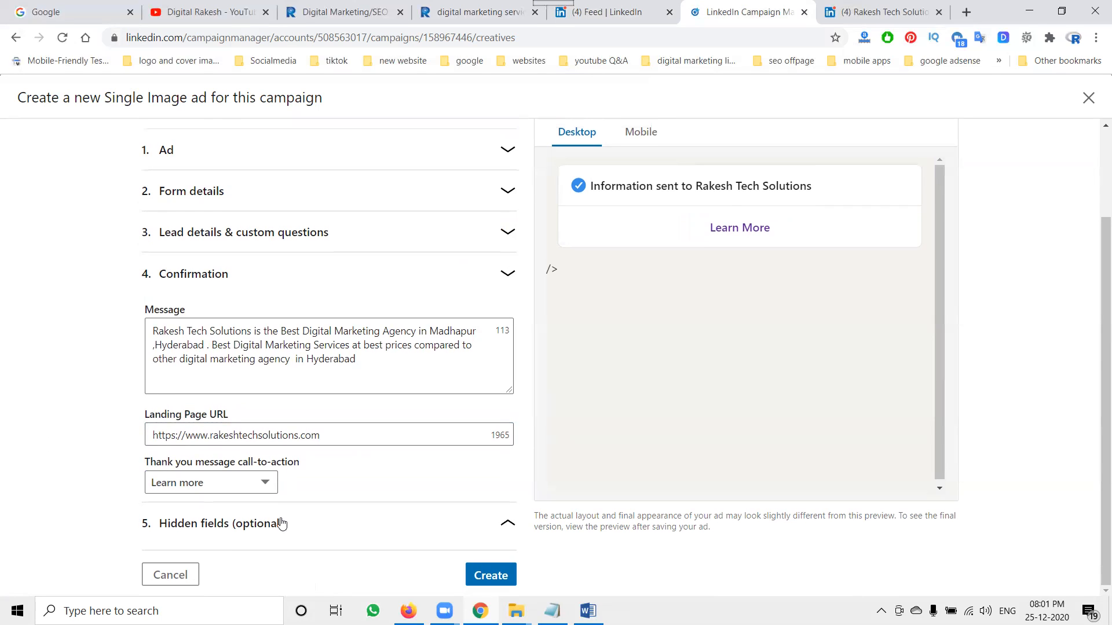
left_click(501, 521)
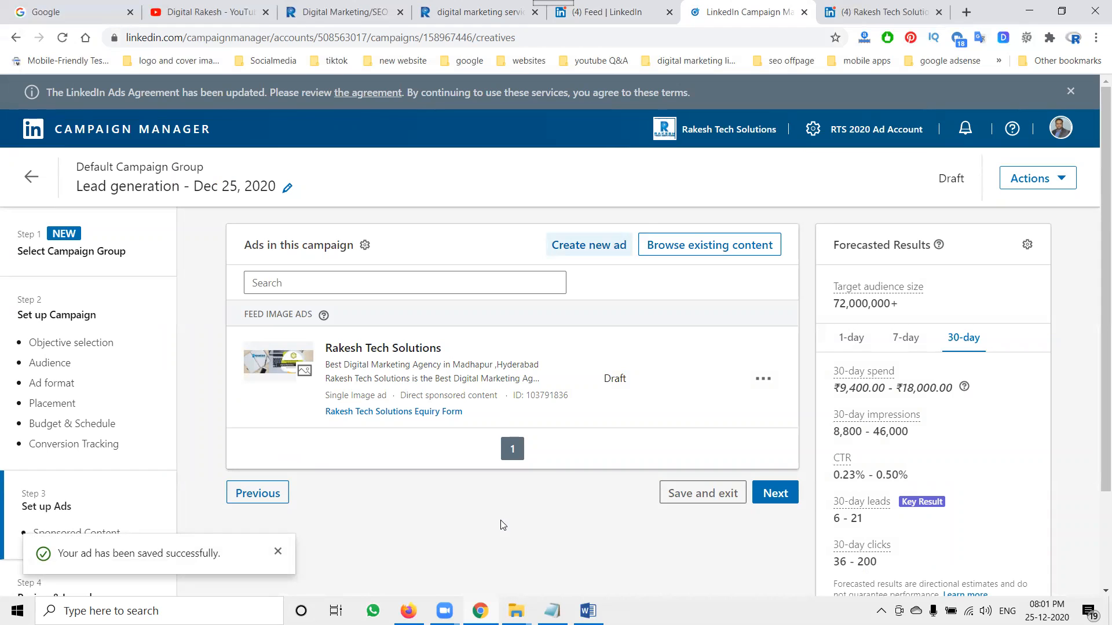
left_click(790, 500)
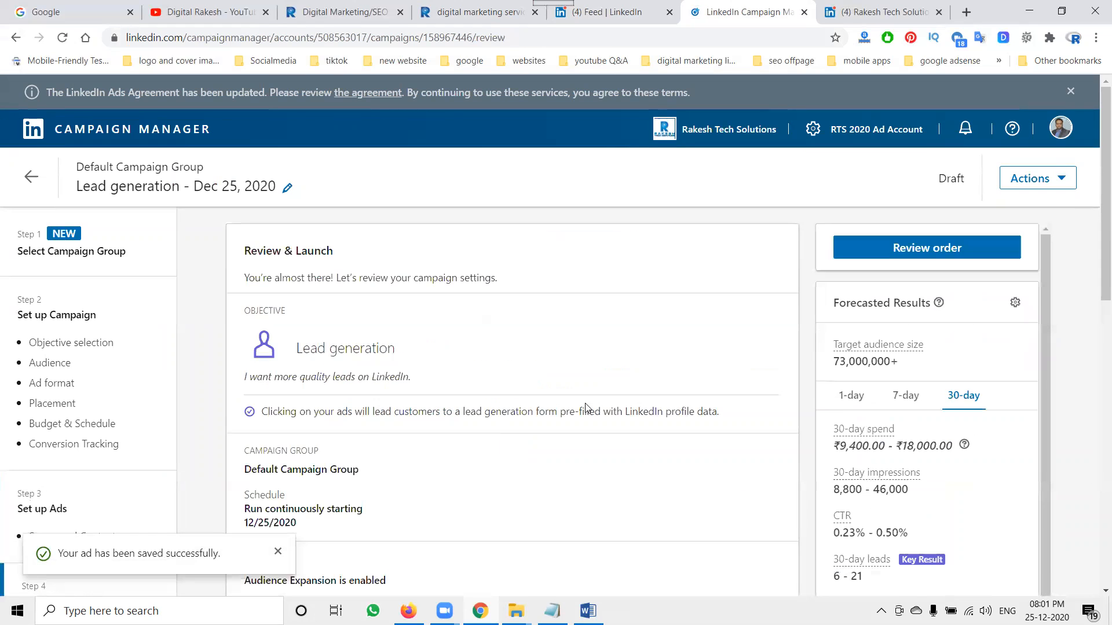
- Review the campaign's objective, audience, budget, schedule and ad, and launch the campaign
scroll(456, 354, "down", 5)
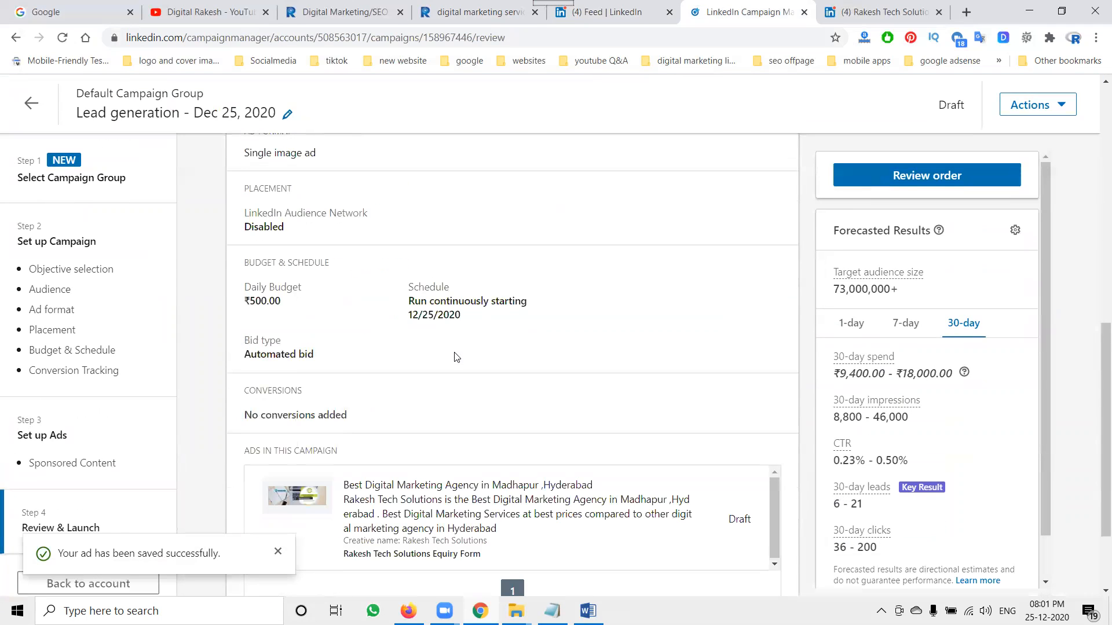
scroll(443, 366, "down", 2)
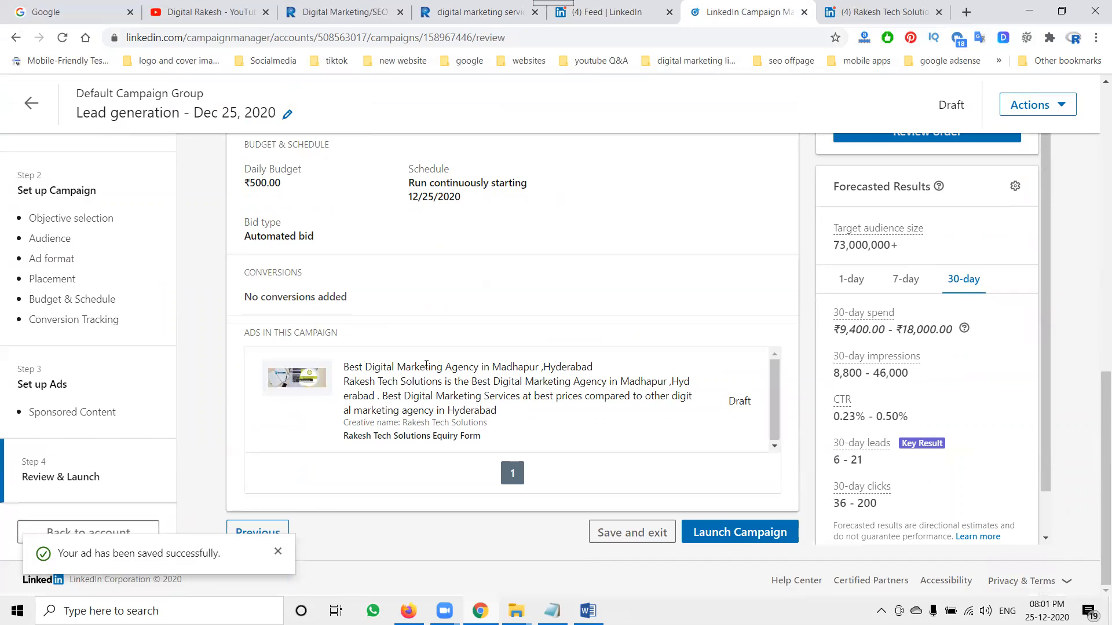
scroll(426, 366, "up", 2)
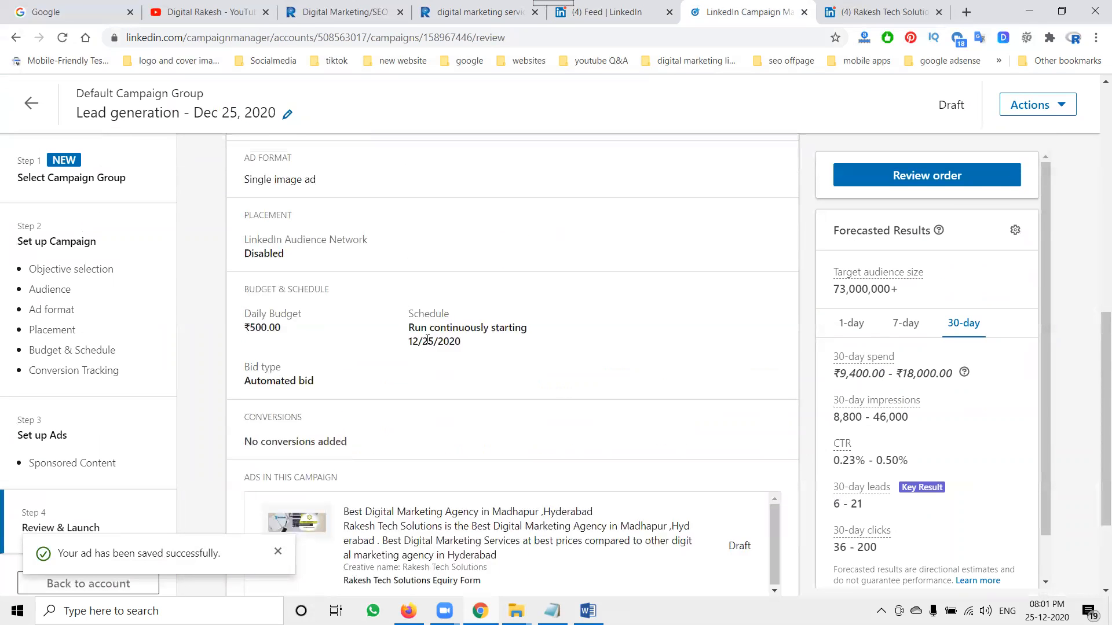
scroll(367, 355, "up", 5)
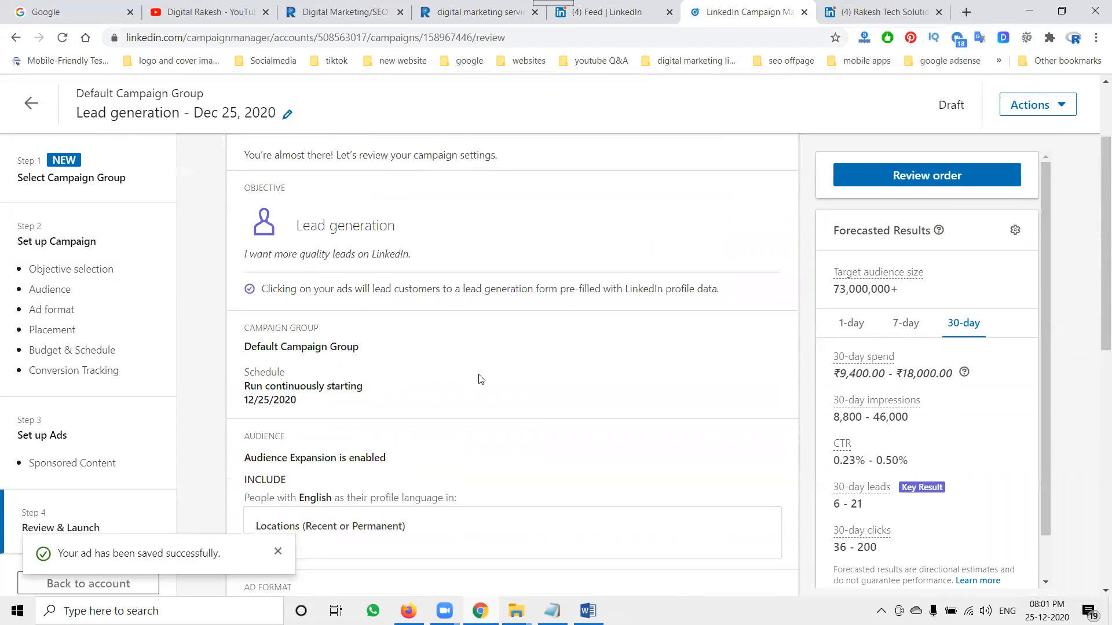
scroll(568, 403, "down", 5)
scroll(568, 403, "down", 2)
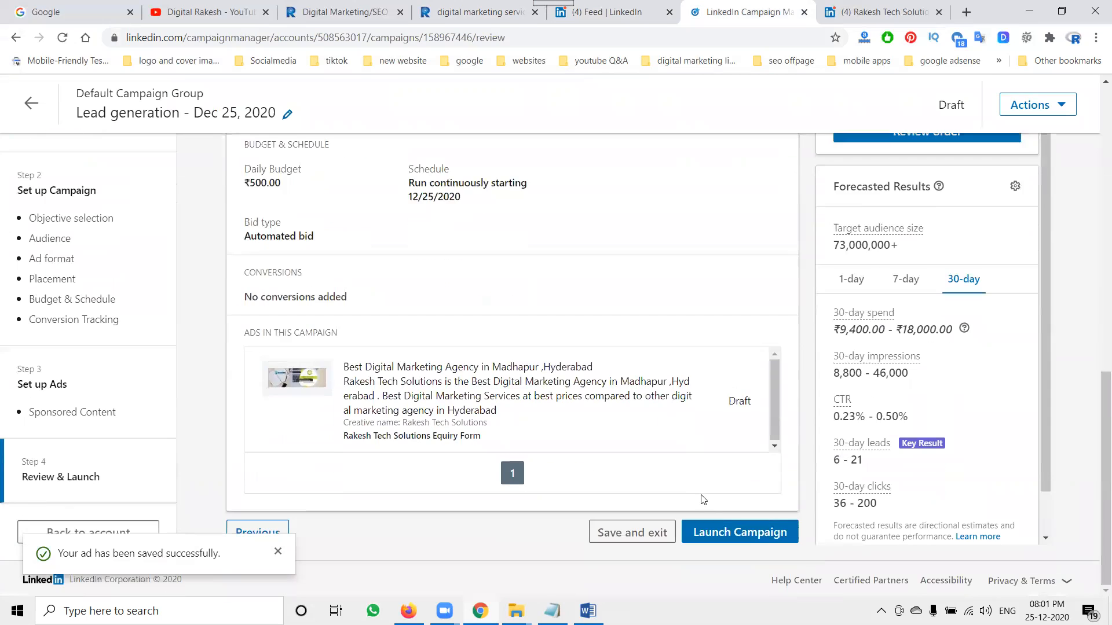
left_click(737, 531)
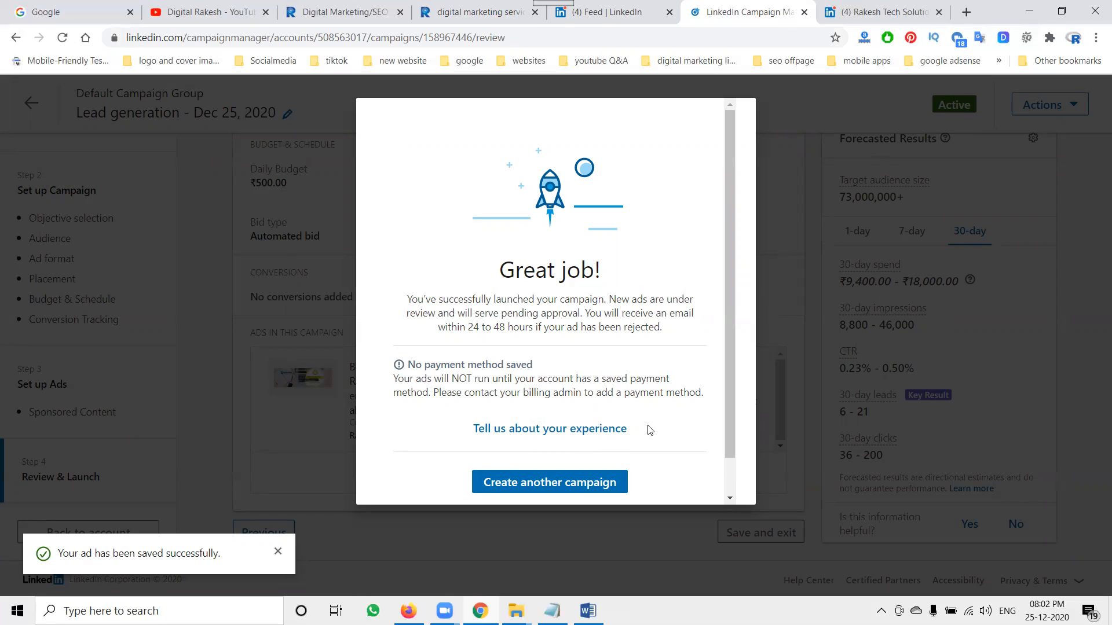
- Close the experience survey unanswered and reopen Campaign Manager at the Default Campaign Group of the RTS 2020 Ad Account
left_click(565, 429)
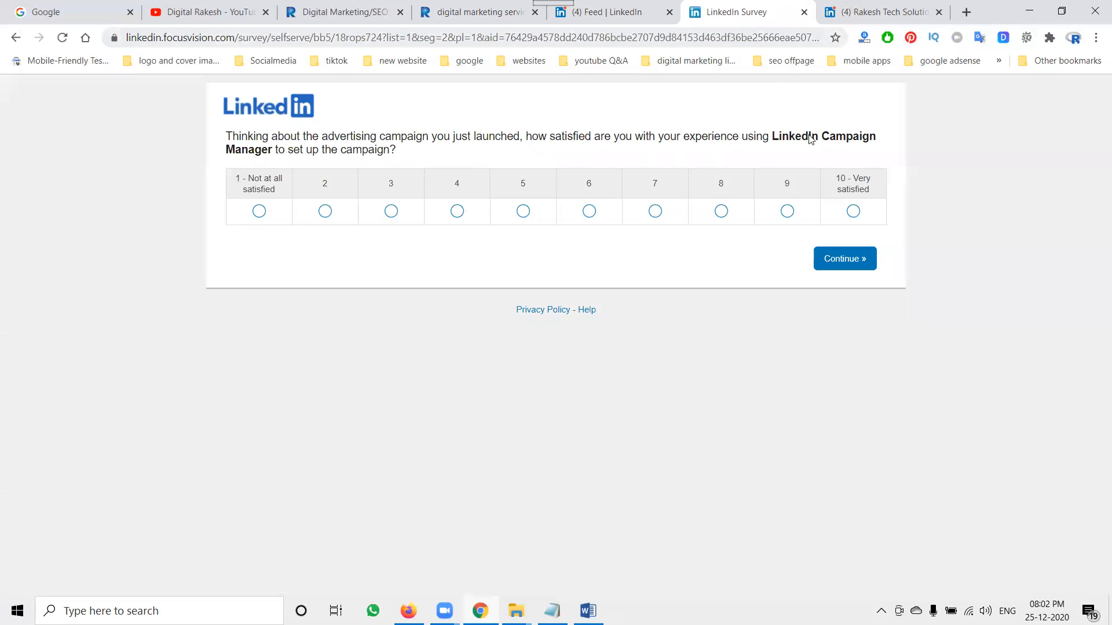
left_click(804, 12)
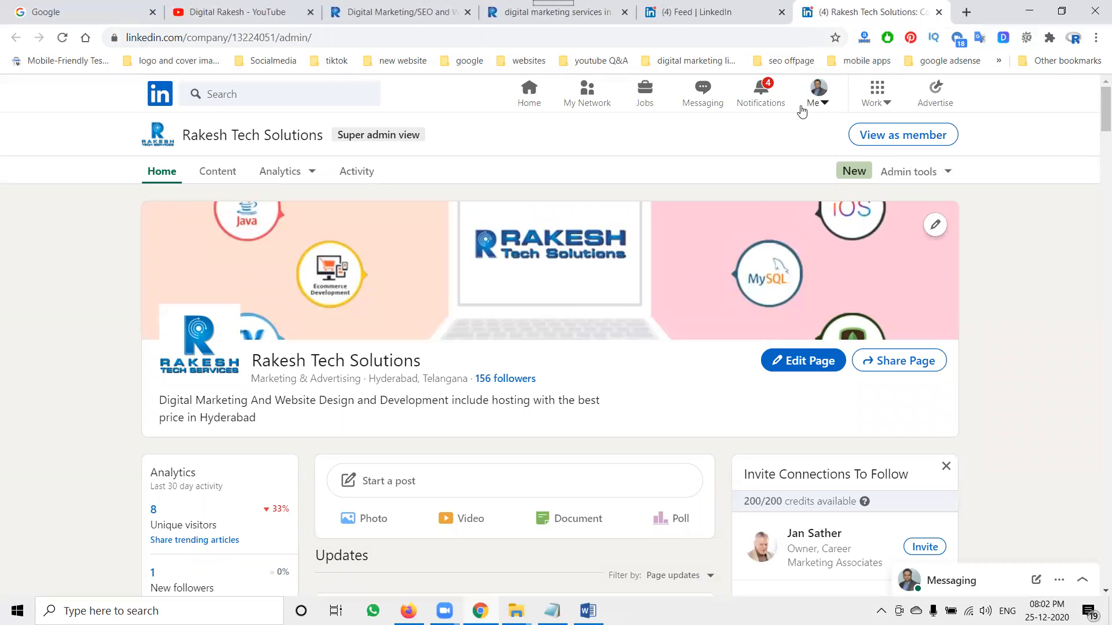
left_click(932, 103)
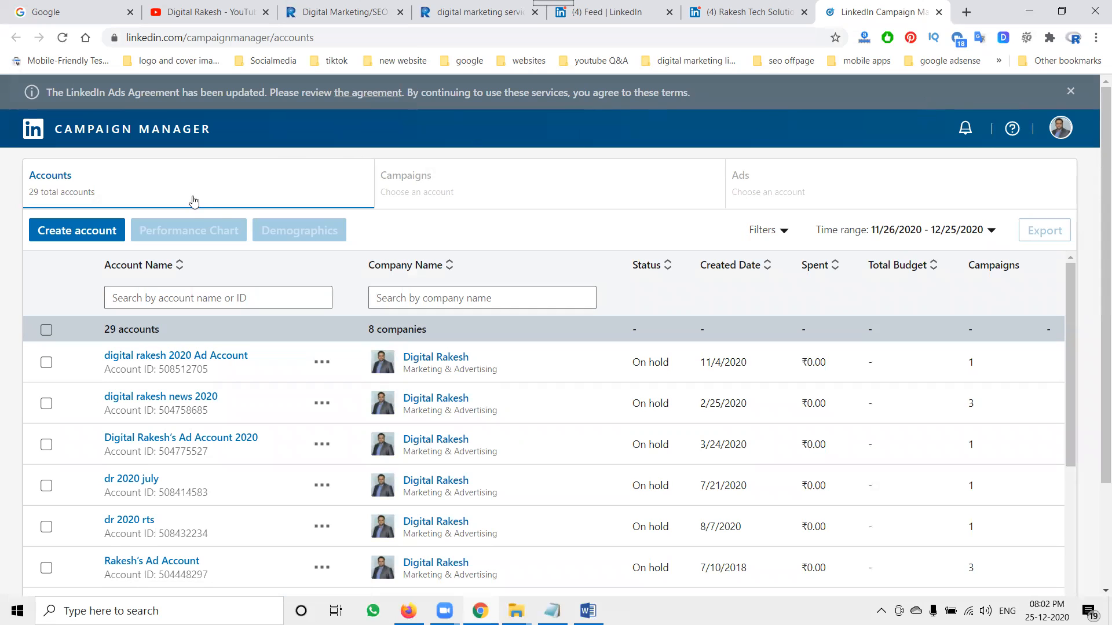
scroll(232, 376, "down", 4)
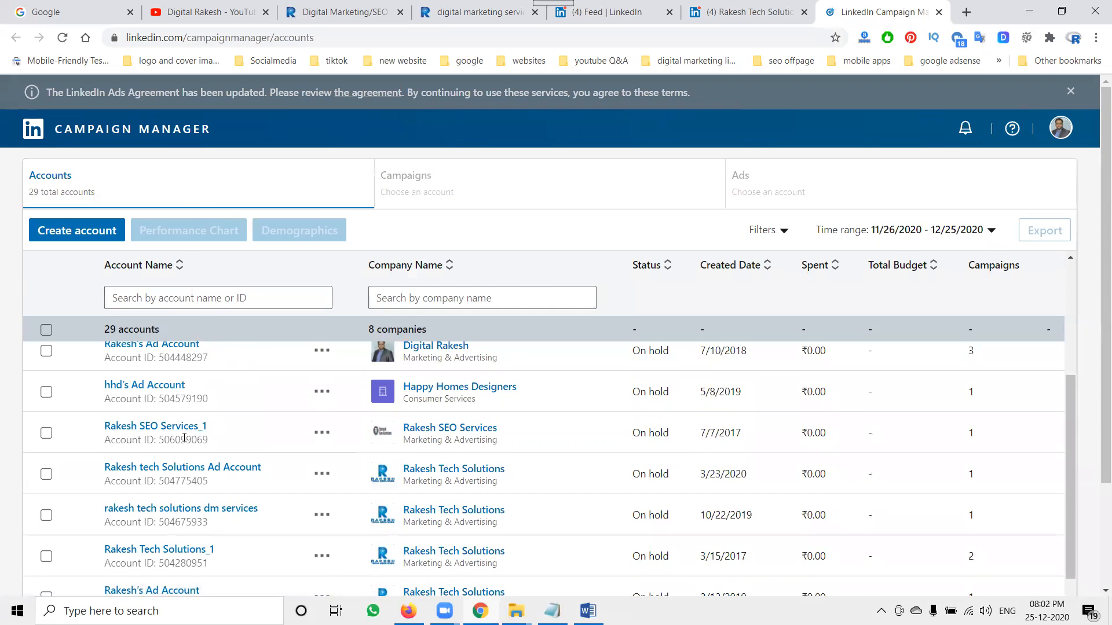
scroll(184, 439, "down", 5)
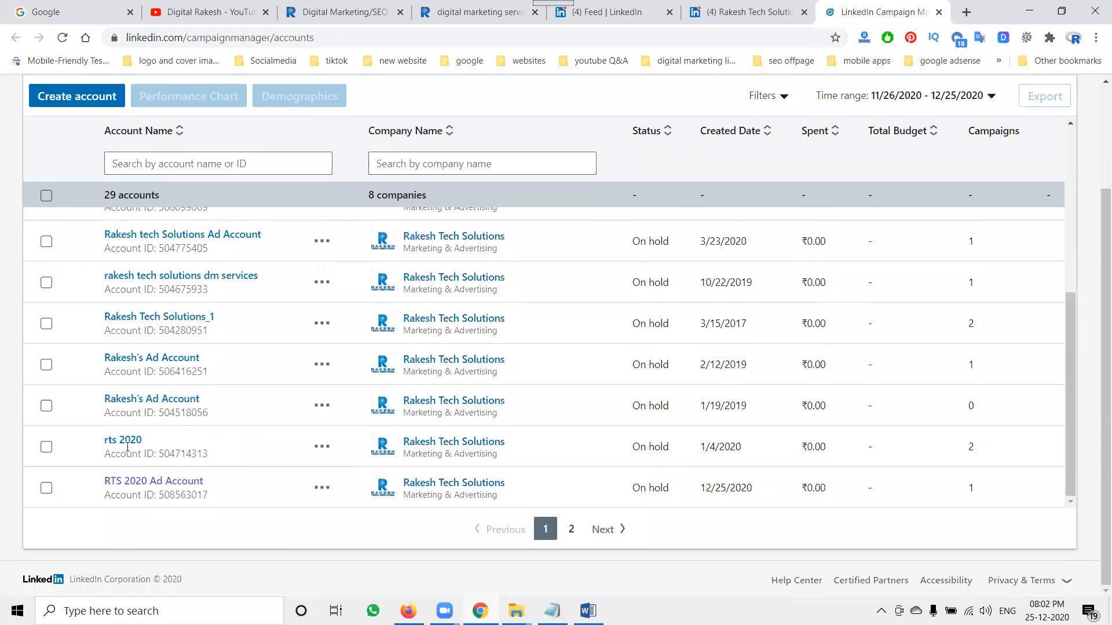
left_click(134, 482)
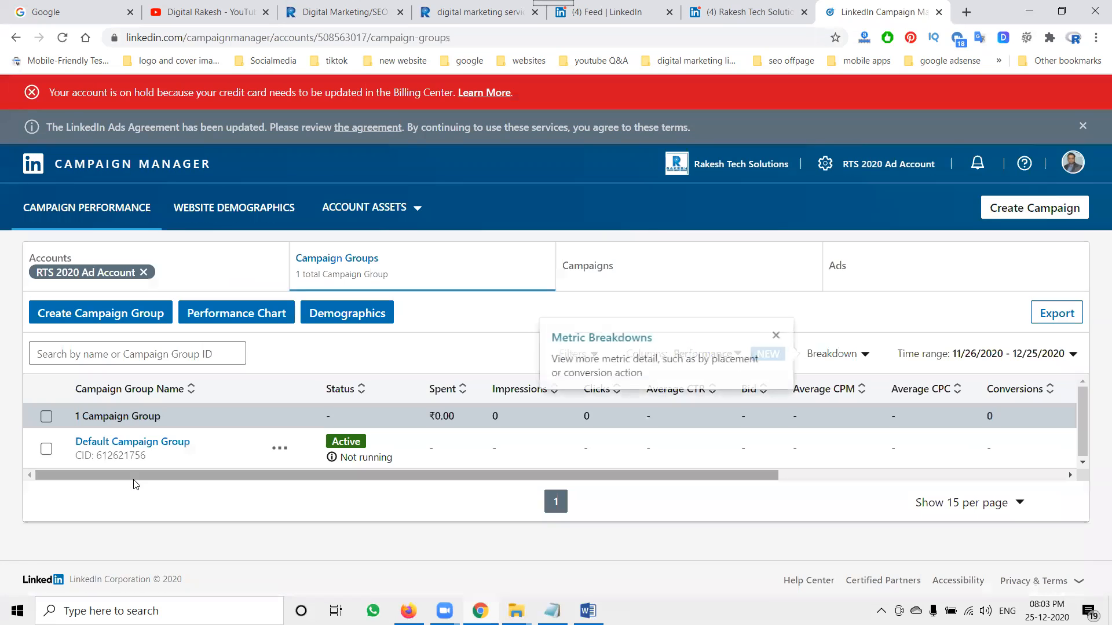
left_click(152, 443)
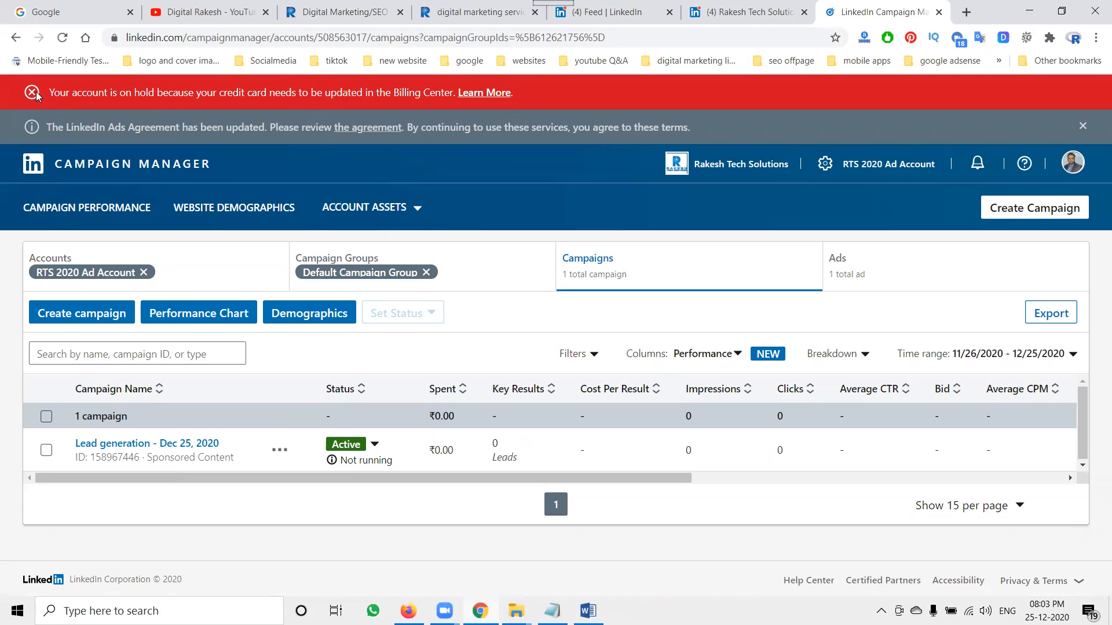
- Dismiss the ads agreement notice and open the account's billing center to examine its payment method and billing activity
left_click(1081, 126)
left_click(833, 133)
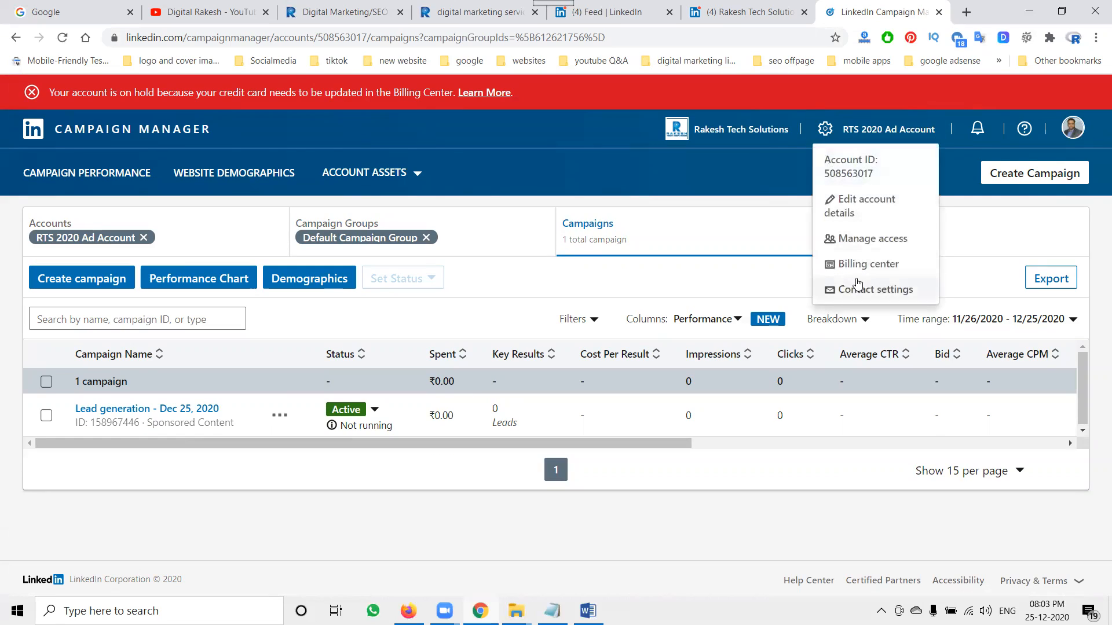
left_click(857, 265)
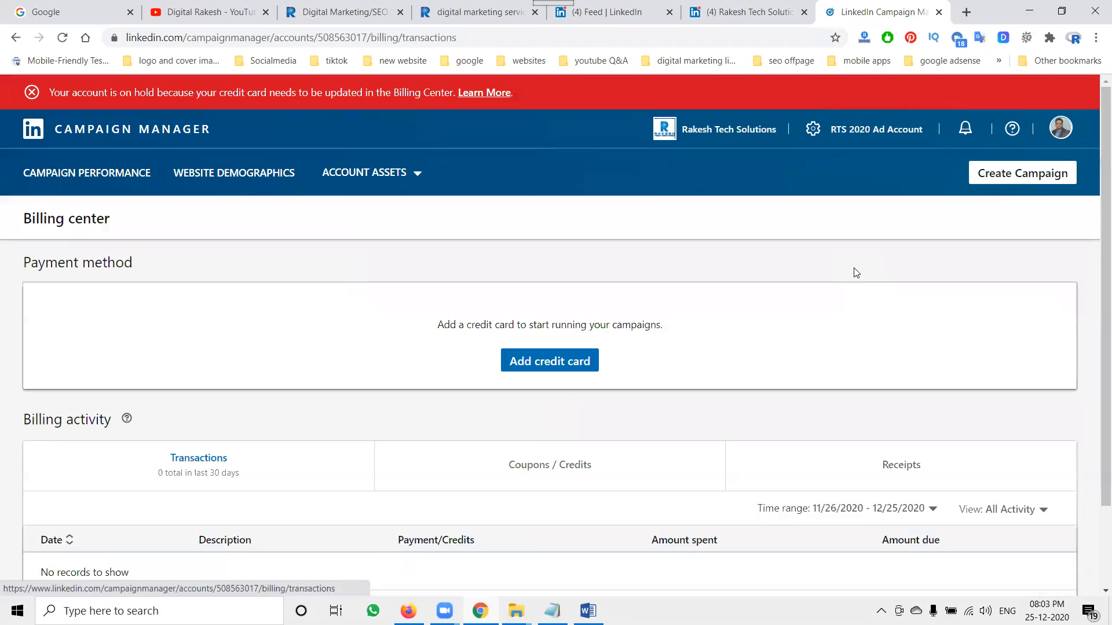
scroll(856, 272, "down", 2)
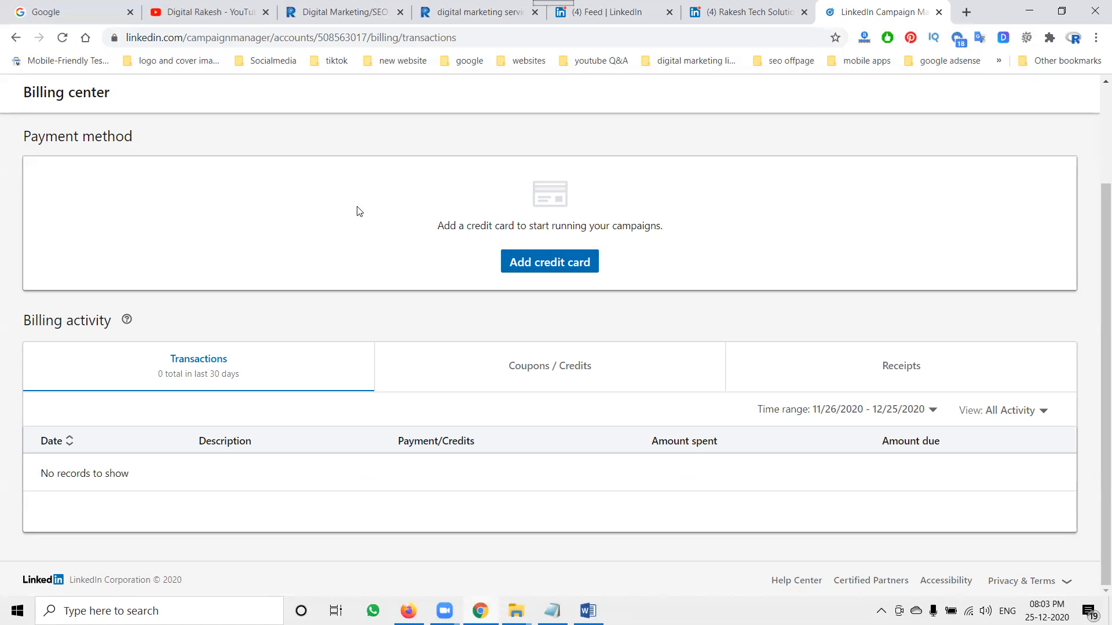
- Return to the Default Campaign Group's campaigns, select "Lead generation - Dec 25, 2020" and examine its running status
left_click(15, 37)
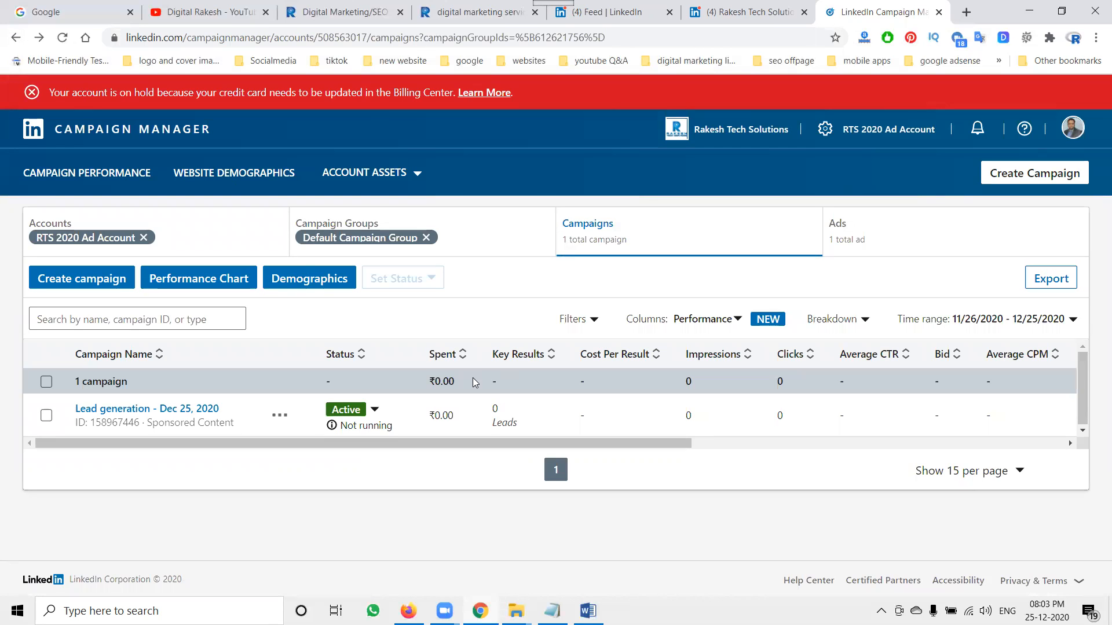
left_click(15, 37)
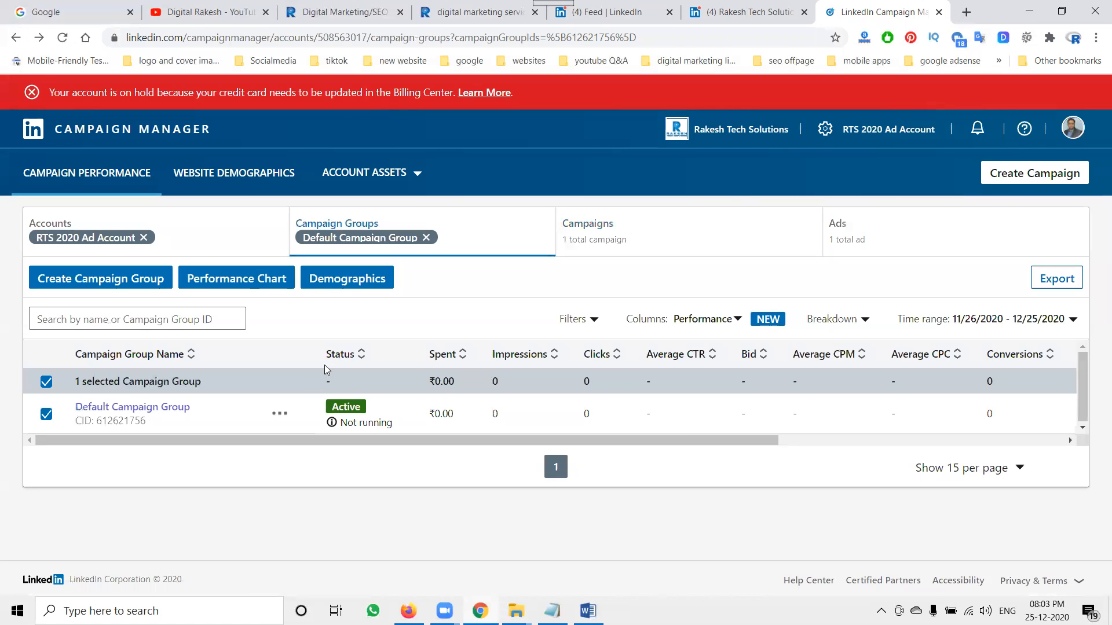
left_click(157, 415)
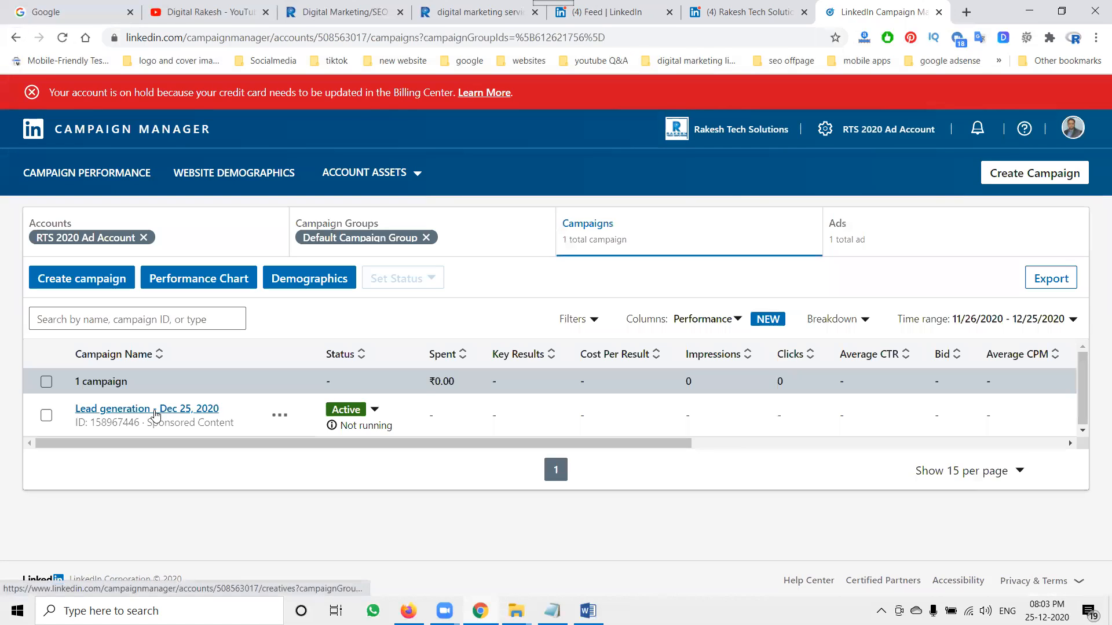
mouse_move(376, 413)
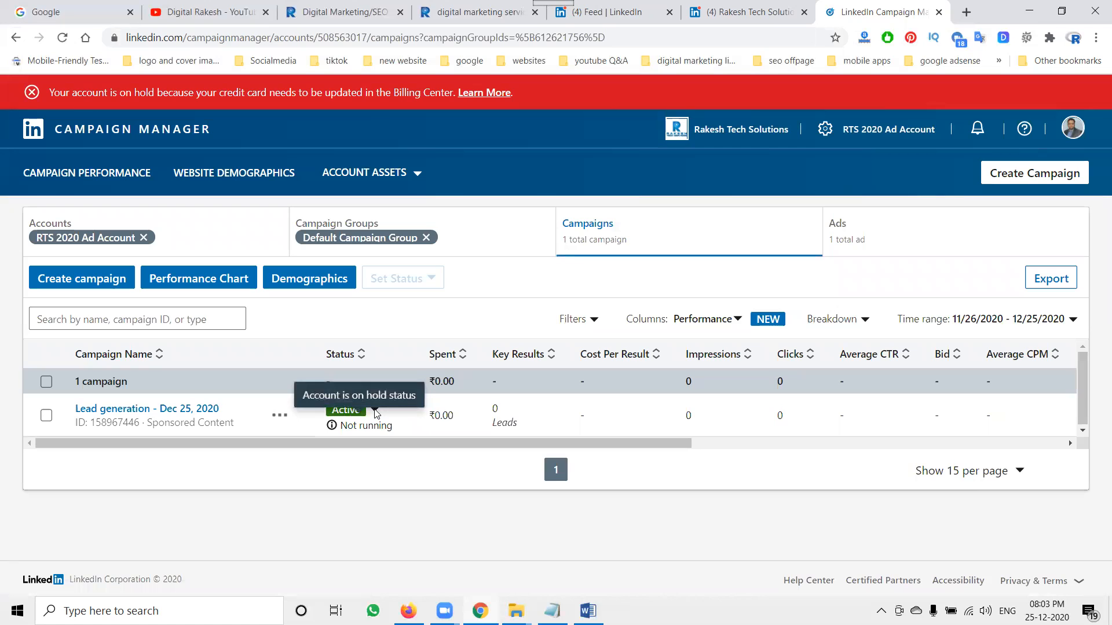
left_click(46, 416)
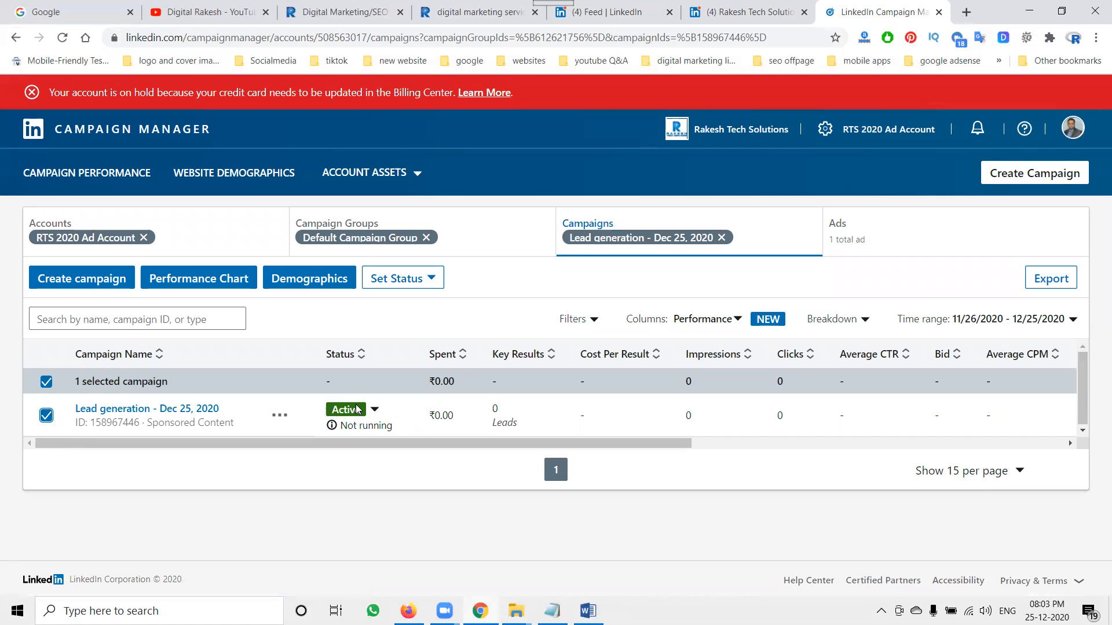
left_click(277, 422)
left_click_drag(339, 426, 371, 415)
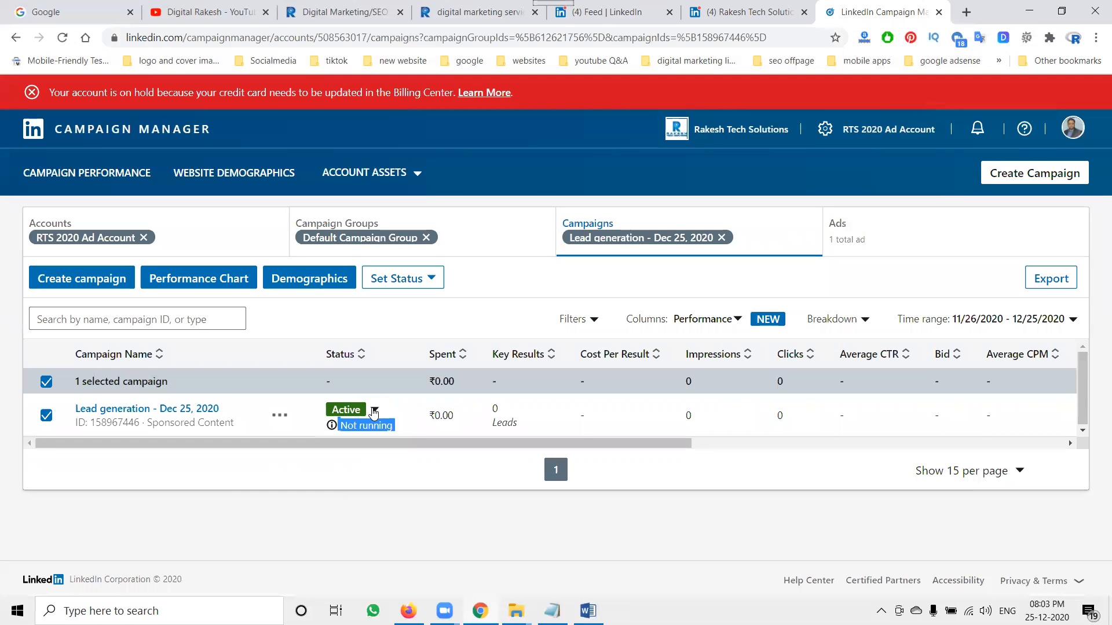
- Pause the "Lead generation - Dec 25, 2020" campaign
left_click(373, 412)
left_click(363, 426)
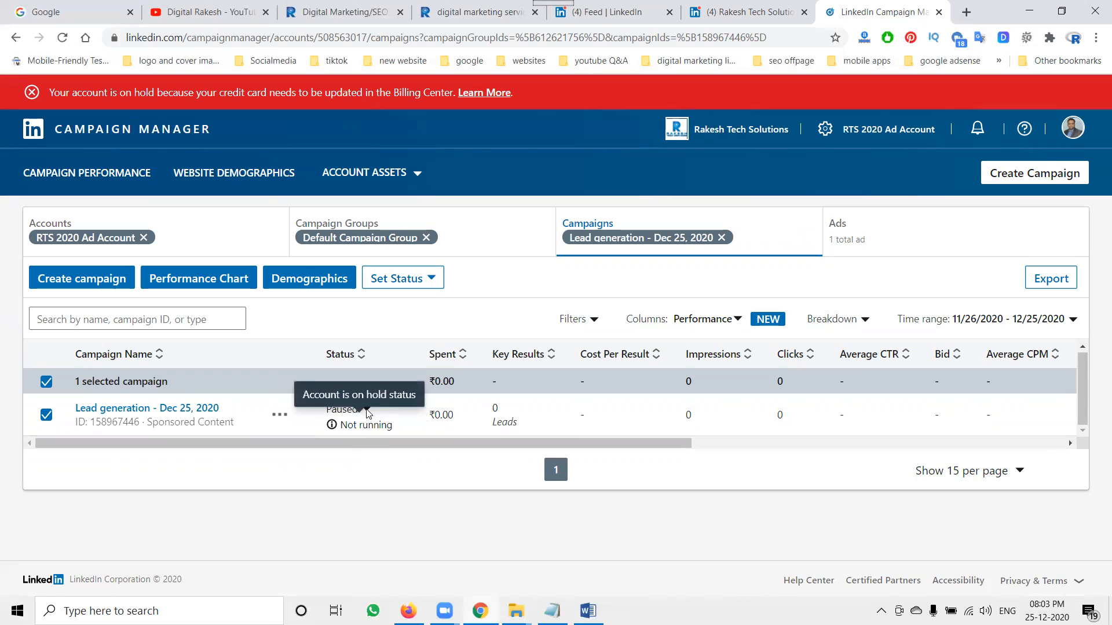
left_click(279, 415)
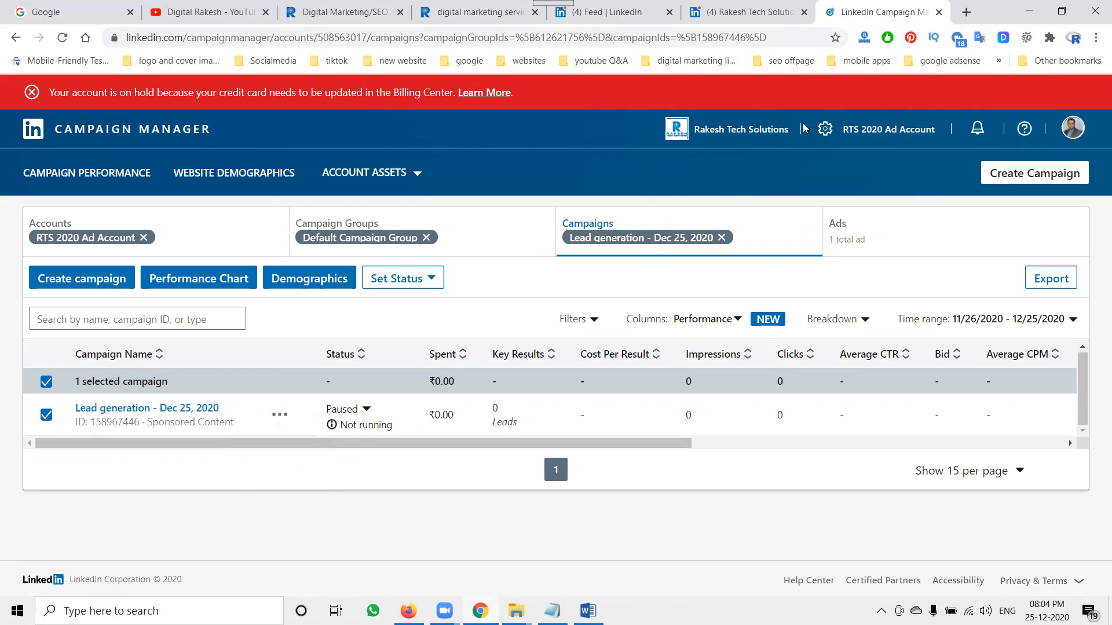
- Open the advertising accounts list from the LinkedIn feed, select "digital rakesh 2020 Ad Account" and show its available actions
left_click(618, 8)
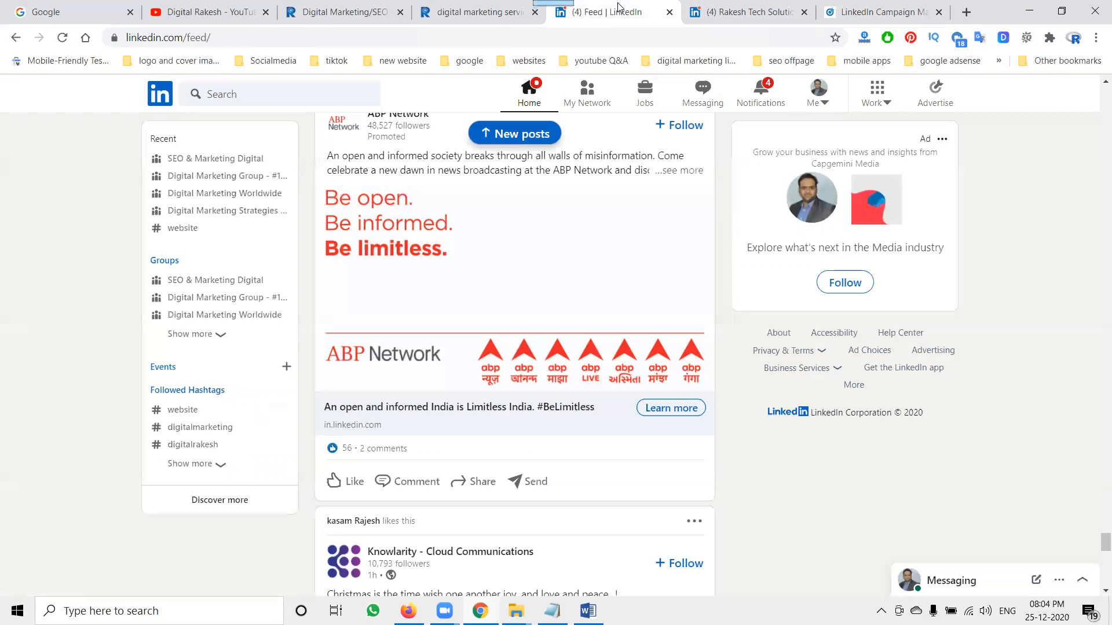
left_click(934, 97)
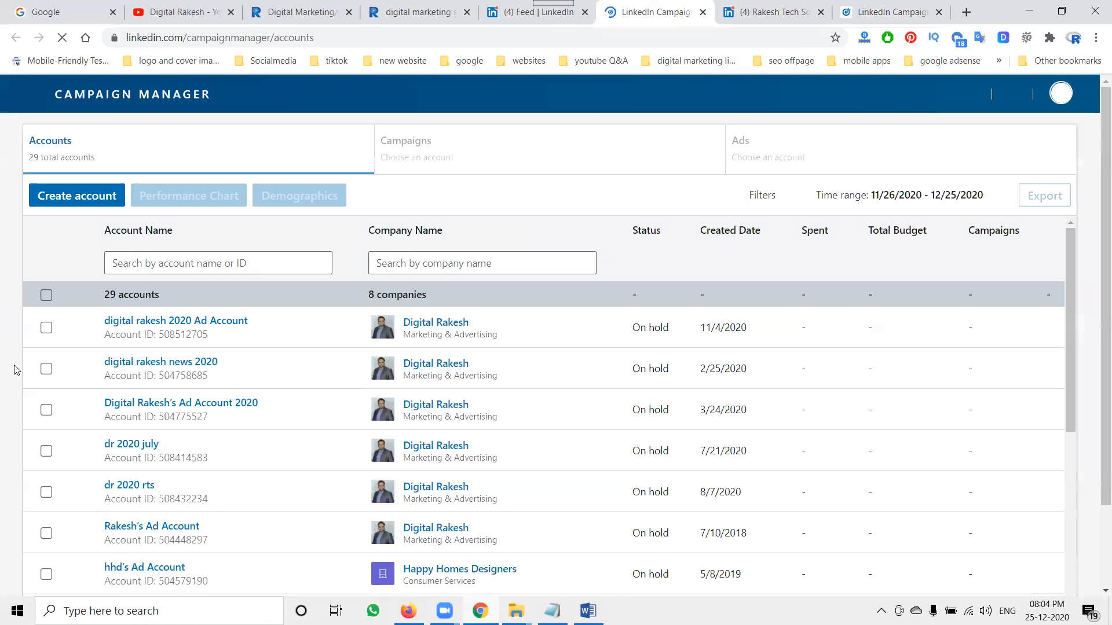
left_click(46, 329)
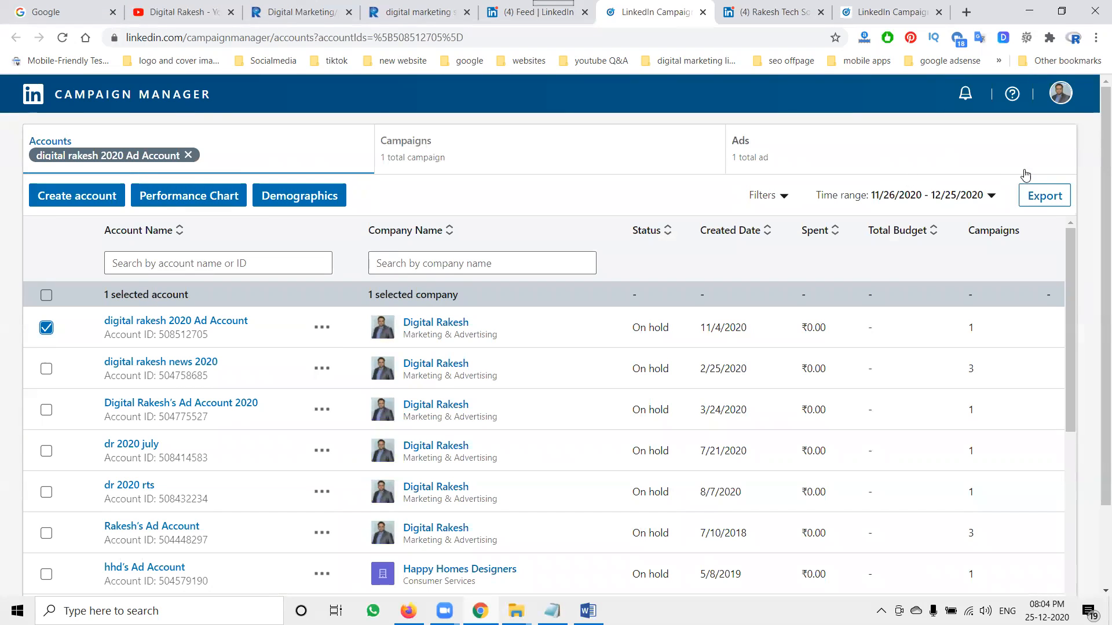
scroll(241, 362, "down", 2)
scroll(240, 362, "up", 2)
left_click(330, 333)
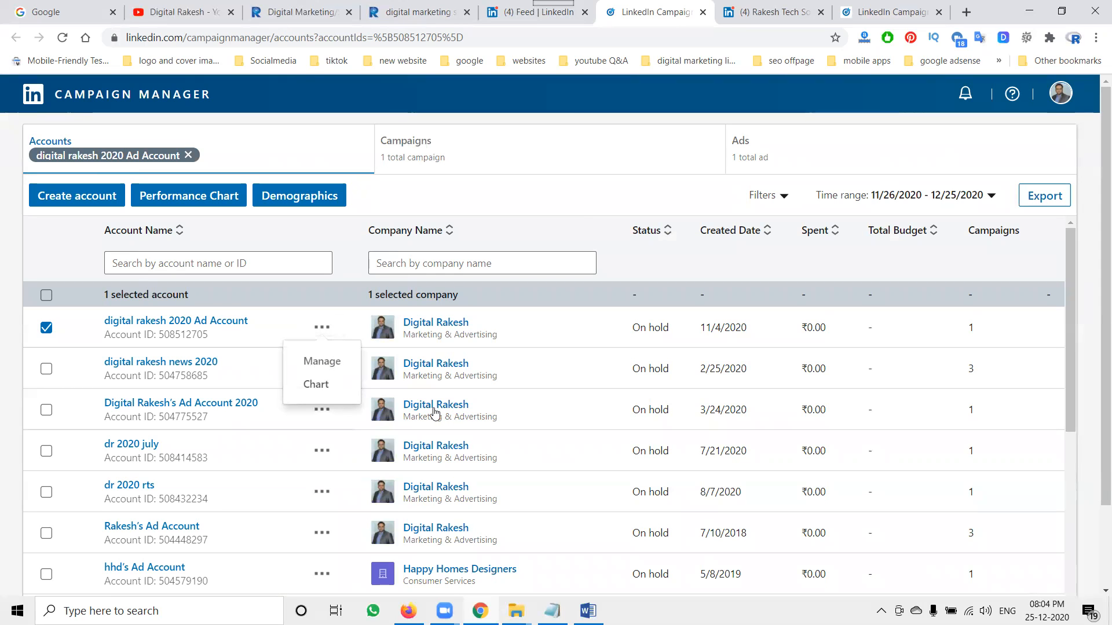
- Find the RTS 2020 Ad Account in the accounts list and open the campaigns of its Default Campaign Group
scroll(431, 412, "down", 4)
scroll(405, 440, "down", 3)
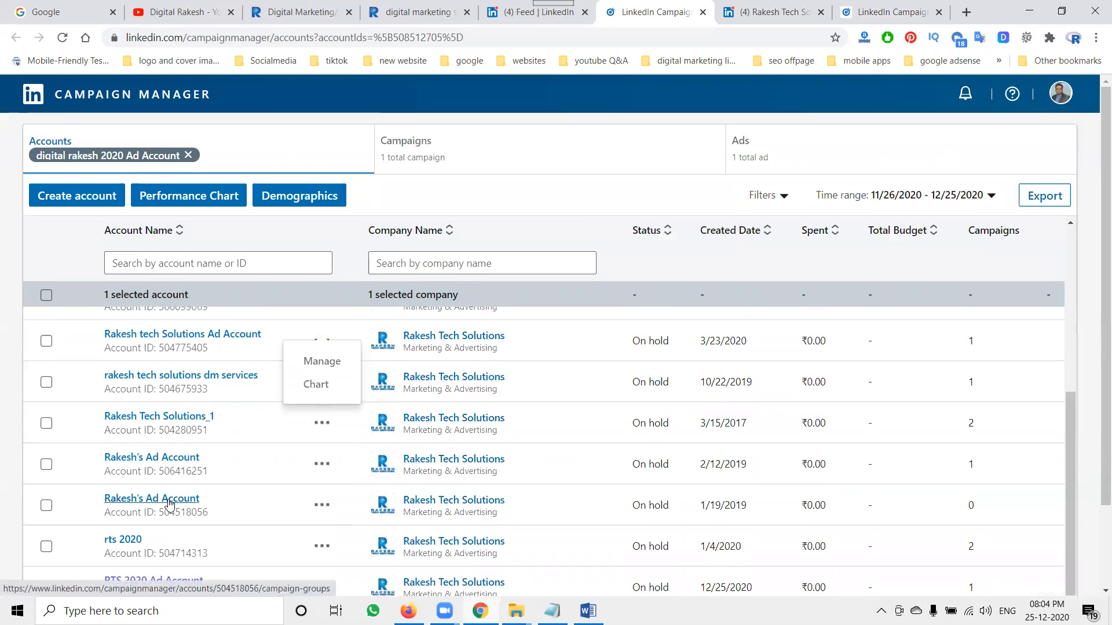
scroll(185, 496, "down", 2)
left_click(322, 488)
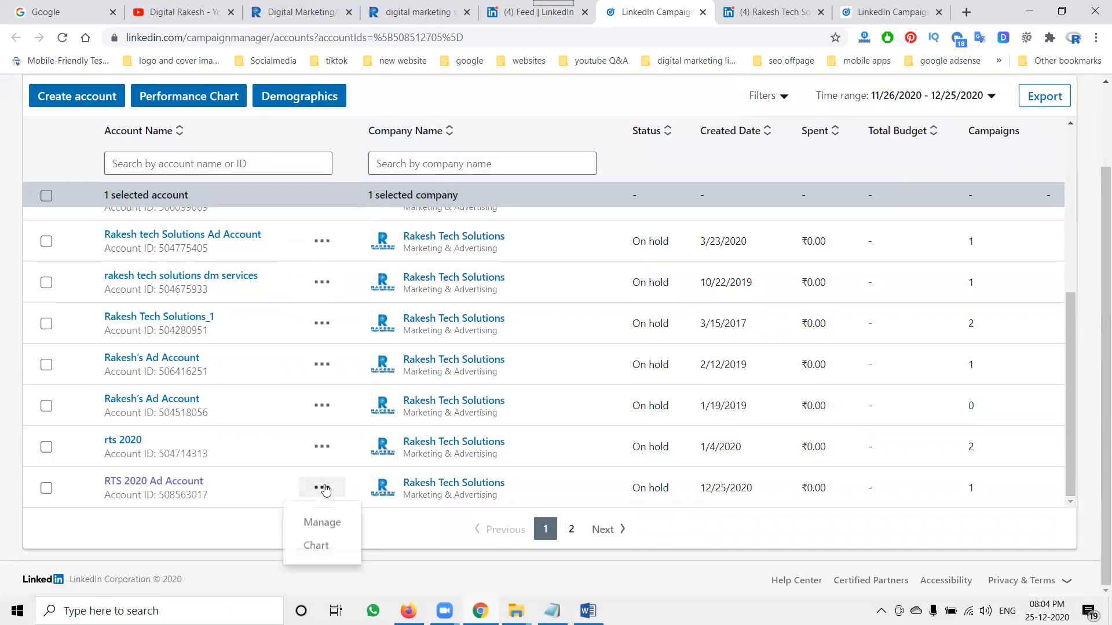
left_click(153, 481)
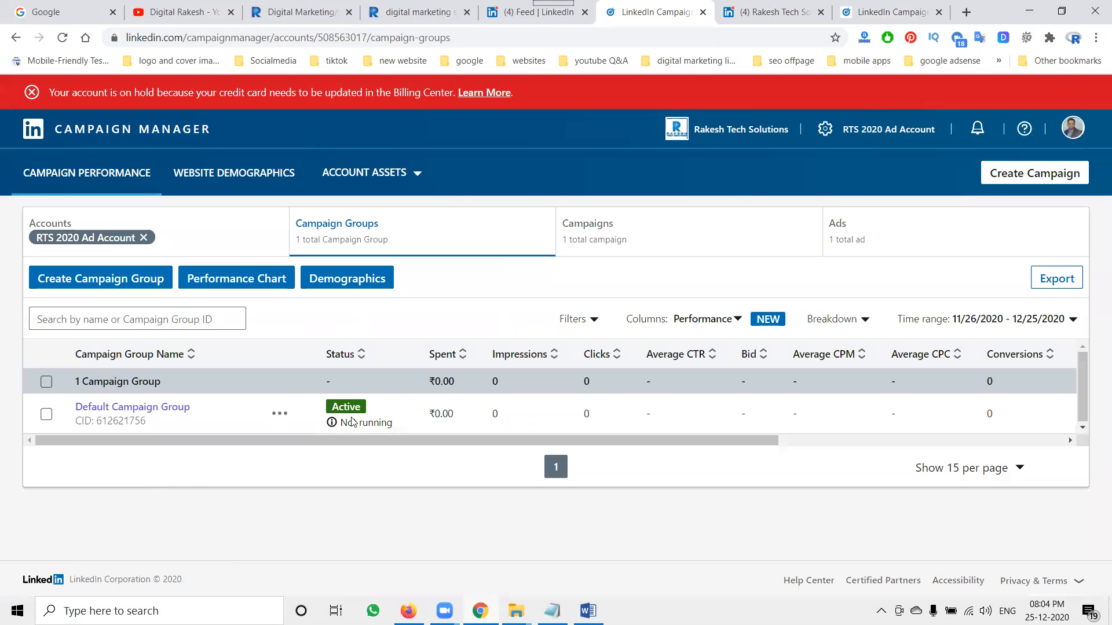
mouse_move(346, 418)
left_click(142, 407)
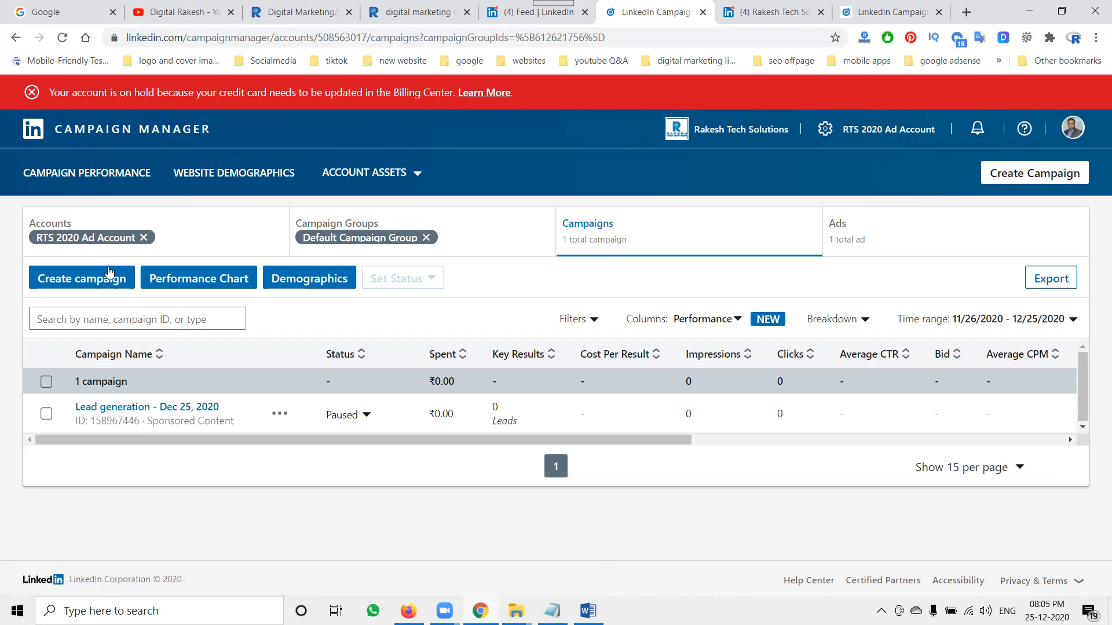
- Return to the LinkedIn home feed, refresh it and examine where ads are placed among the posts and beside them
left_click(488, 10)
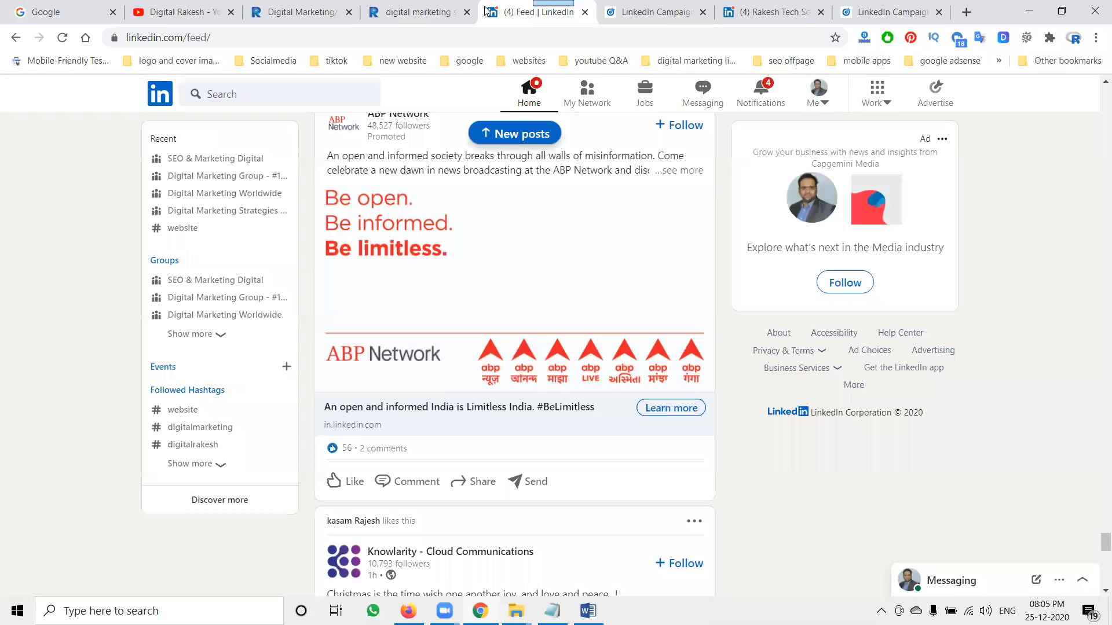
left_click(538, 103)
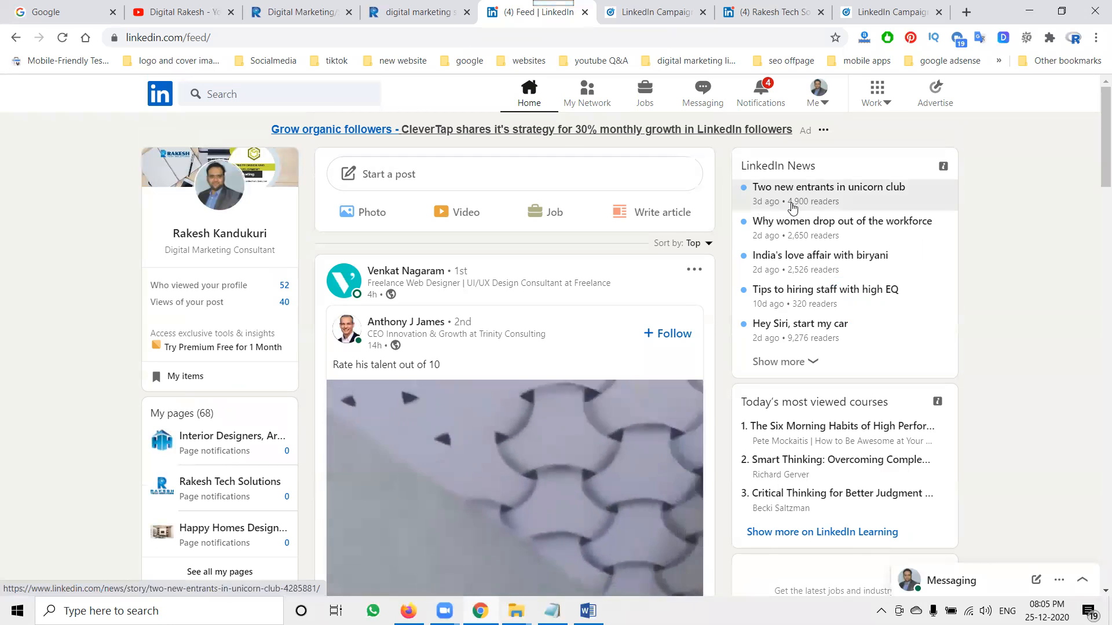
scroll(779, 230, "down", 1)
scroll(779, 229, "down", 3)
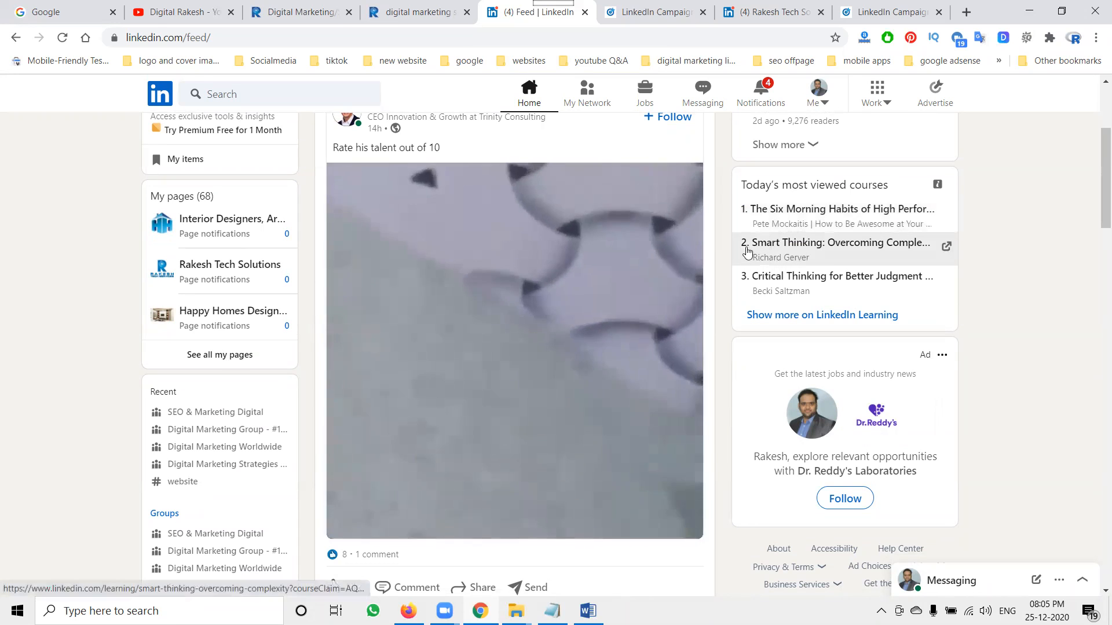
- View the Digital Rakesh YouTube channel's videos and the Rakesh Tech Solutions website's home page, ending on the channel
left_click(196, 8)
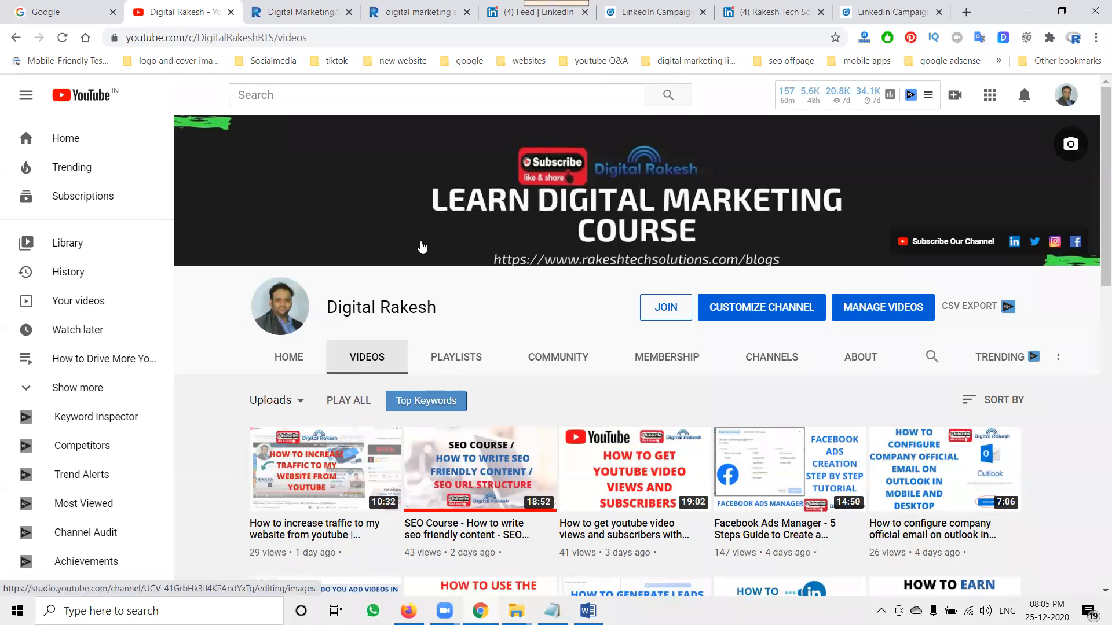
left_click(300, 4)
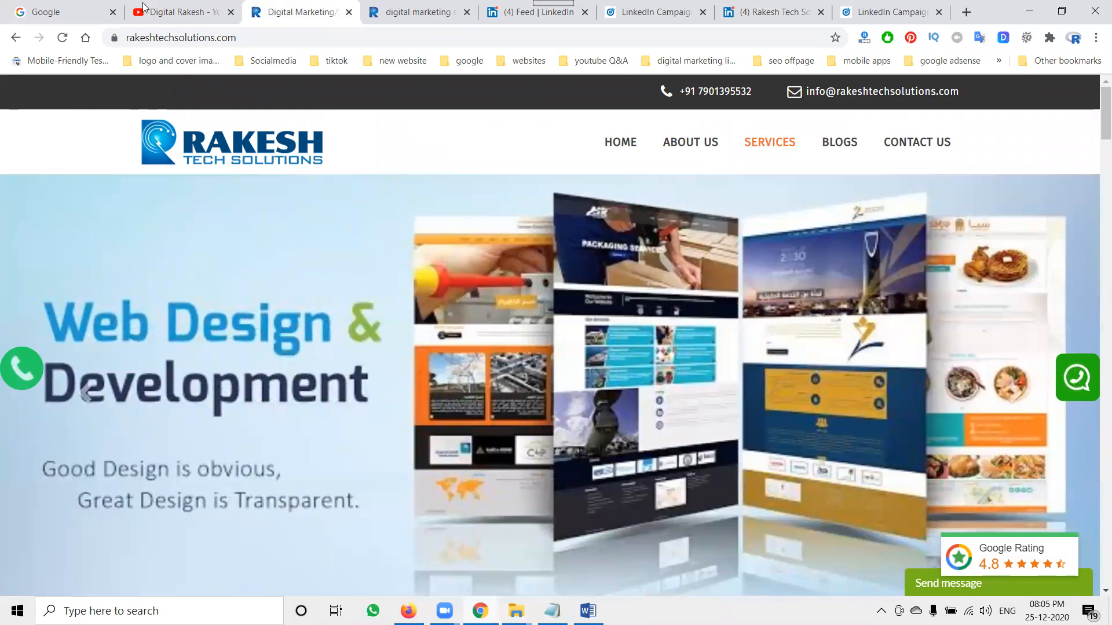
left_click(145, 8)
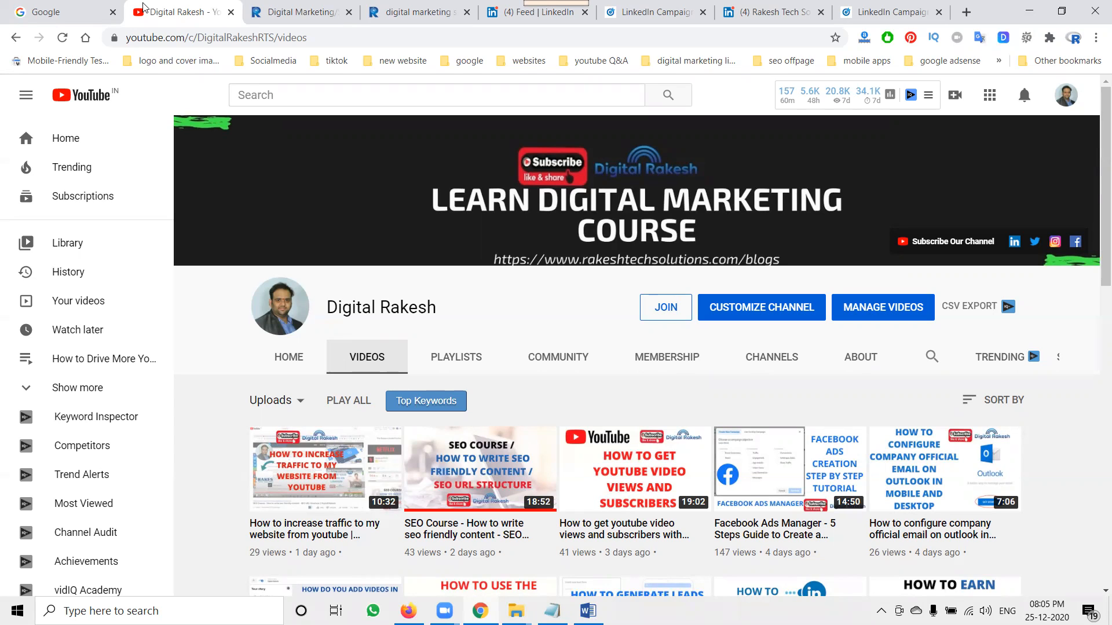
mouse_move(680, 545)
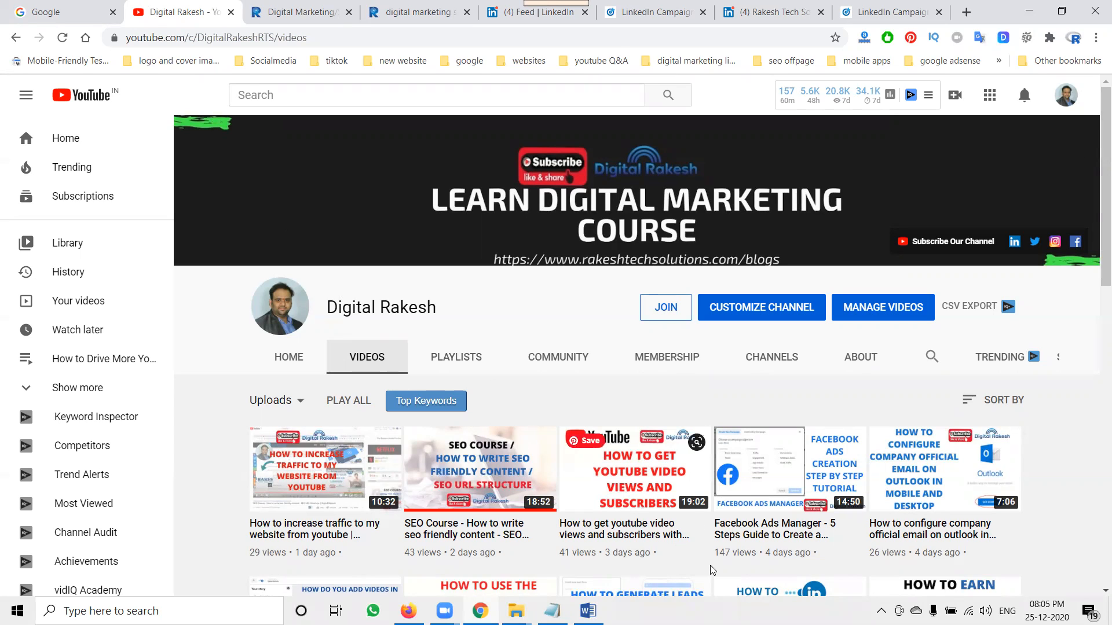